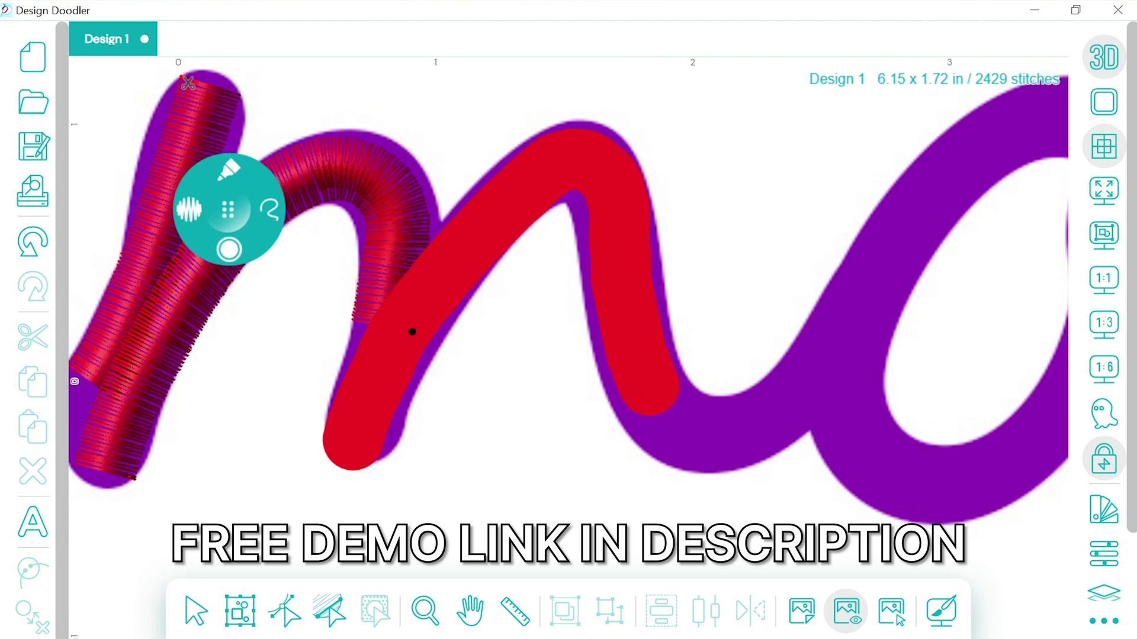
pyautogui.moveTo(651, 406)
pyautogui.mouseDown()
pyautogui.moveTo(690, 424)
pyautogui.moveTo(764, 415)
pyautogui.moveTo(817, 355)
pyautogui.mouseUp()
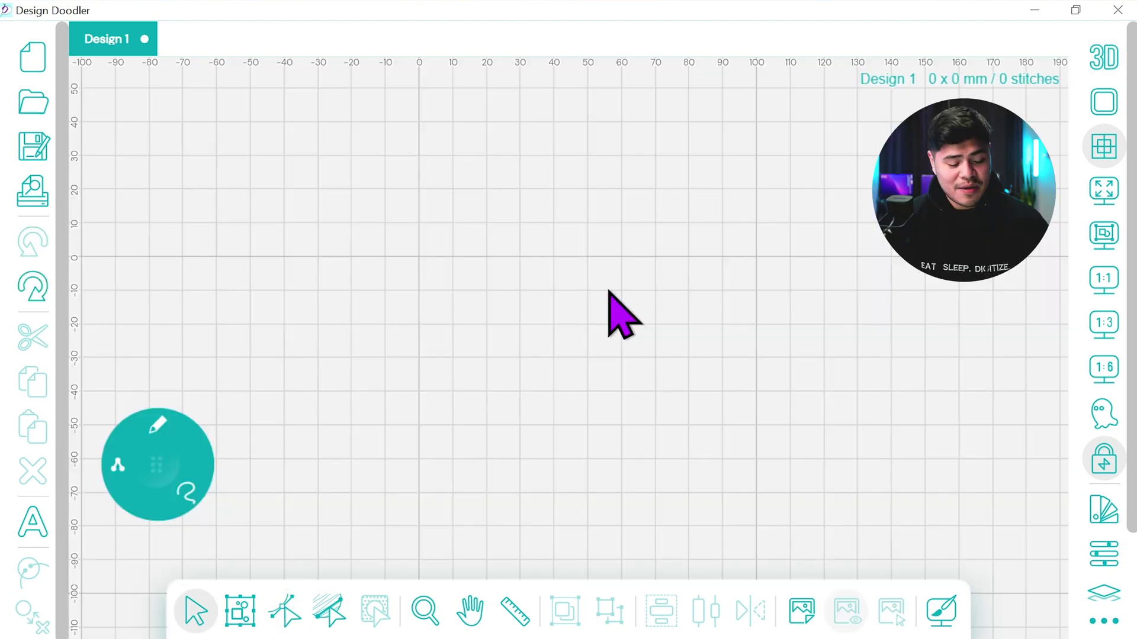
# - Add a lettering object, replace its sample text with "mama" and set its font to Rebecca
pyautogui.click(33, 521)
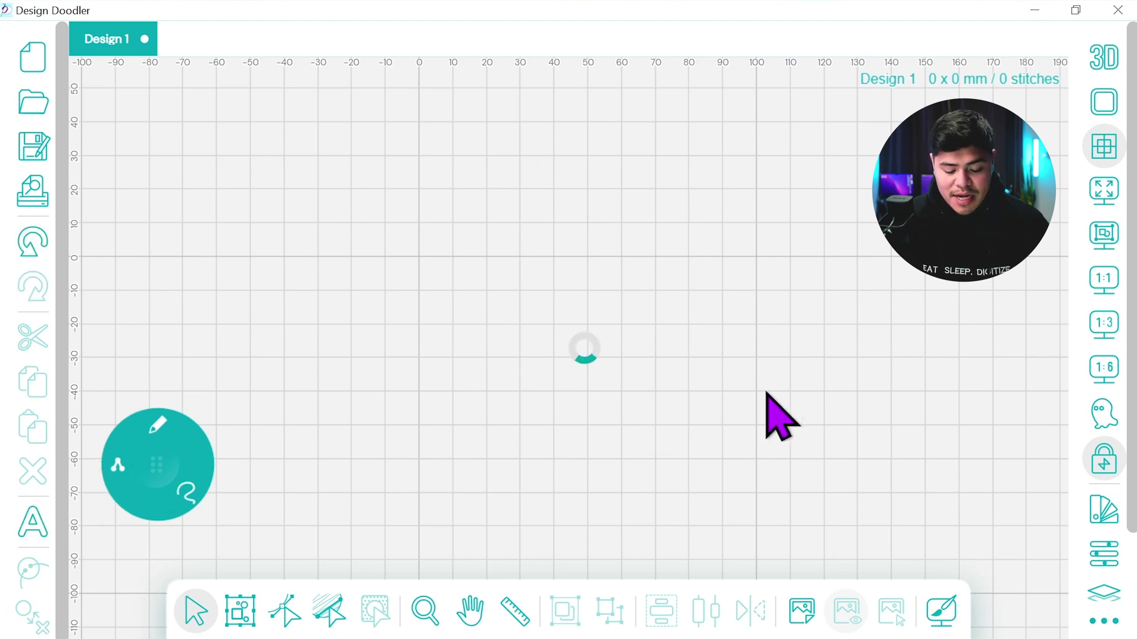
pyautogui.click(1103, 553)
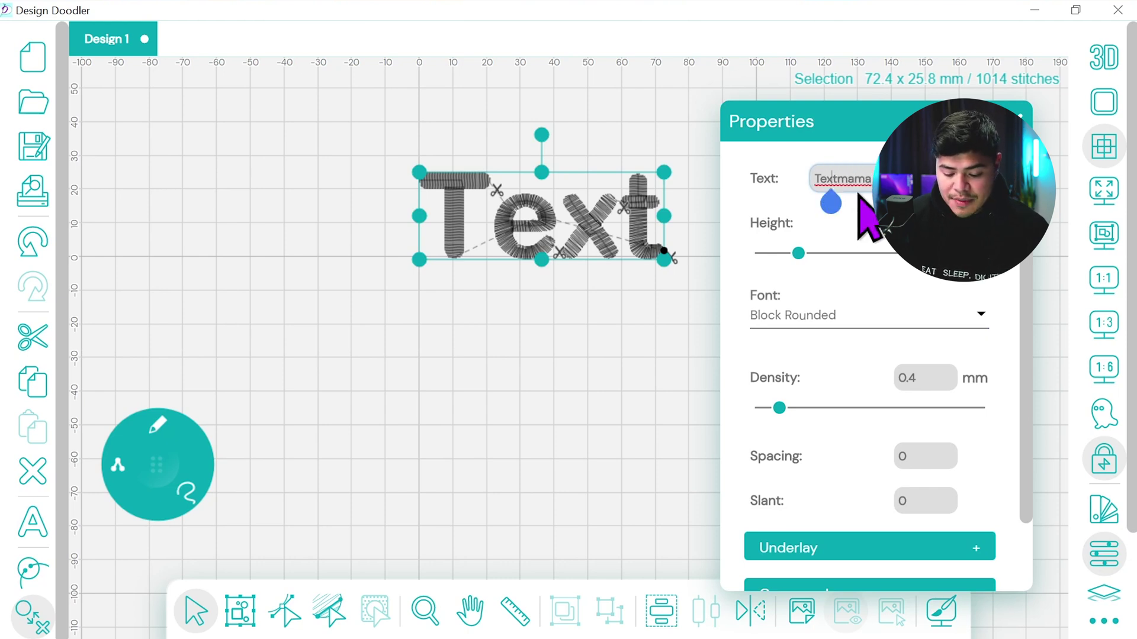
pyautogui.press('BackSpace')
pyautogui.press('BackSpace')
pyautogui.press('BackSpace')
pyautogui.press('BackSpace')
pyautogui.click(978, 323)
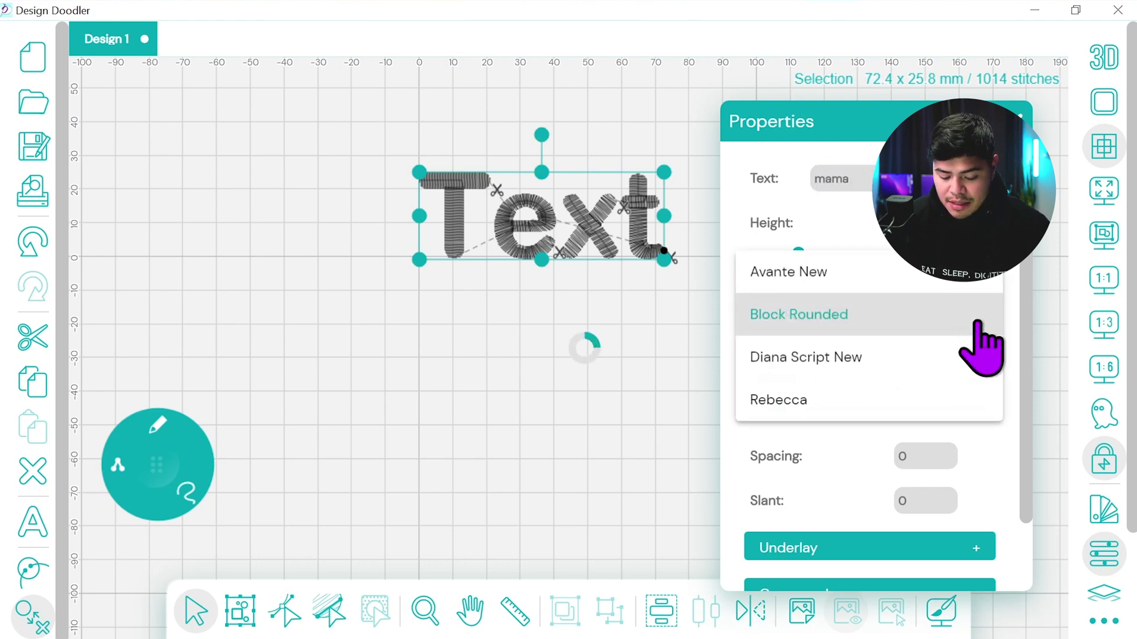
pyautogui.click(933, 400)
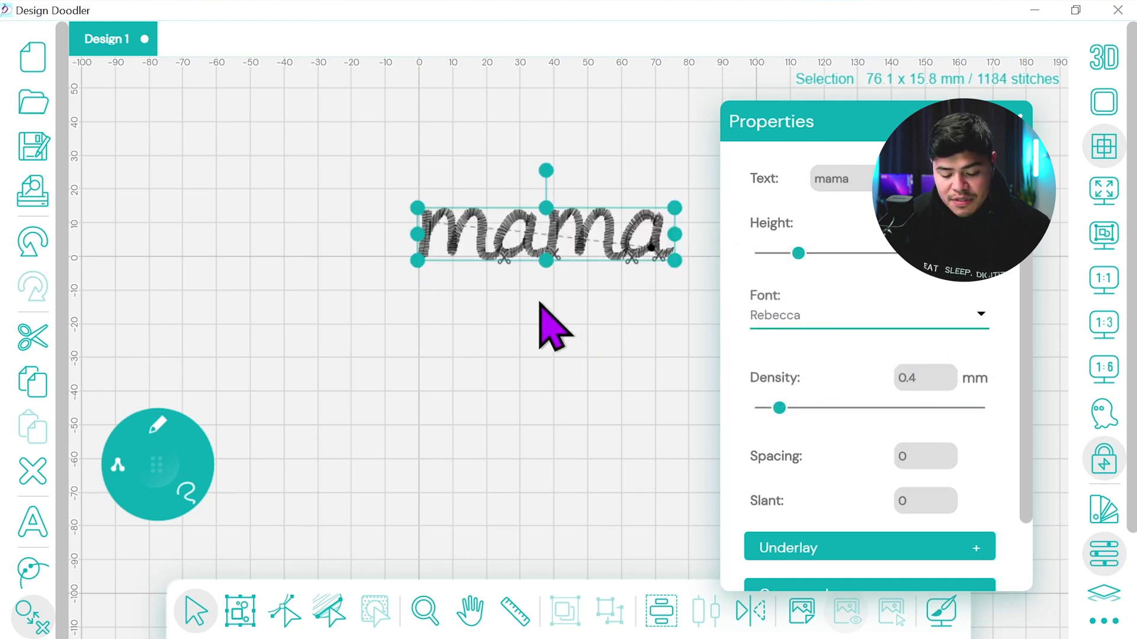
# - Close the lettering's properties, turn on the 3D stitch view and deselect the lettering
pyautogui.click(1020, 117)
pyautogui.click(1103, 56)
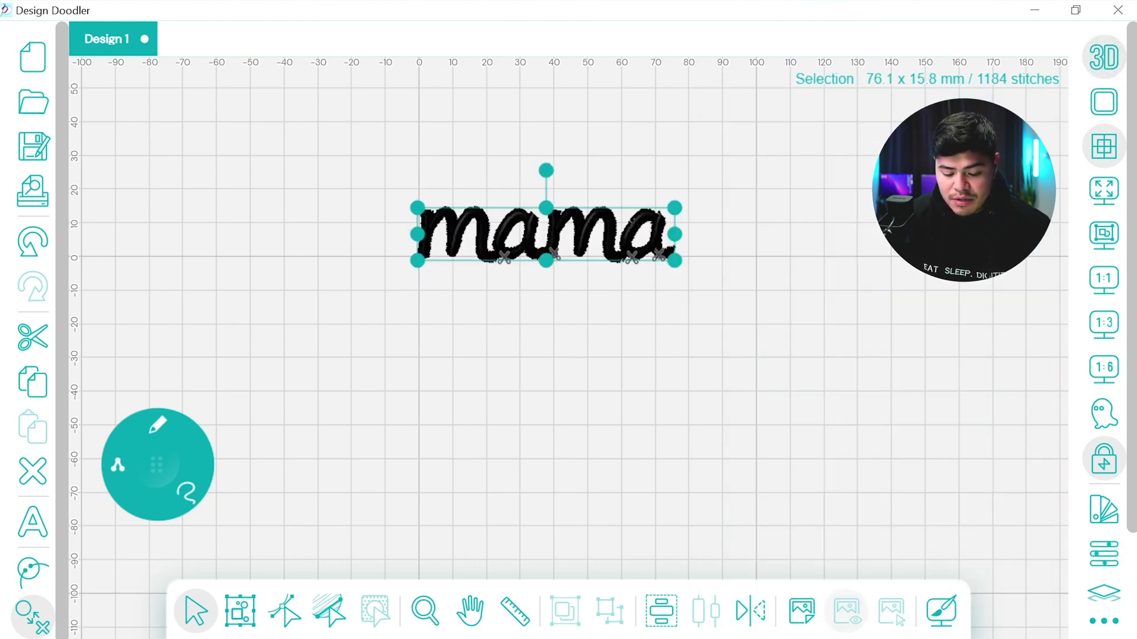
pyautogui.click(642, 319)
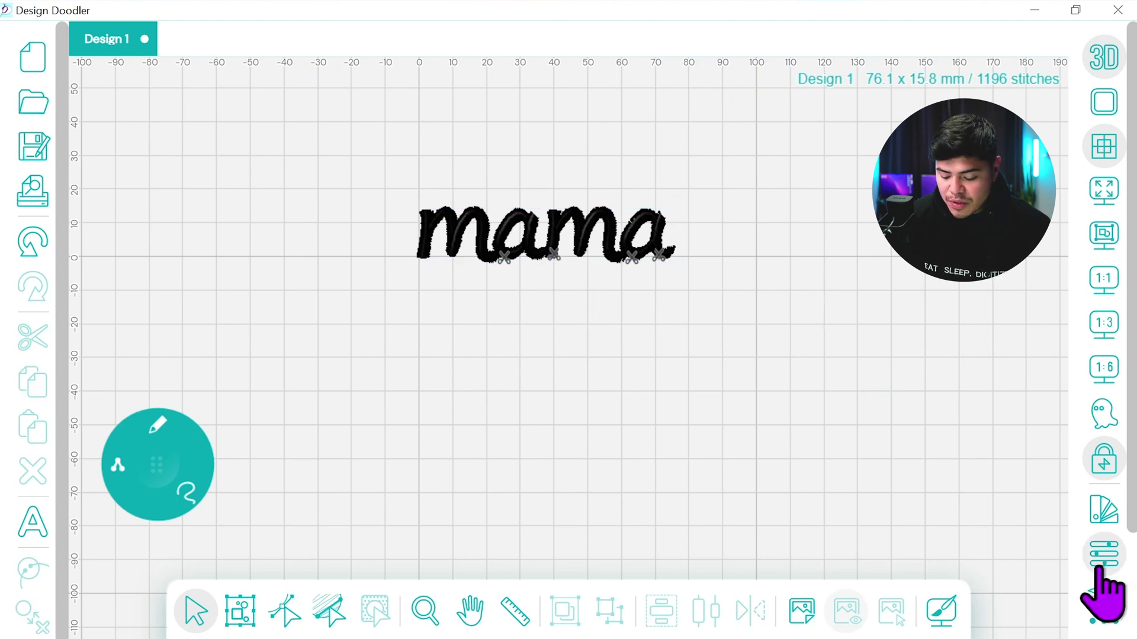
# - Try the Avante New and Block Rounded fonts on the "mama" lettering, ending with Rebecca again
pyautogui.click(577, 249)
pyautogui.click(1102, 557)
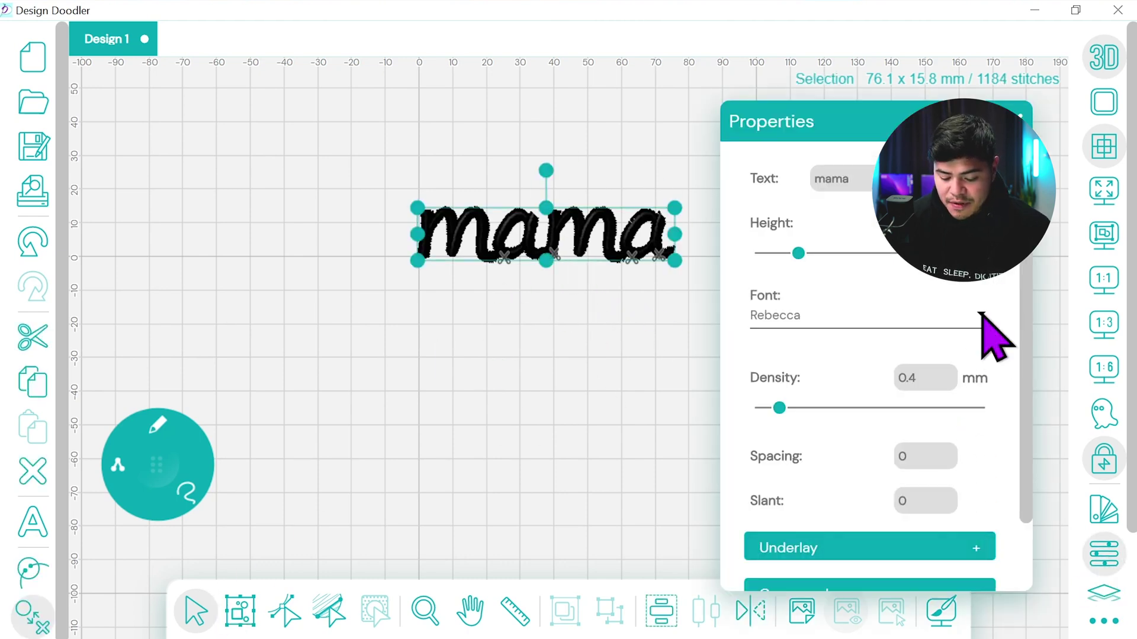
pyautogui.click(978, 332)
pyautogui.click(789, 186)
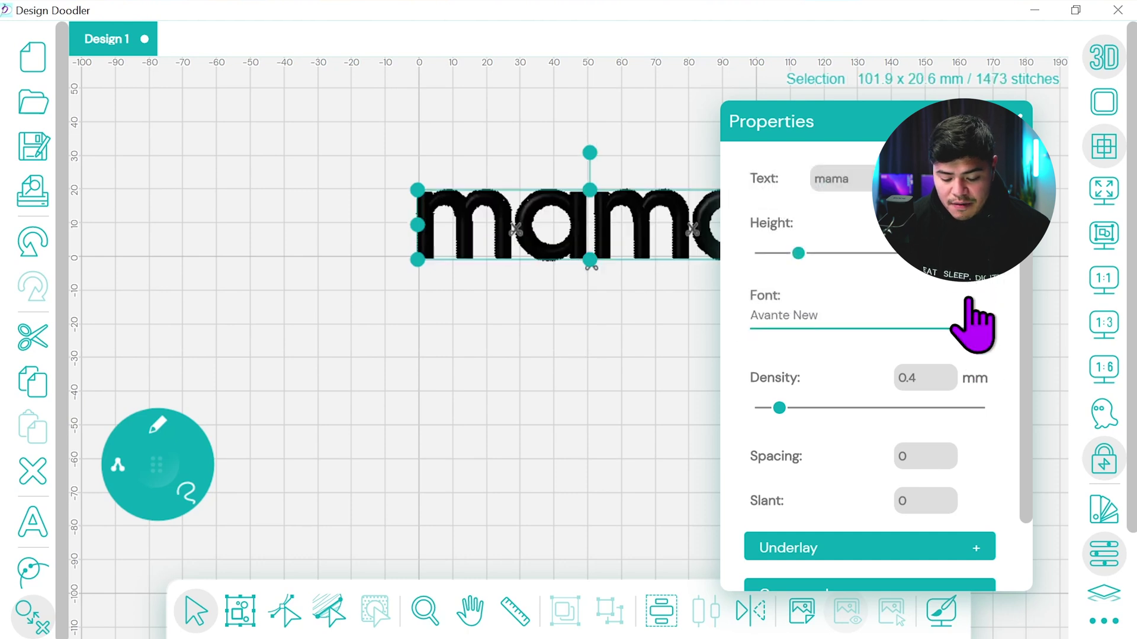
pyautogui.click(935, 316)
pyautogui.click(933, 358)
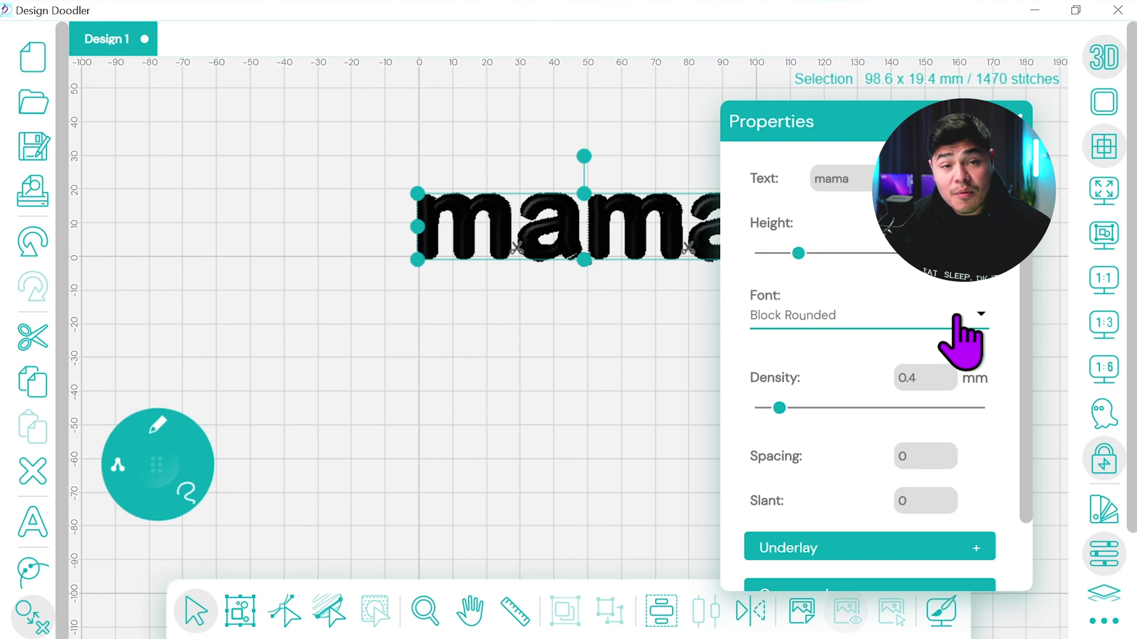
pyautogui.click(956, 319)
pyautogui.click(912, 400)
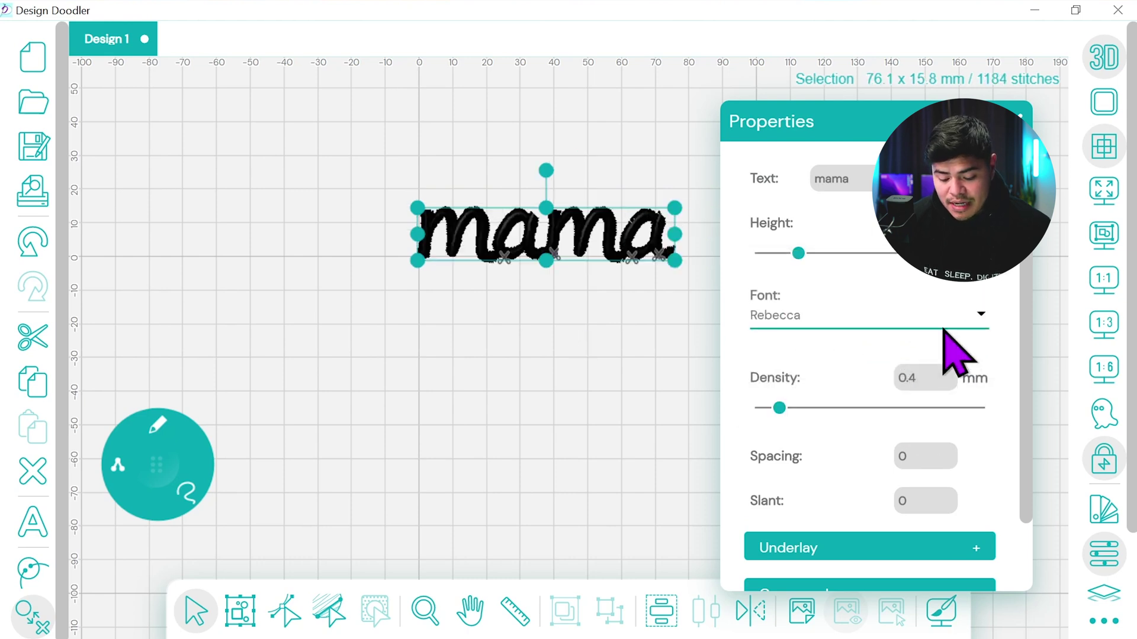
pyautogui.press('Escape')
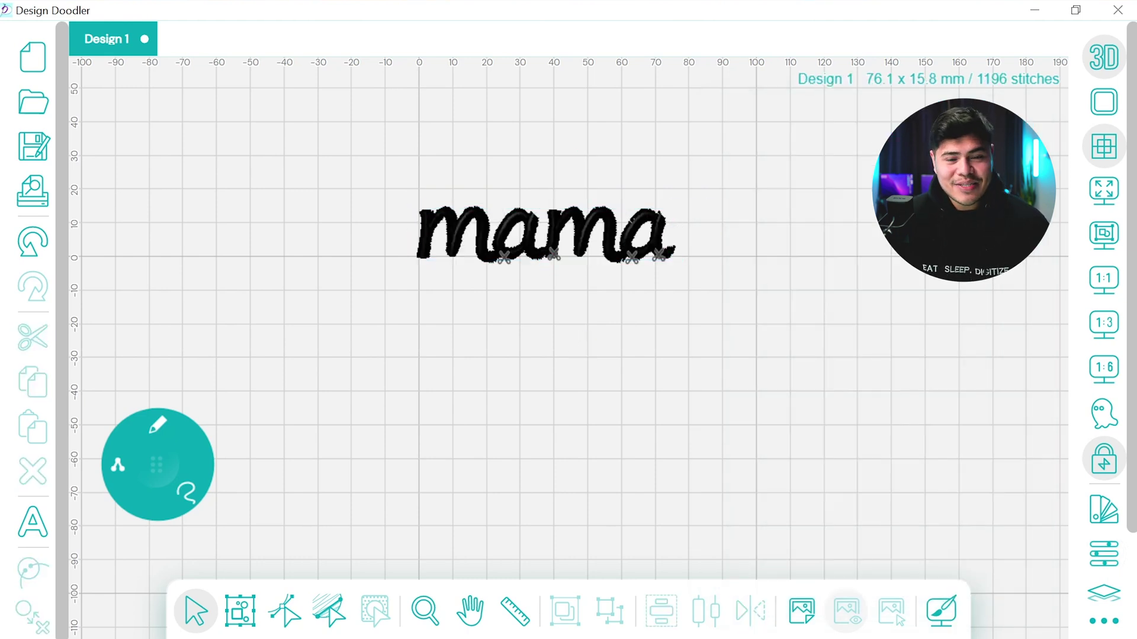
# - Enlarge the "mama" lettering to about 144 x 29 mm and delete it from the design
pyautogui.click(662, 263)
pyautogui.moveTo(673, 256); pyautogui.dragTo(906, 311)
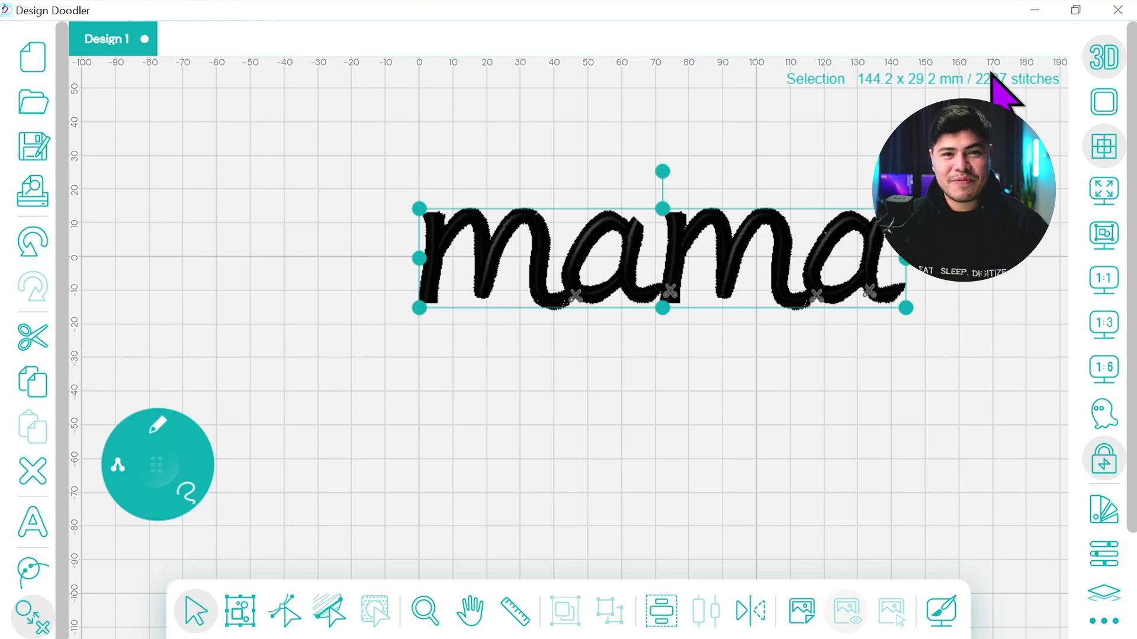
pyautogui.click(33, 472)
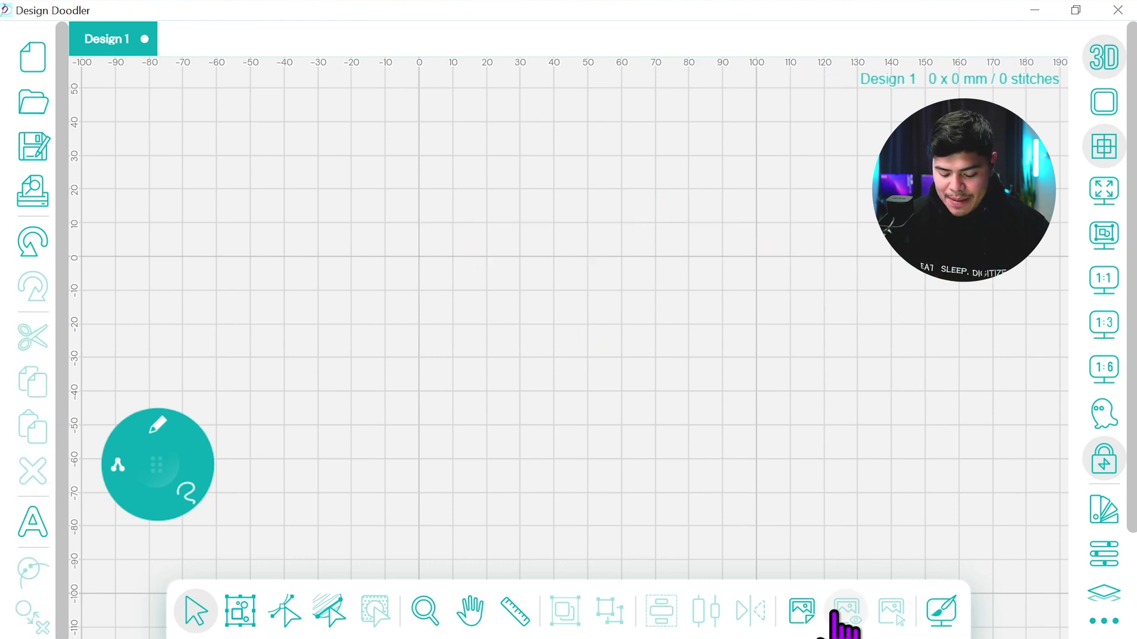
# - Load the mama JPG from the Desktop as the background image and leave image selection mode
pyautogui.click(801, 611)
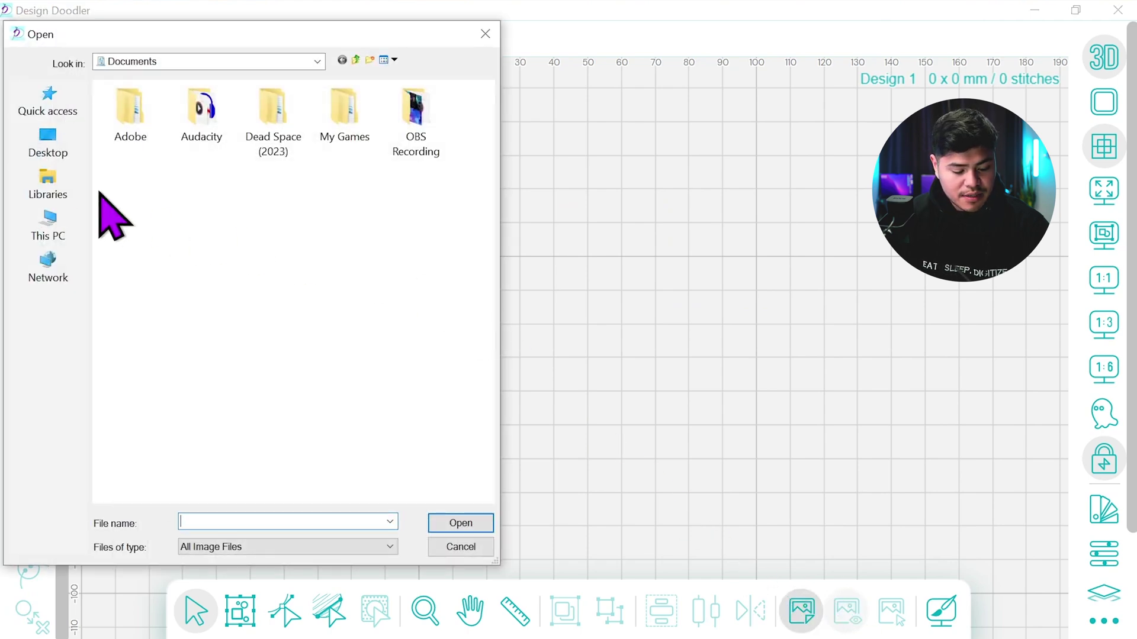
pyautogui.click(48, 145)
pyautogui.moveTo(494, 311); pyautogui.dragTo(490, 436)
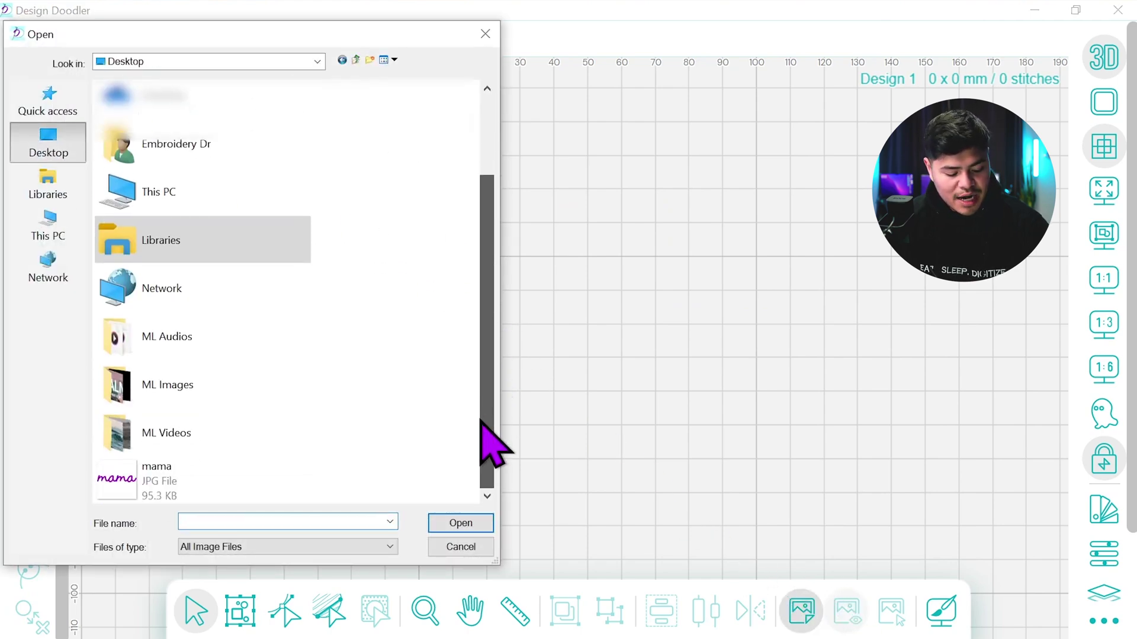
pyautogui.doubleClick(175, 480)
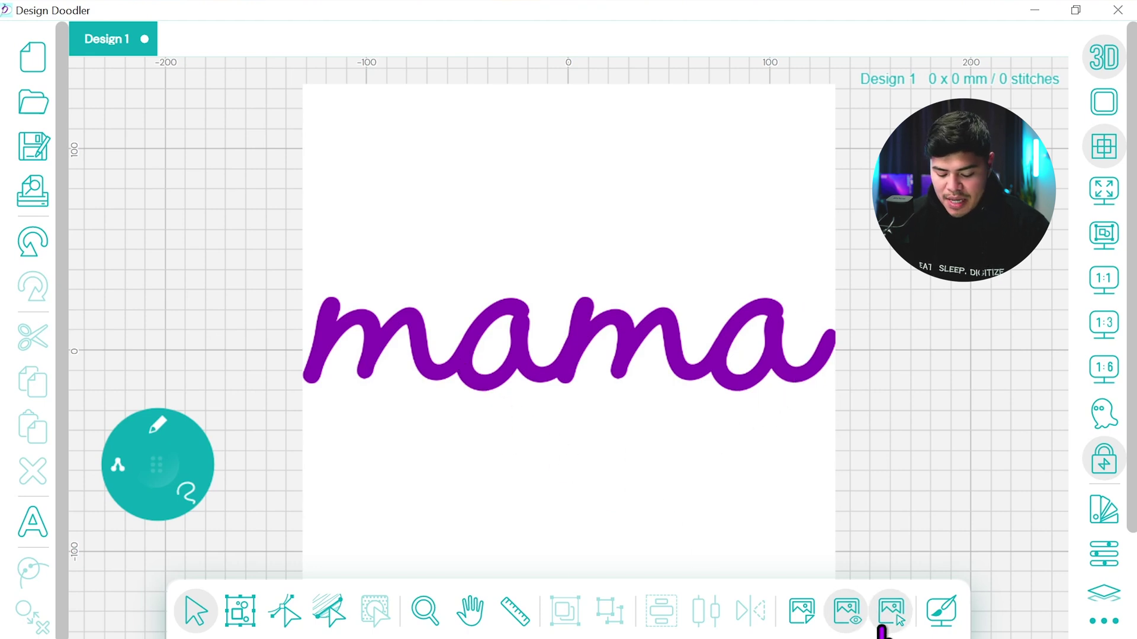
pyautogui.click(891, 609)
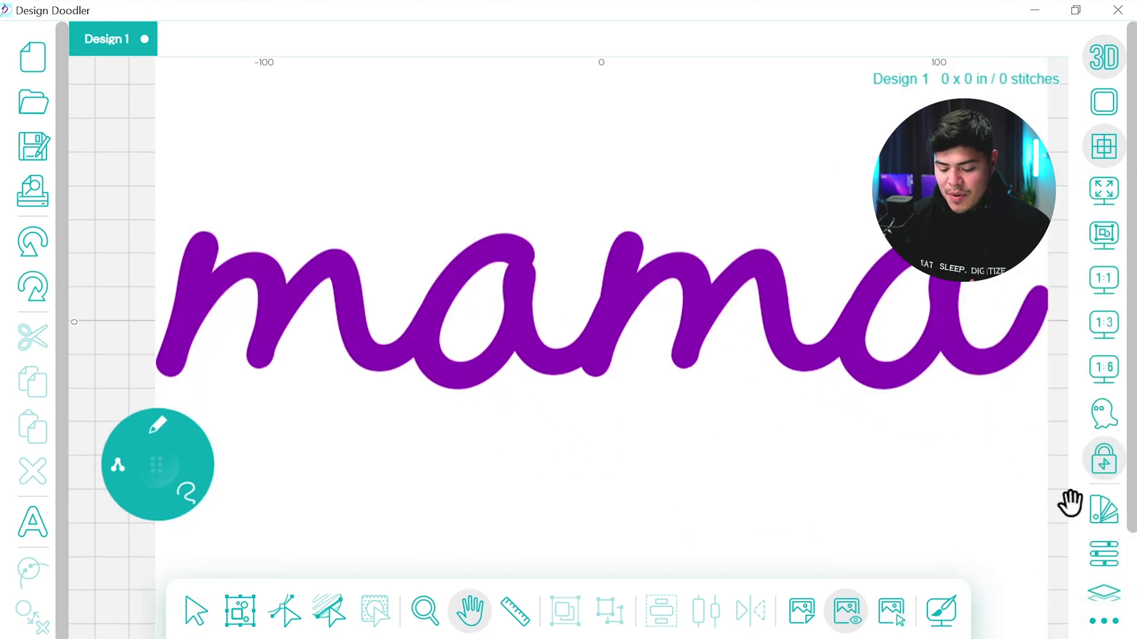
# - Change the measurement units from Metric to Imperial in the general settings
pyautogui.click(1104, 621)
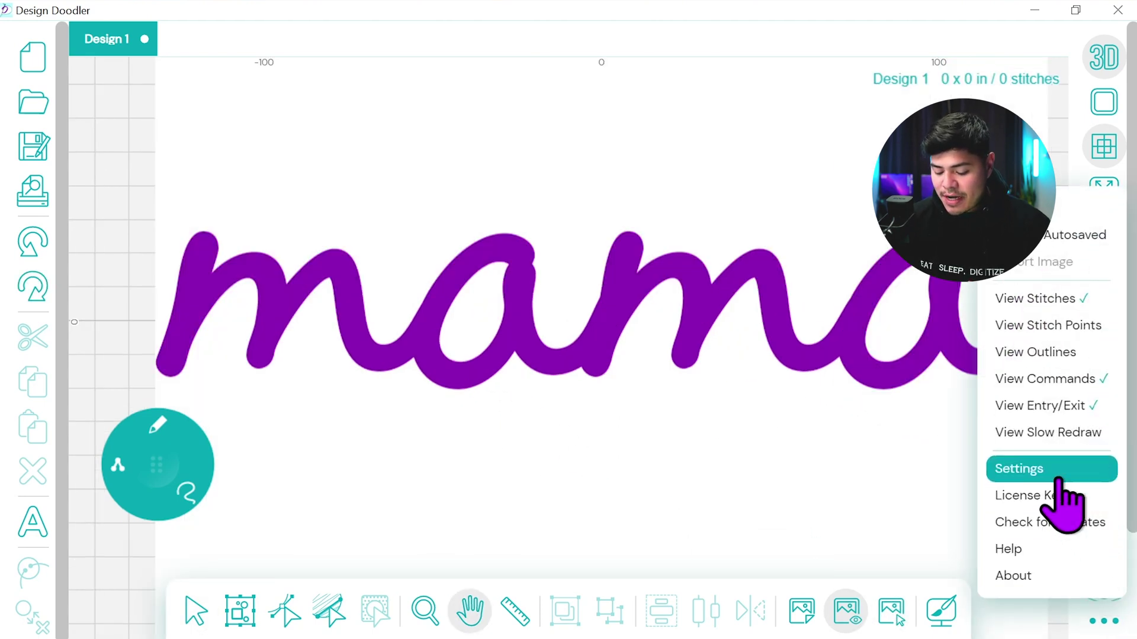
pyautogui.click(1058, 474)
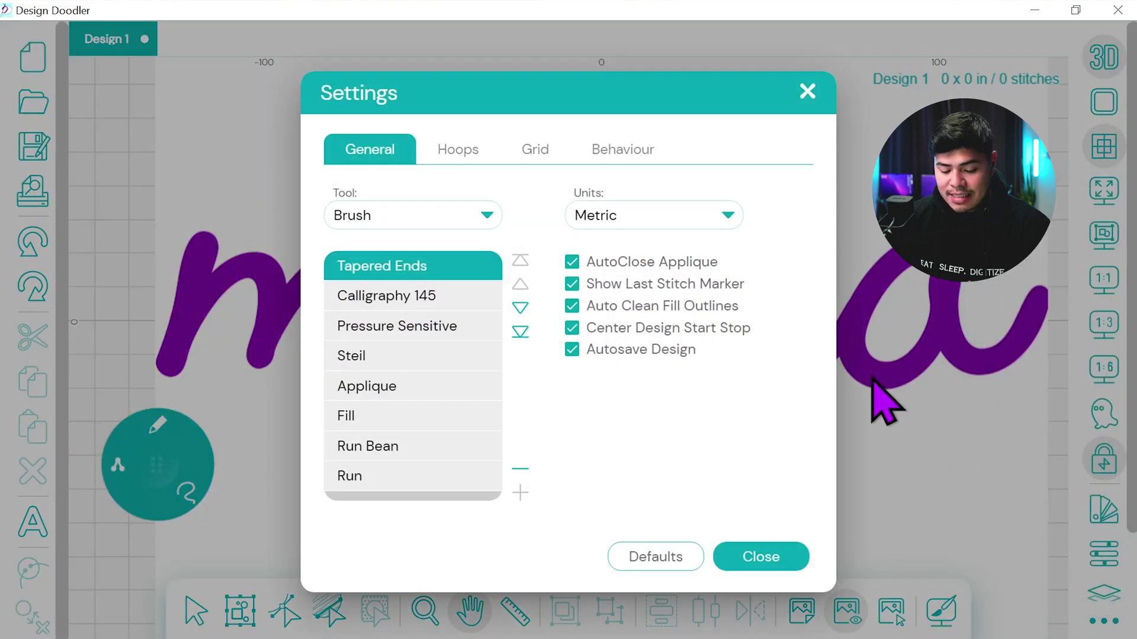
pyautogui.click(697, 215)
pyautogui.click(712, 270)
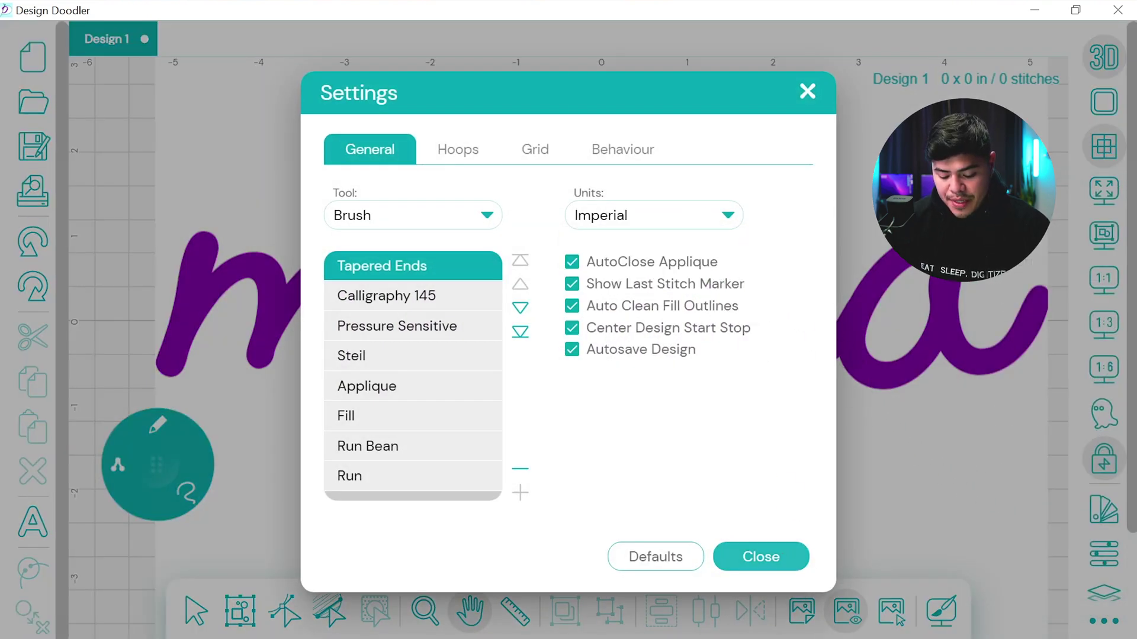
pyautogui.click(787, 556)
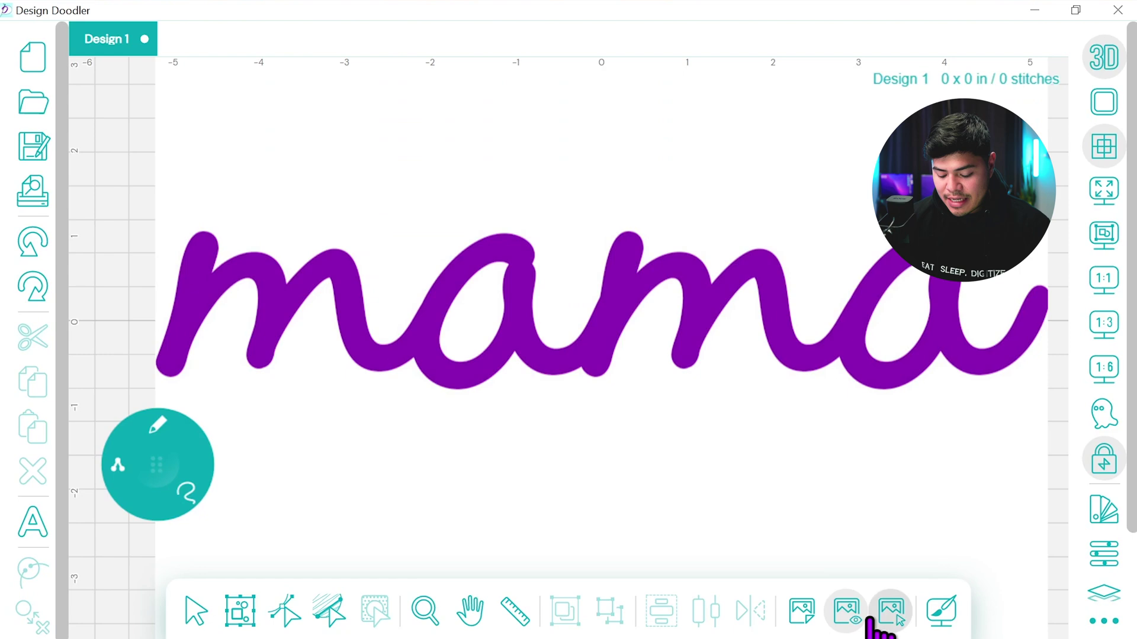
# - Select the background image and set its width to 10 in with the aspect ratio maintained
pyautogui.click(995, 499)
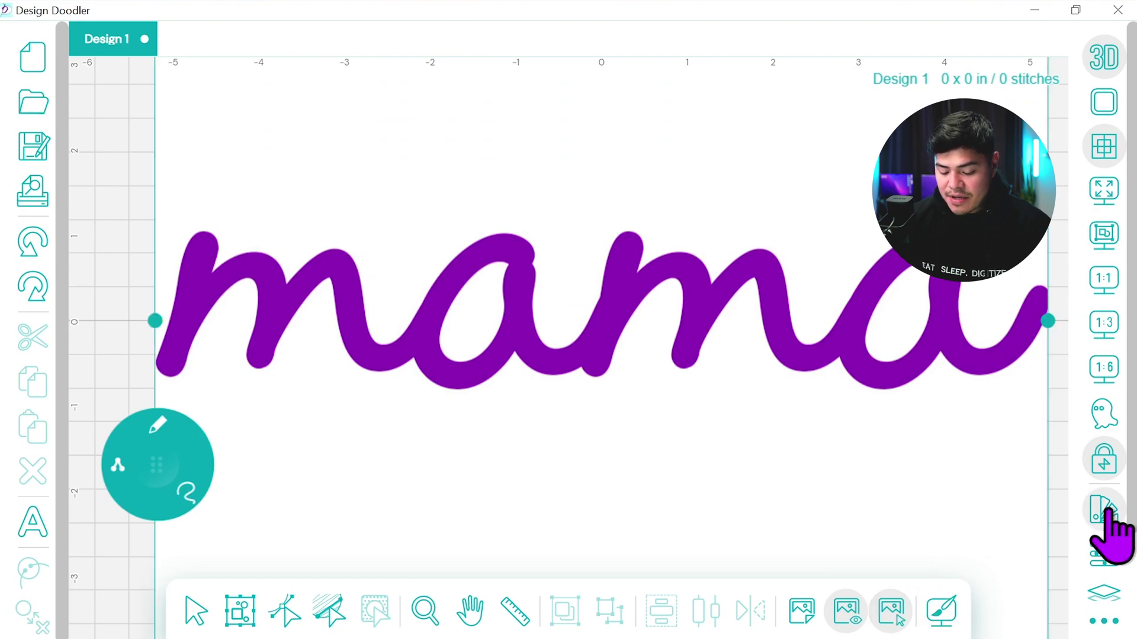
pyautogui.click(1102, 557)
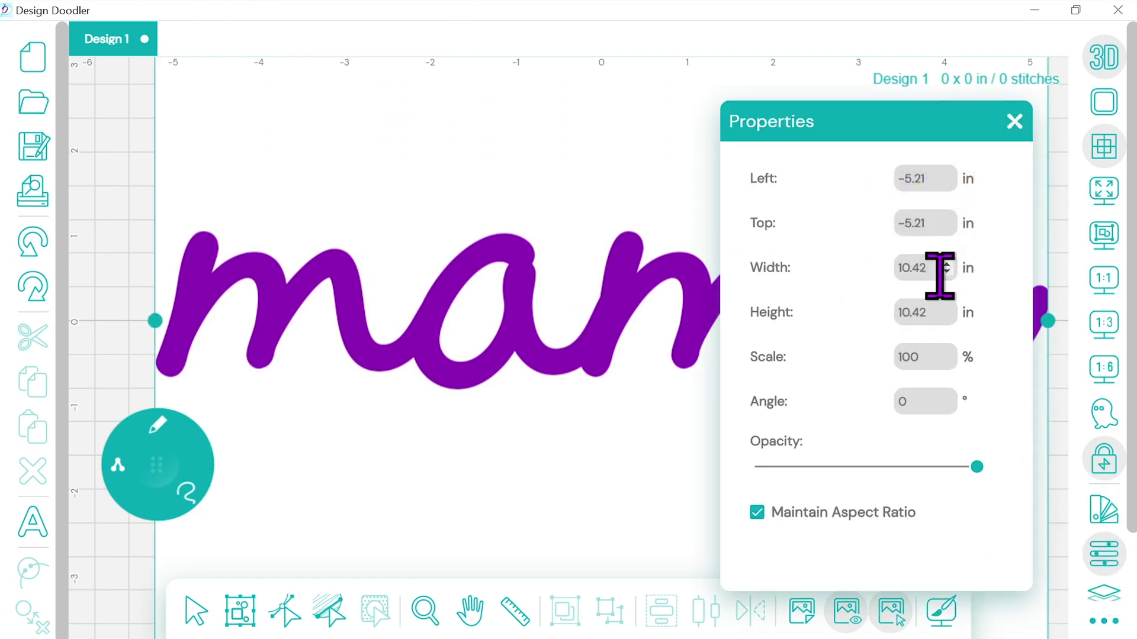
pyautogui.click(943, 272)
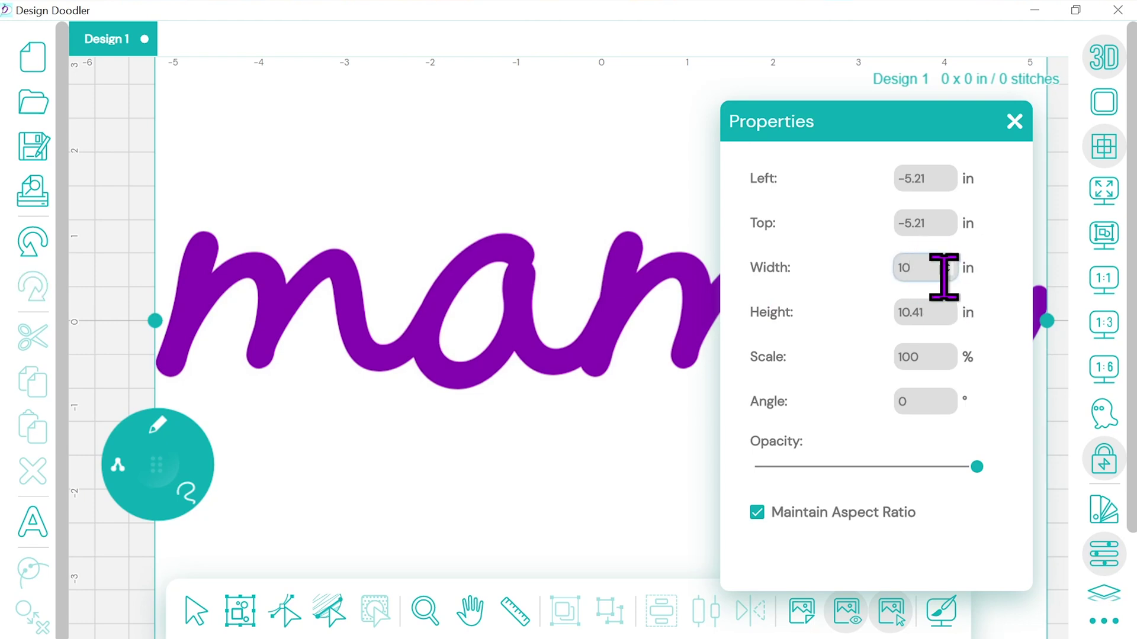
pyautogui.press('Return')
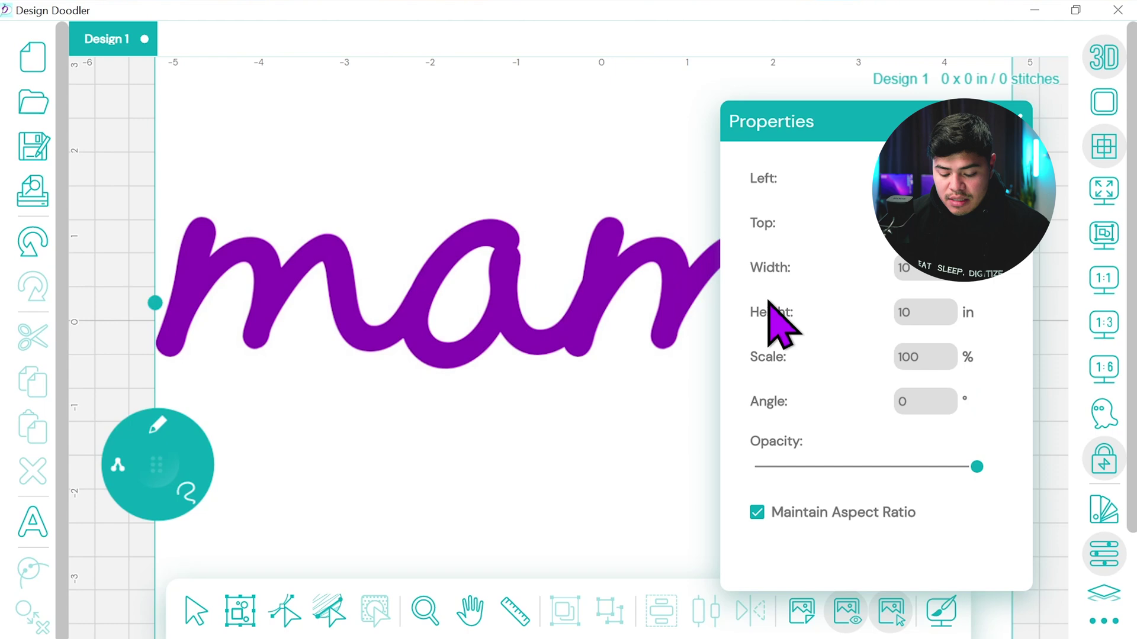
pyautogui.click(1016, 120)
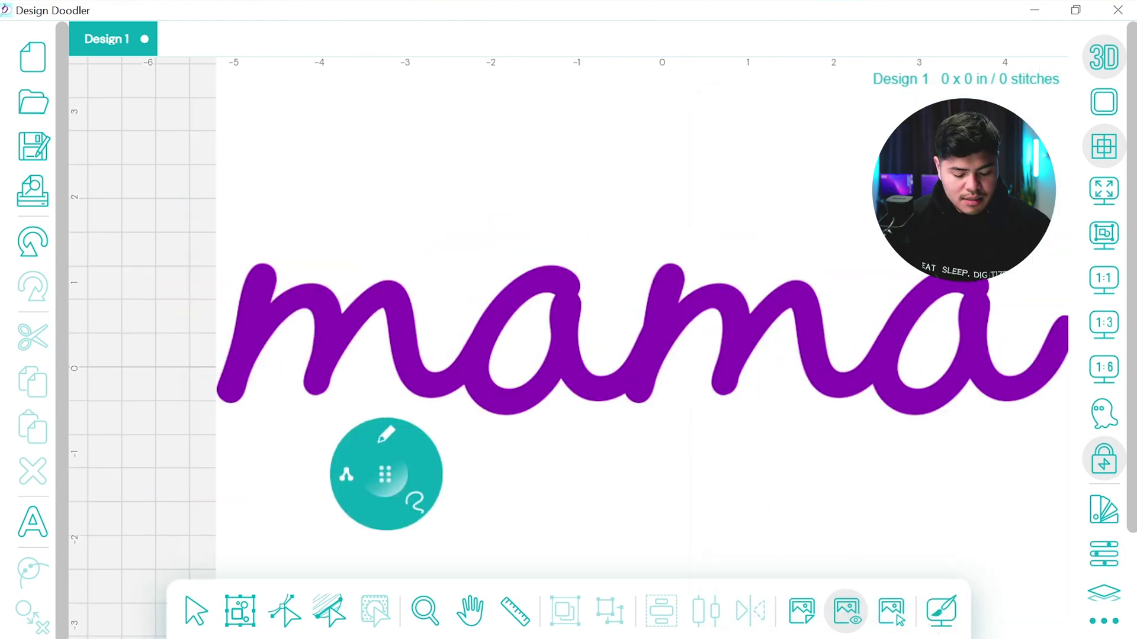
# - Move the brush dial clear of the artwork and choose the Steil brush with 0.4 mm density and 6 mm width
pyautogui.moveTo(386, 474)
pyautogui.mouseDown()
pyautogui.moveTo(152, 195)
pyautogui.moveTo(159, 180)
pyautogui.mouseUp()
pyautogui.click(159, 140)
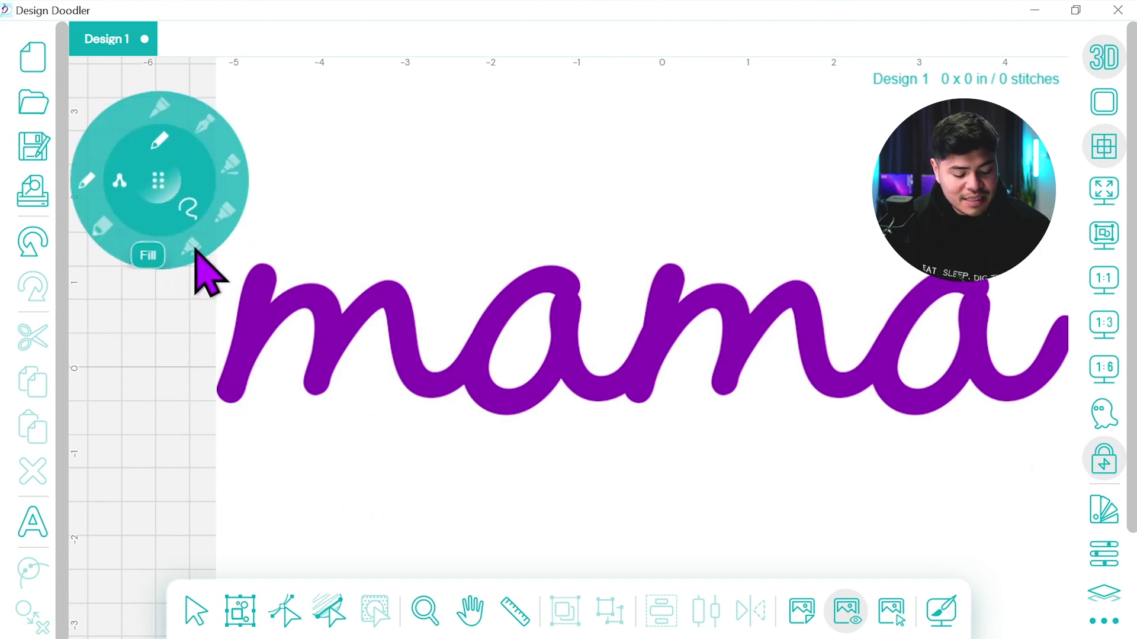
pyautogui.click(226, 214)
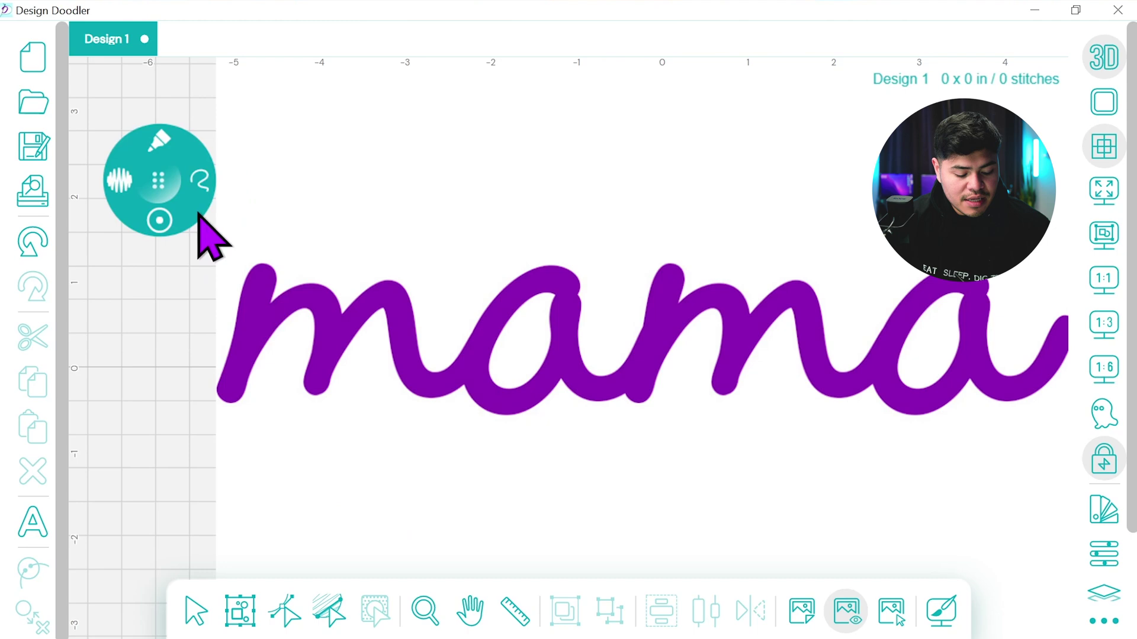
pyautogui.click(119, 180)
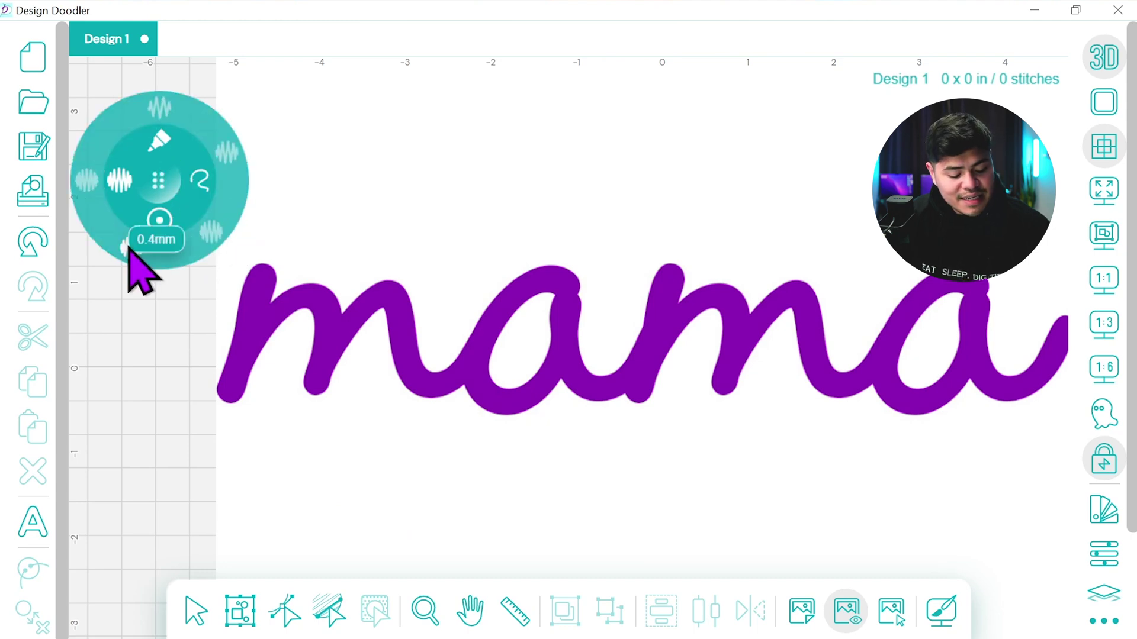
pyautogui.click(130, 248)
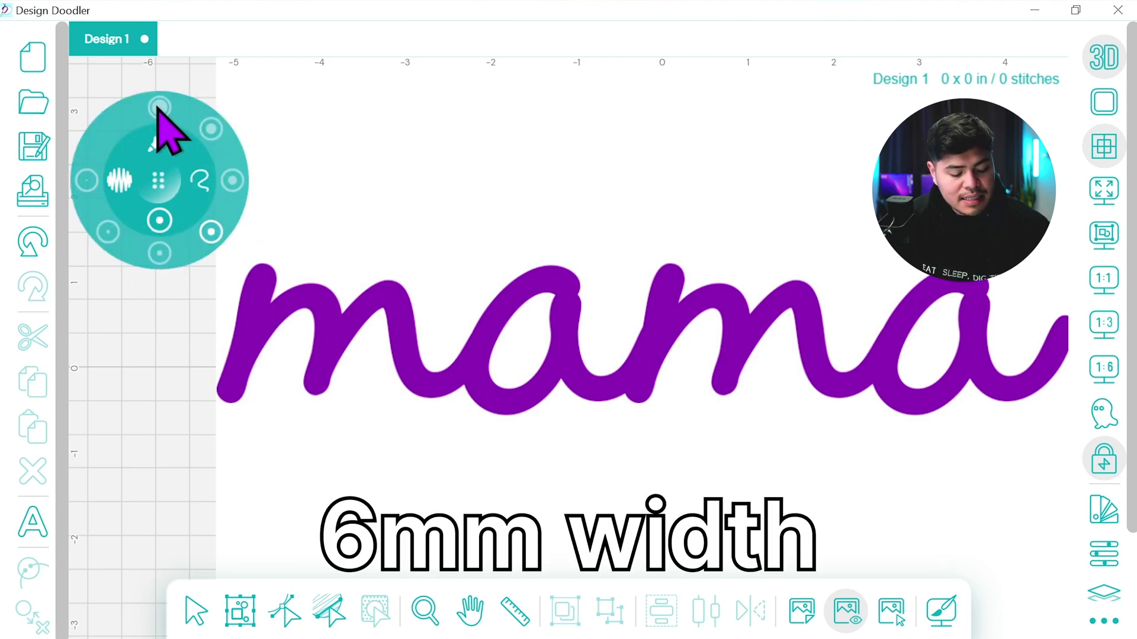
pyautogui.click(159, 107)
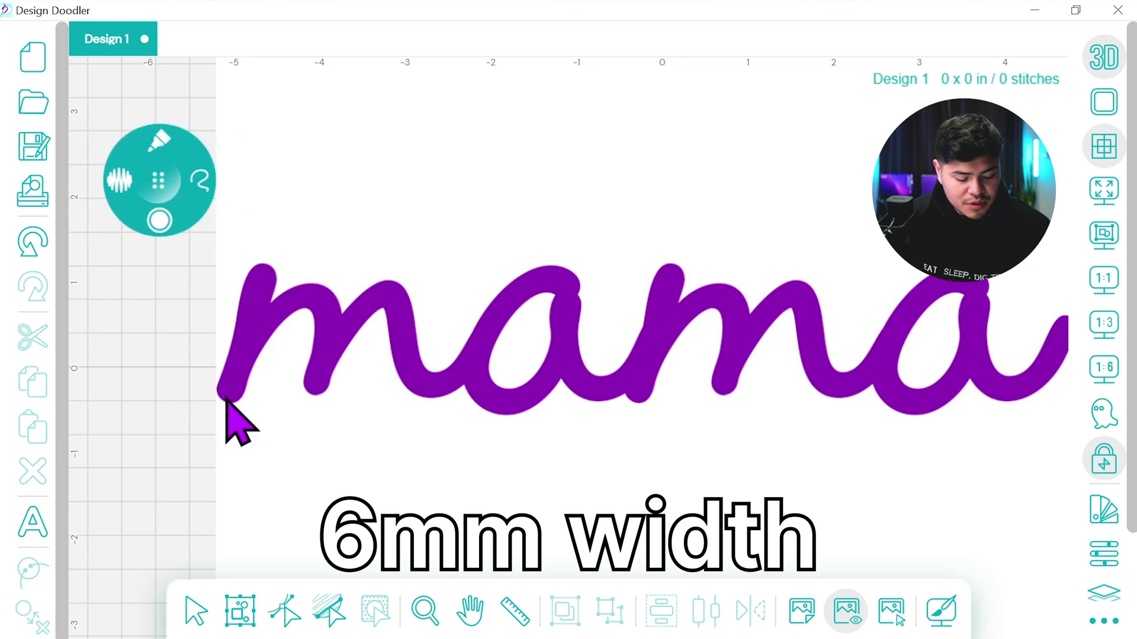
# - Draw a brush stroke down the upper stem of the first m, about 0.46 x 0.91 in overall, and select it
pyautogui.moveTo(252, 326); pyautogui.dragTo(268, 262)
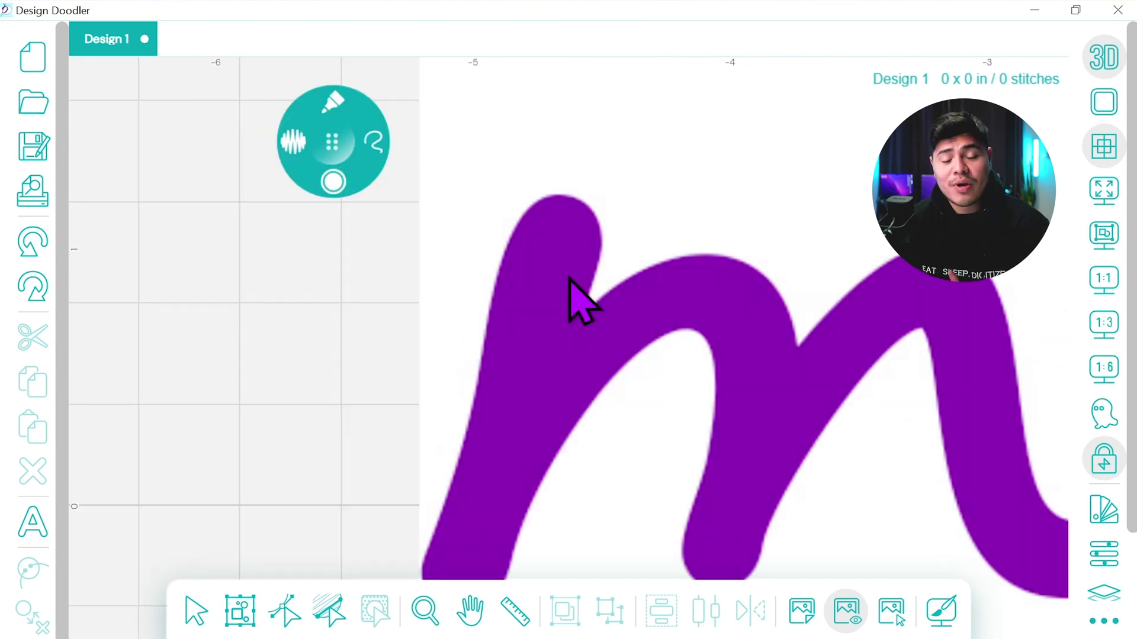
pyautogui.moveTo(571, 205)
pyautogui.mouseDown()
pyautogui.moveTo(545, 272)
pyautogui.moveTo(515, 438)
pyautogui.mouseUp()
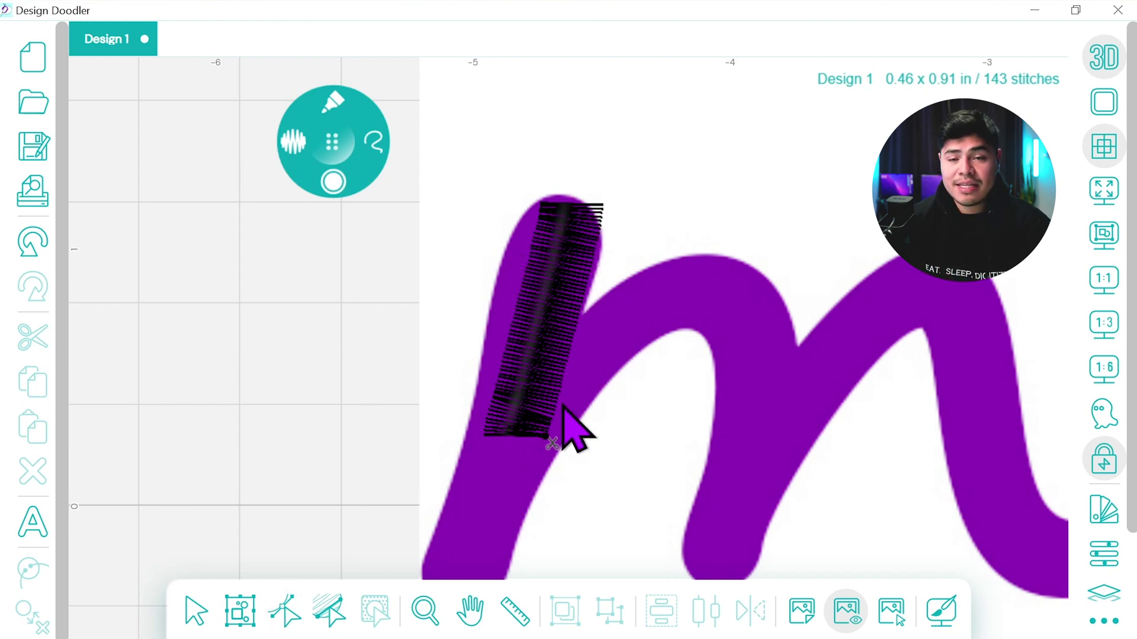
pyautogui.click(196, 607)
pyautogui.click(559, 314)
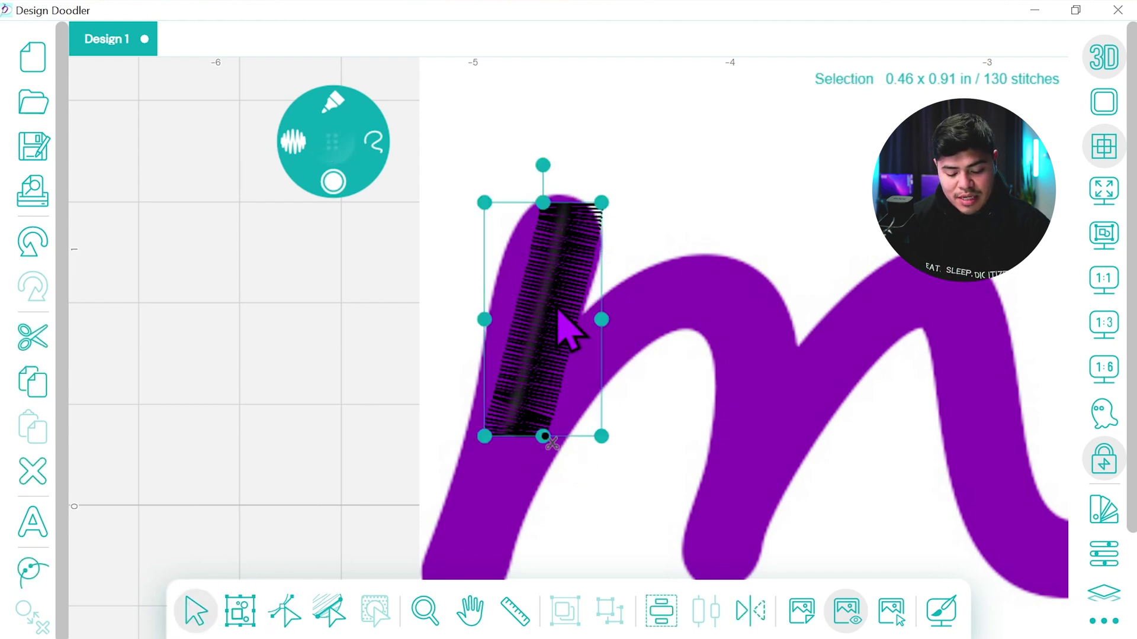
# - Shift the stem stroke slightly within the letter and try the Rounded start line cap on it before restoring Standard
pyautogui.moveTo(554, 325); pyautogui.dragTo(543, 328)
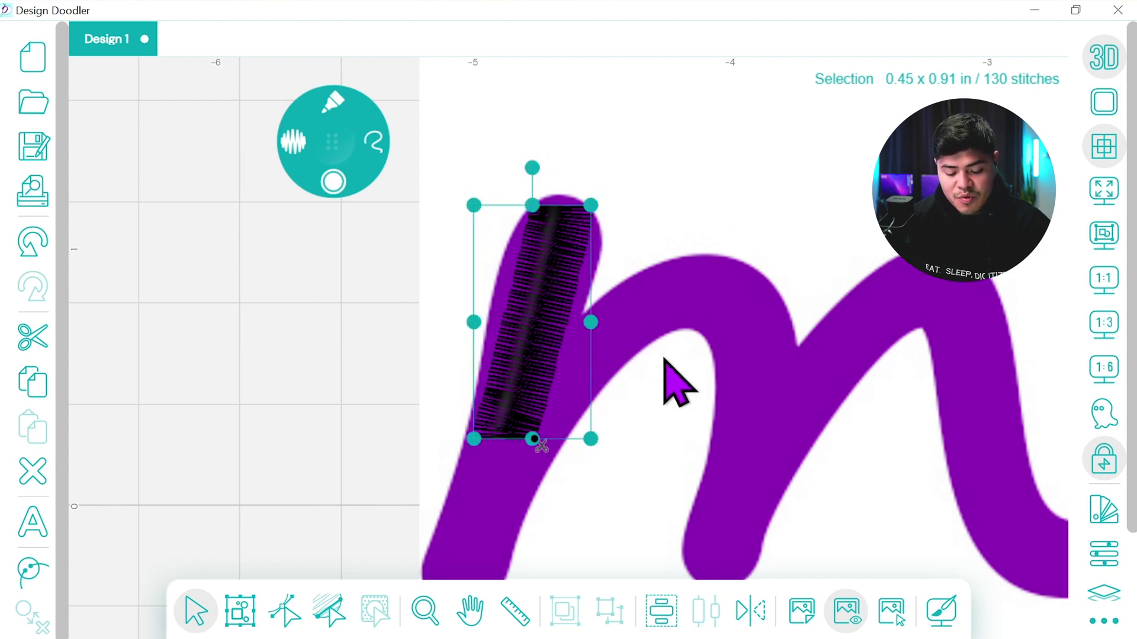
pyautogui.click(1105, 554)
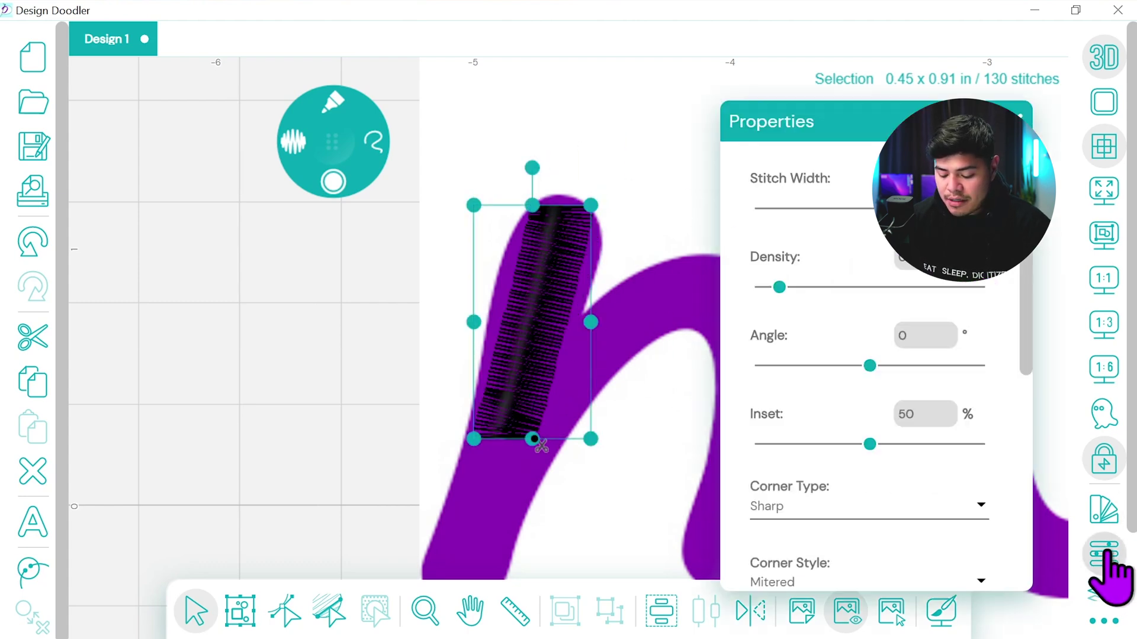
pyautogui.scroll(-2, 1007, 296)
pyautogui.scroll(-5, 1015, 519)
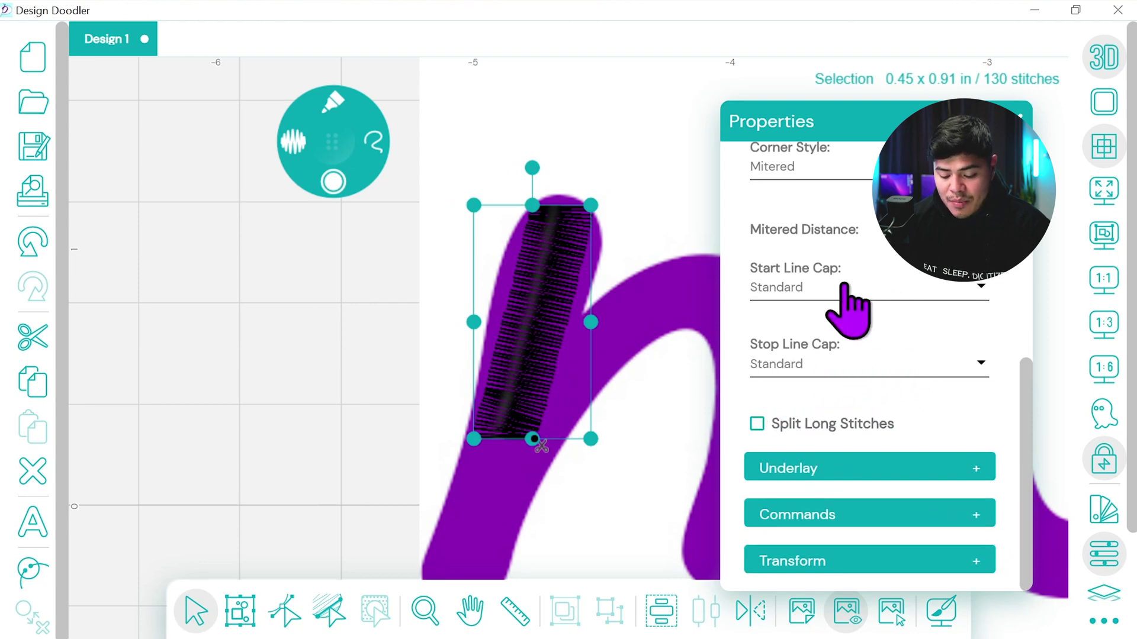
pyautogui.click(874, 290)
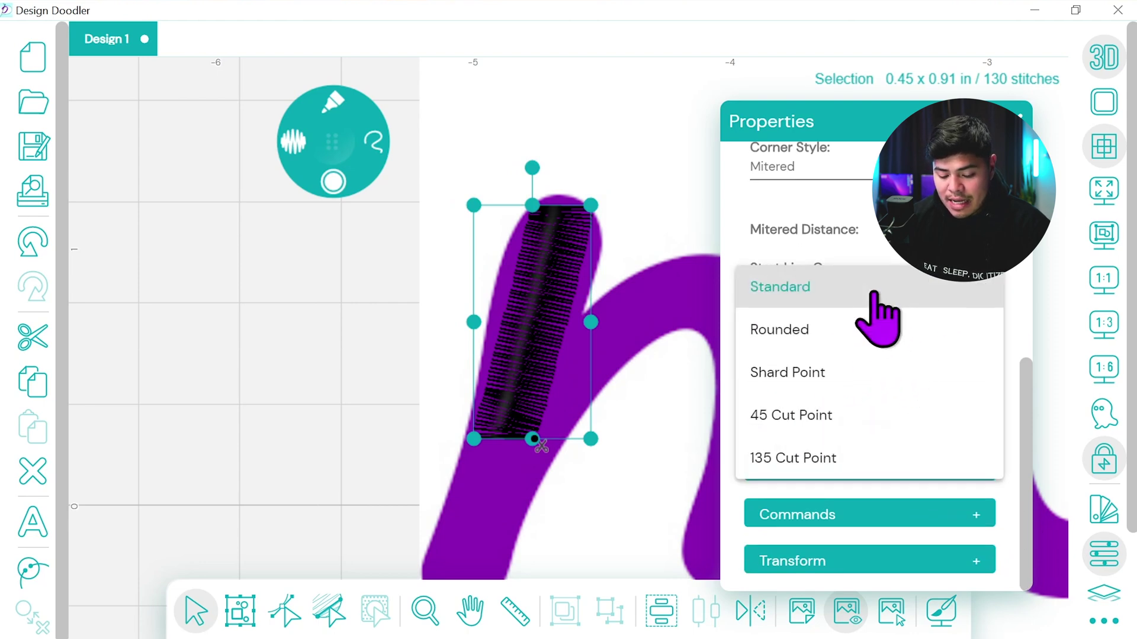
pyautogui.click(862, 331)
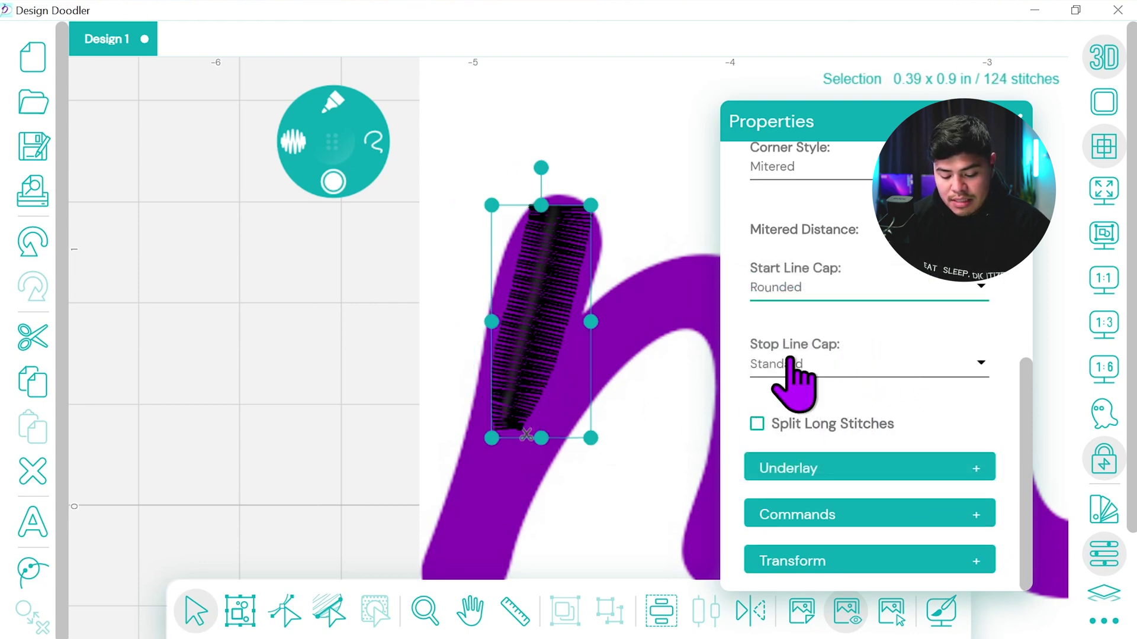
pyautogui.click(854, 300)
pyautogui.click(852, 246)
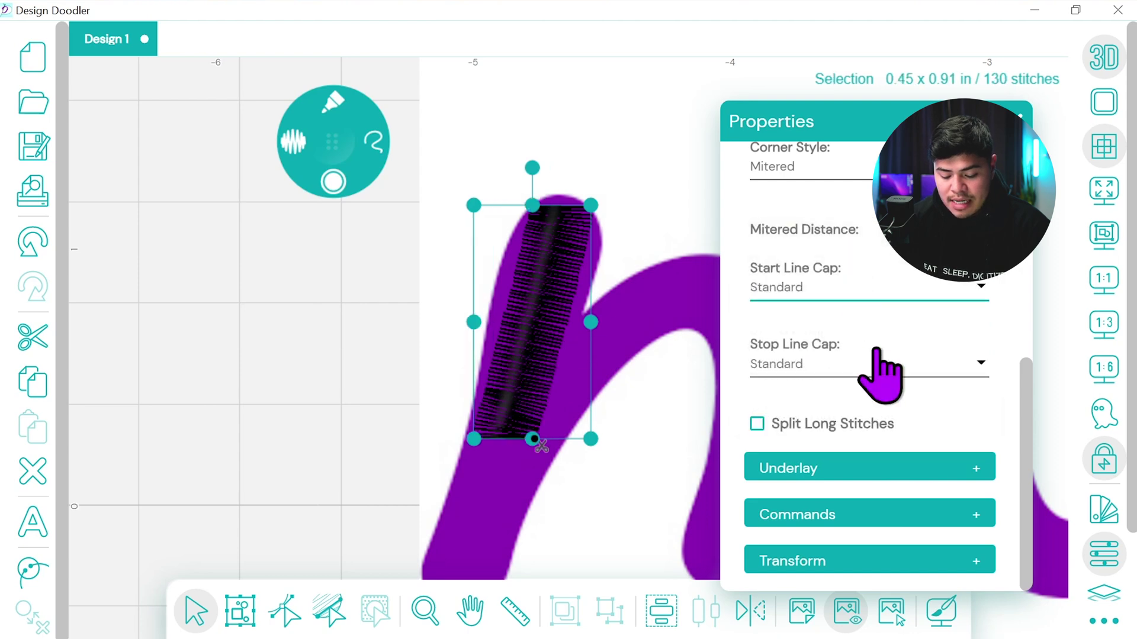
# - Try the Rounded stop line cap on the stem stroke and deselect it
pyautogui.click(880, 375)
pyautogui.click(861, 414)
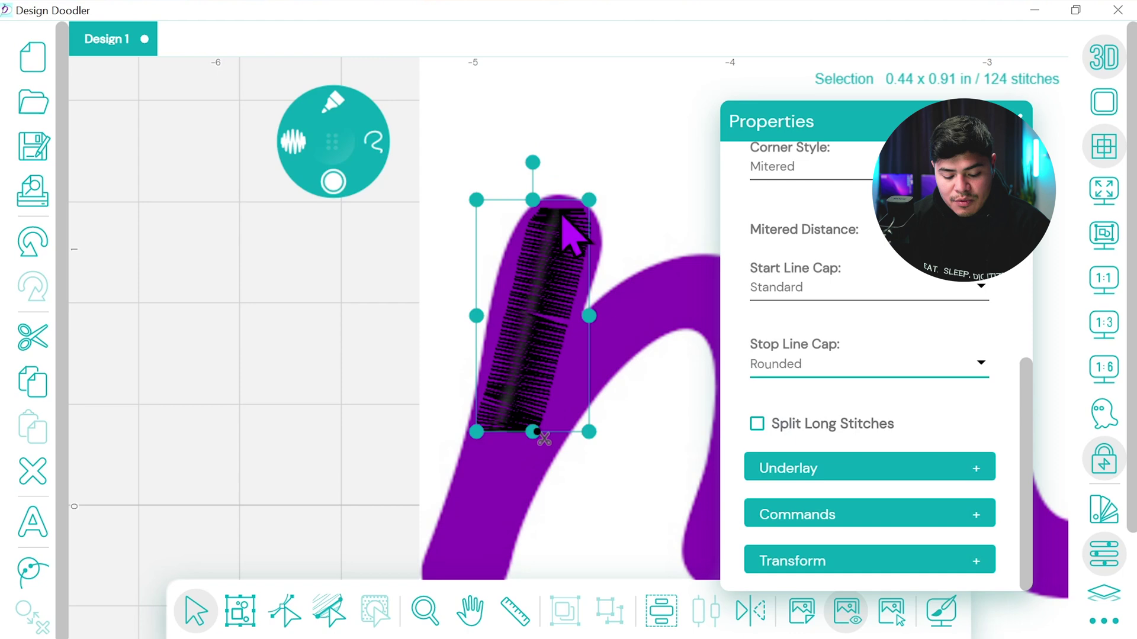
pyautogui.click(597, 208)
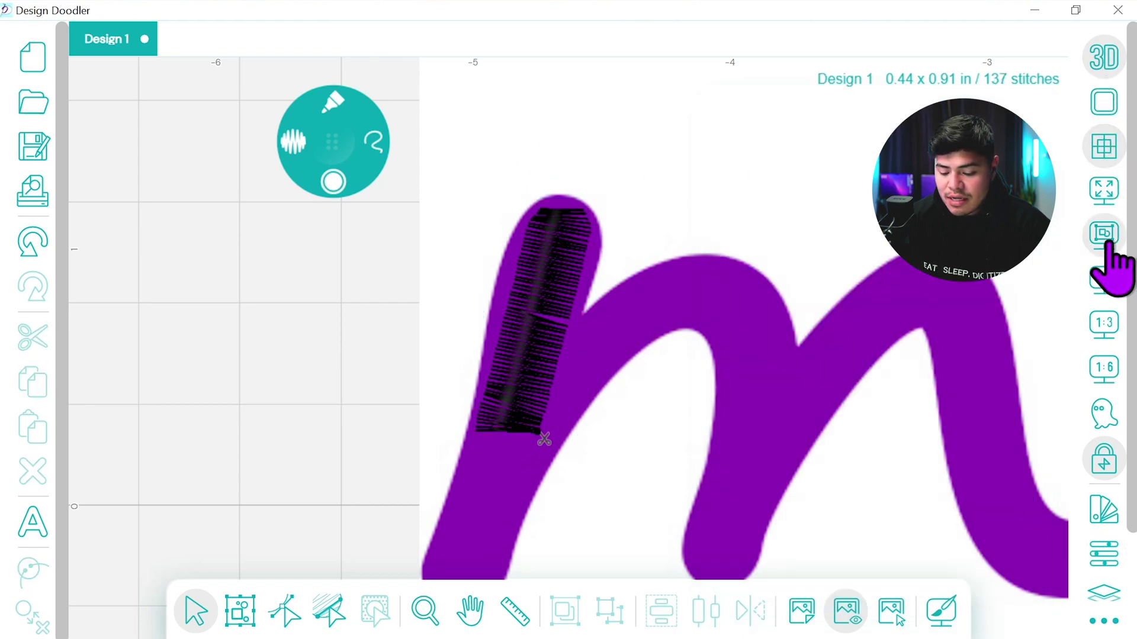
pyautogui.click(1104, 278)
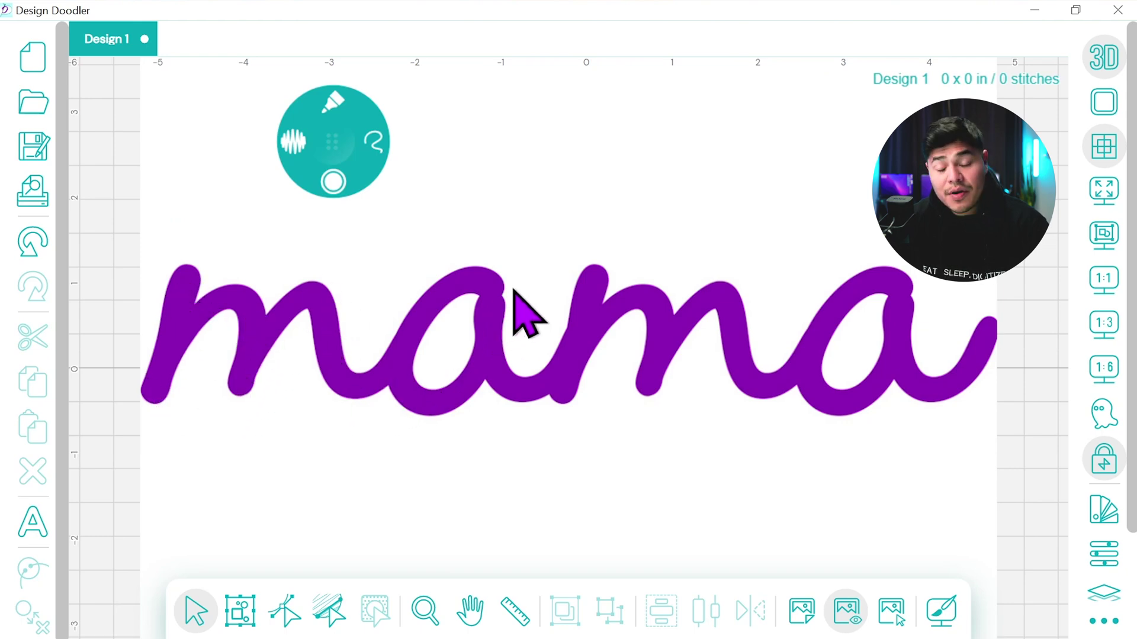
# - Trace the first m's upper stem with a stroke about 0.45 x 0.93 in, and its first arch from the bottom of the stem
pyautogui.click(469, 611)
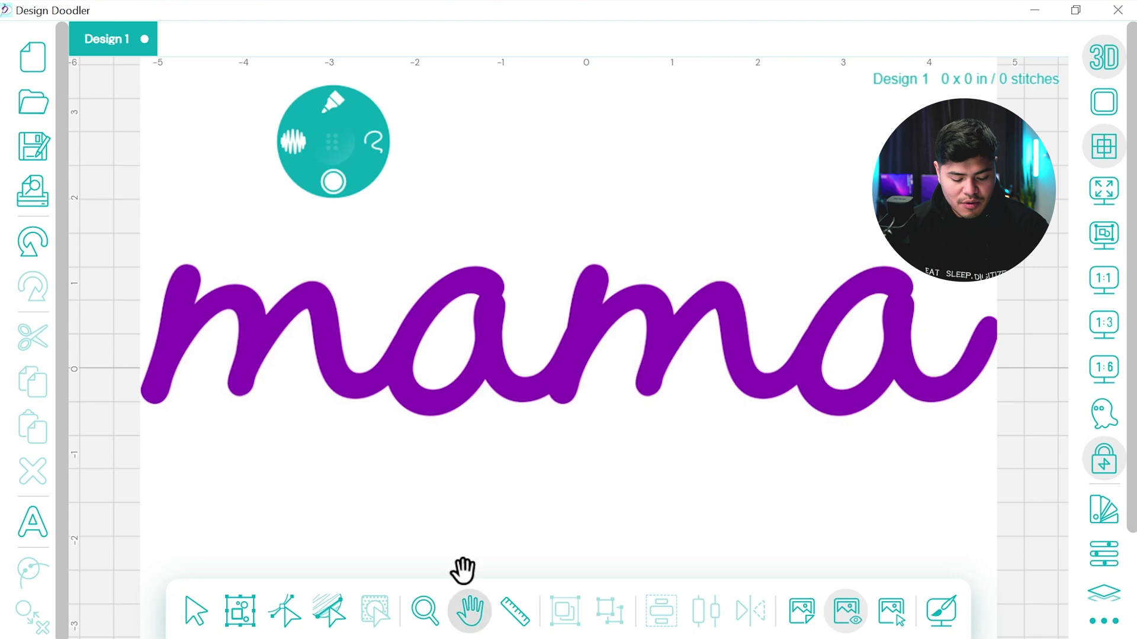
pyautogui.moveTo(462, 569); pyautogui.dragTo(778, 607)
pyautogui.click(1103, 323)
pyautogui.click(470, 611)
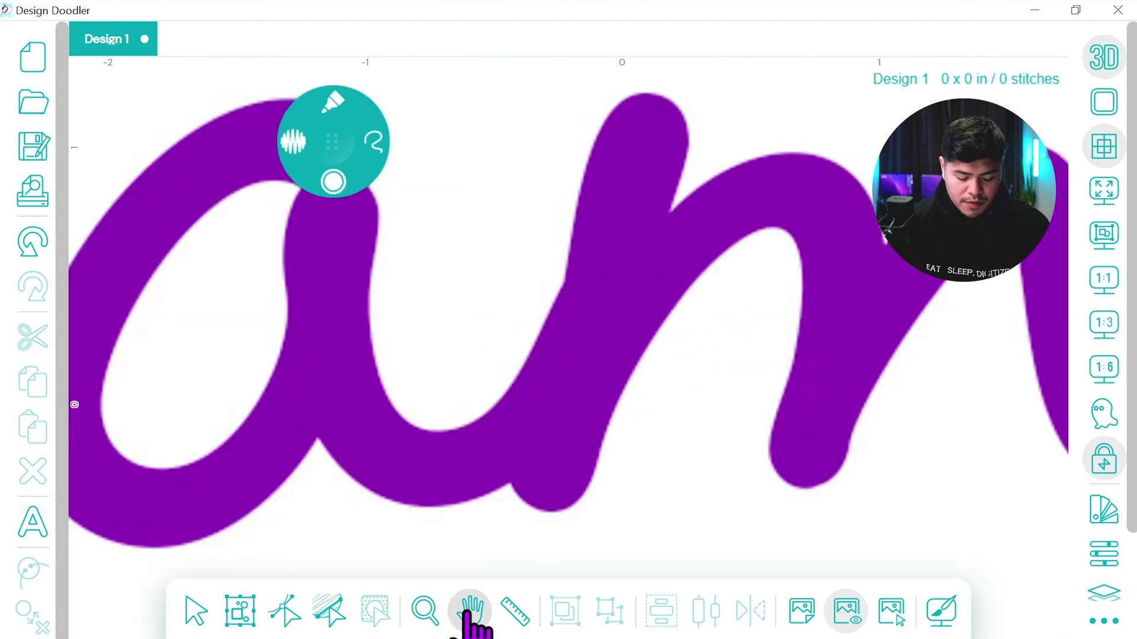
pyautogui.moveTo(454, 546); pyautogui.dragTo(803, 446)
pyautogui.moveTo(388, 357); pyautogui.dragTo(863, 368)
pyautogui.moveTo(543, 338); pyautogui.dragTo(831, 308)
pyautogui.click(336, 141)
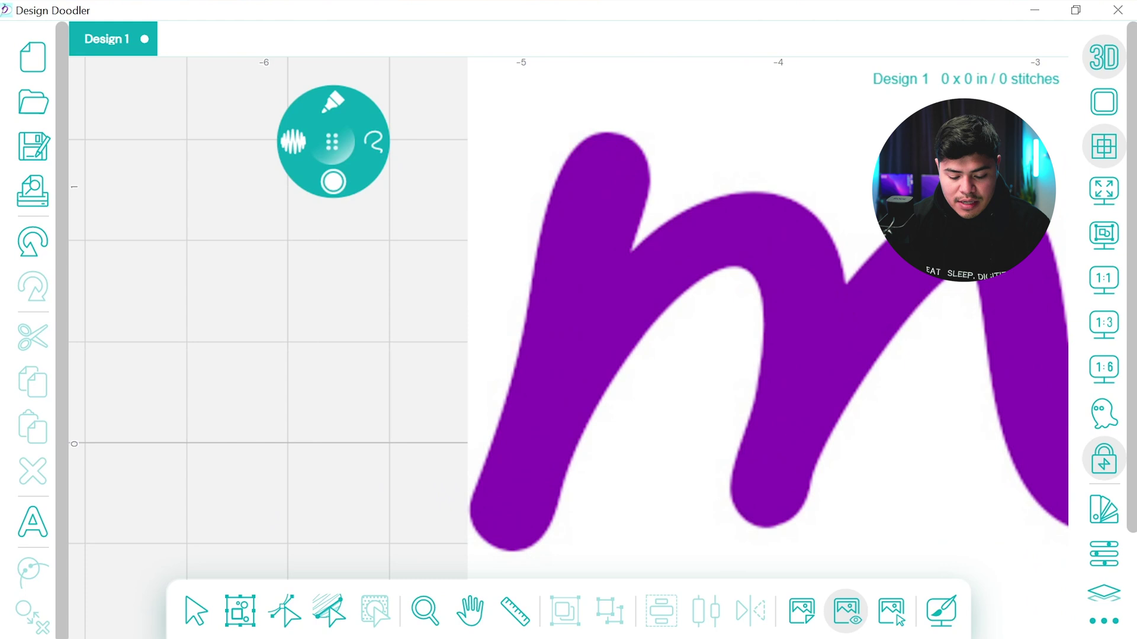
pyautogui.moveTo(607, 142); pyautogui.dragTo(554, 372)
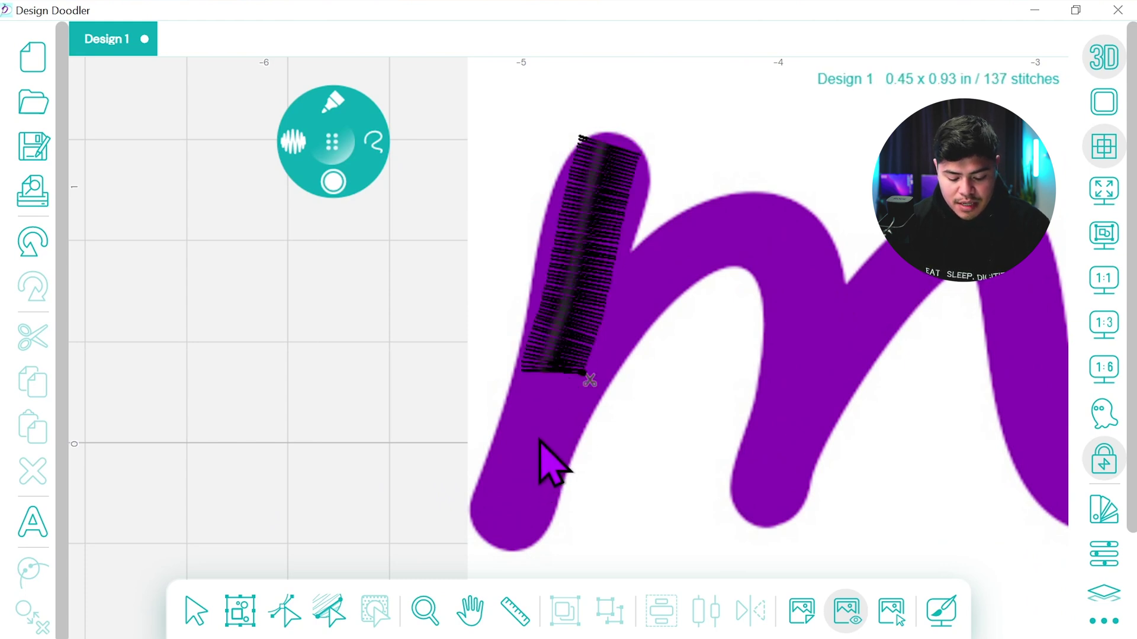
pyautogui.moveTo(499, 533)
pyautogui.mouseDown()
pyautogui.moveTo(594, 332)
pyautogui.moveTo(706, 237)
pyautogui.moveTo(771, 222)
pyautogui.moveTo(798, 249)
pyautogui.moveTo(804, 314)
pyautogui.moveTo(787, 385)
pyautogui.mouseUp()
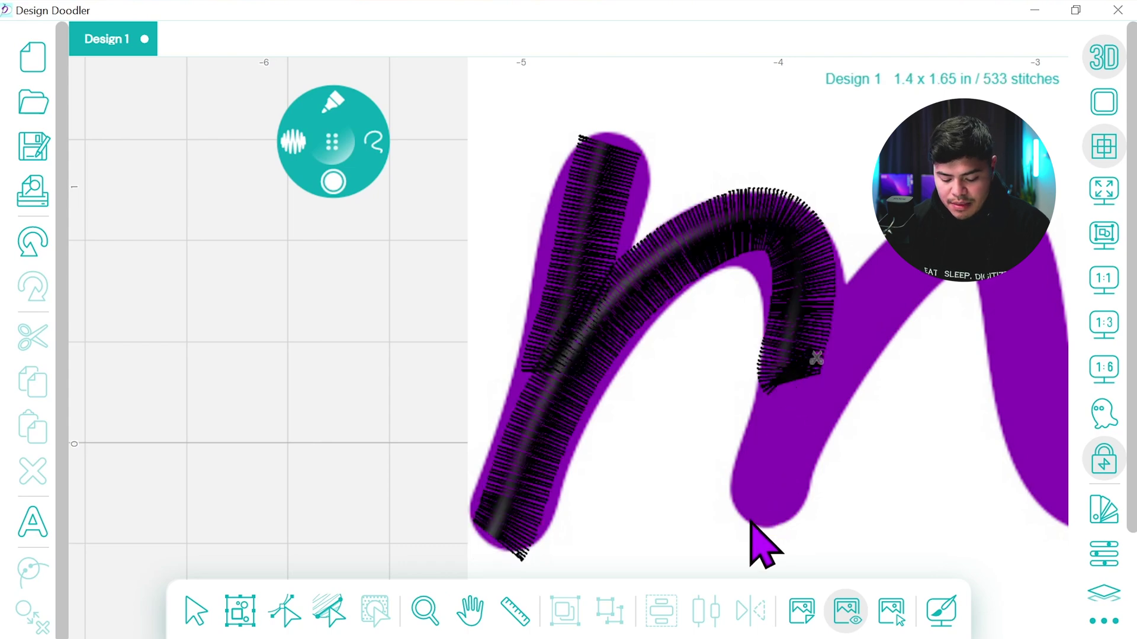
# - Trace the first m's second arch from its middle foot to the following a, undoing the first attempt and redrawing it
pyautogui.moveTo(751, 522)
pyautogui.mouseDown()
pyautogui.moveTo(813, 385)
pyautogui.moveTo(878, 307)
pyautogui.moveTo(1017, 266)
pyautogui.moveTo(1033, 440)
pyautogui.moveTo(1077, 482)
pyautogui.mouseUp()
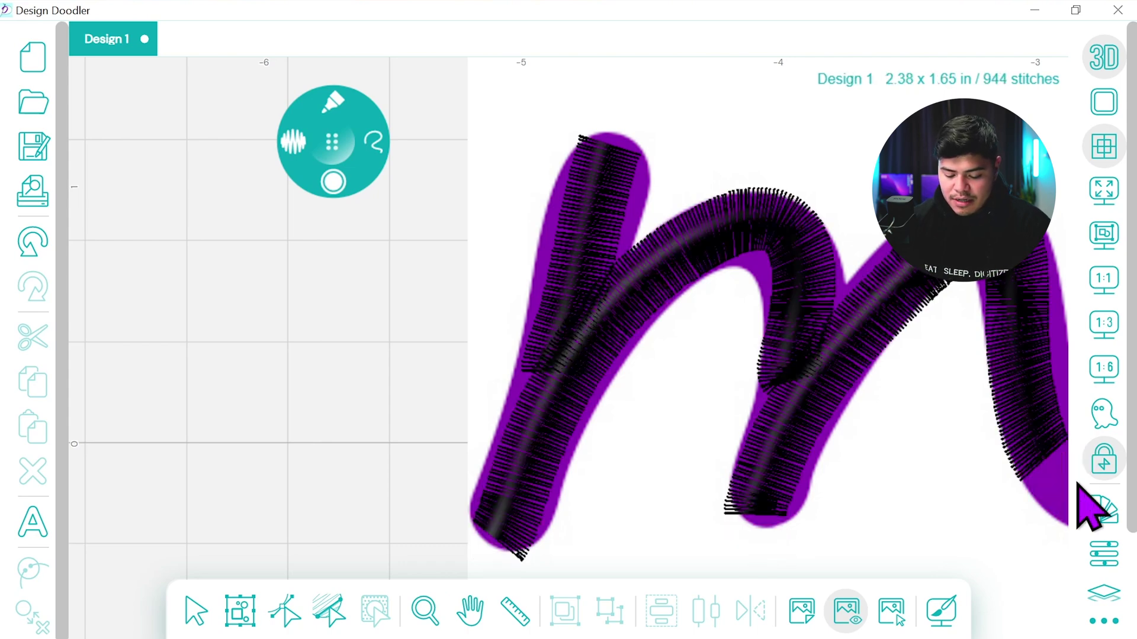
pyautogui.click(35, 252)
pyautogui.click(470, 610)
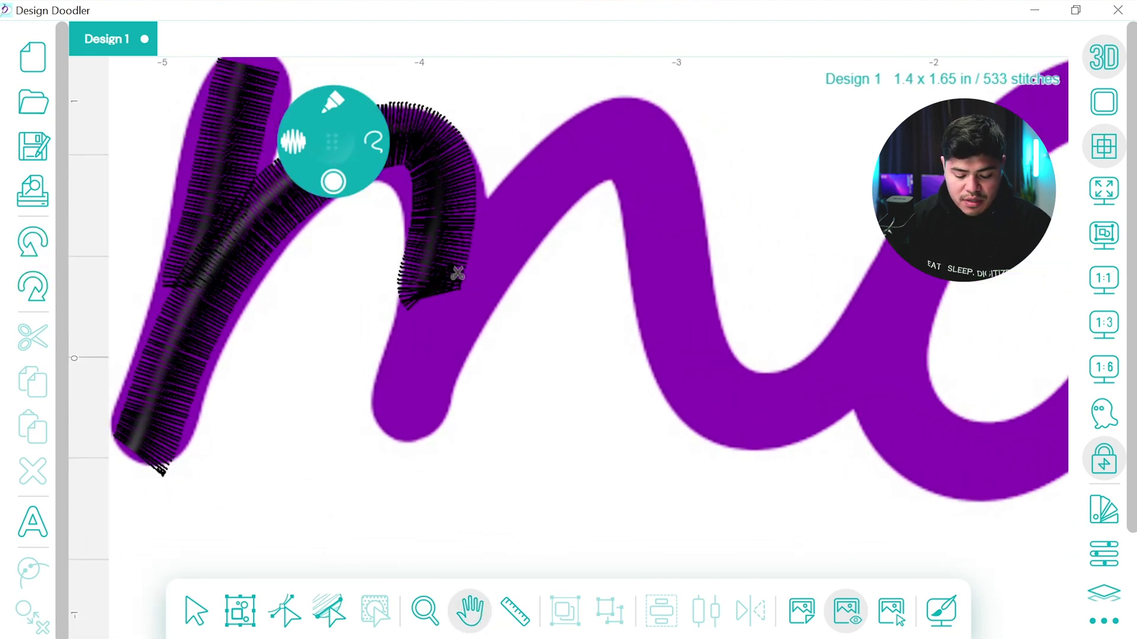
pyautogui.moveTo(432, 340); pyautogui.dragTo(413, 341)
pyautogui.click(331, 131)
pyautogui.moveTo(379, 431); pyautogui.dragTo(393, 383)
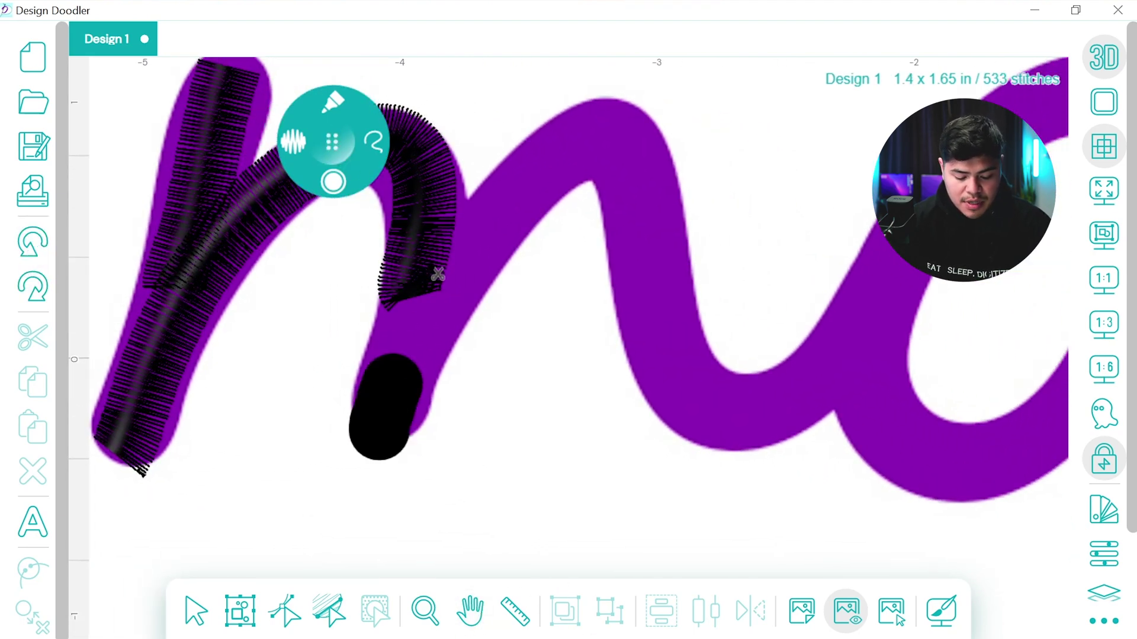
pyautogui.moveTo(438, 274)
pyautogui.mouseDown()
pyautogui.moveTo(610, 127)
pyautogui.moveTo(622, 234)
pyautogui.moveTo(657, 356)
pyautogui.moveTo(745, 409)
pyautogui.moveTo(846, 343)
pyautogui.mouseUp()
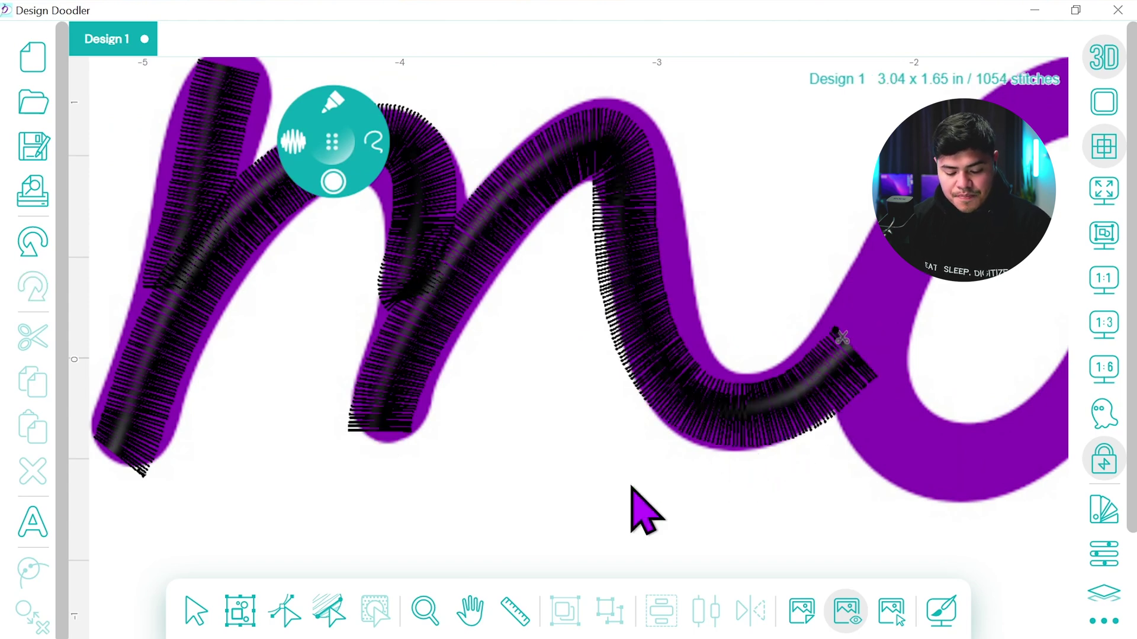
pyautogui.press('Escape')
# - Select all the strokes of the first m and change their thread color to red
pyautogui.moveTo(801, 527); pyautogui.dragTo(133, 142)
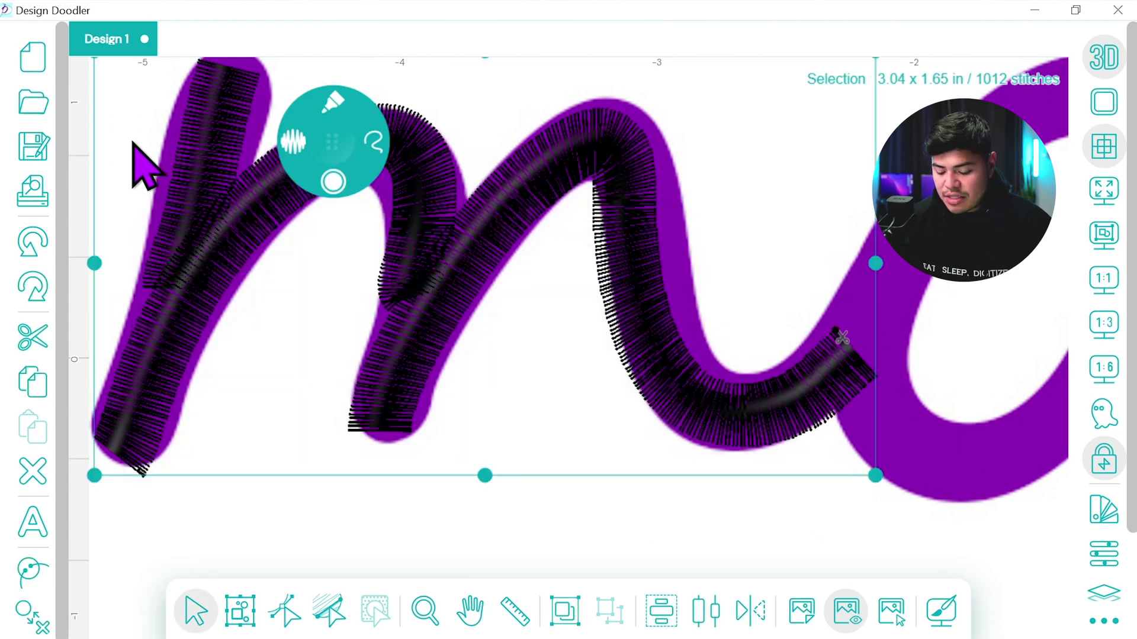
pyautogui.click(1104, 510)
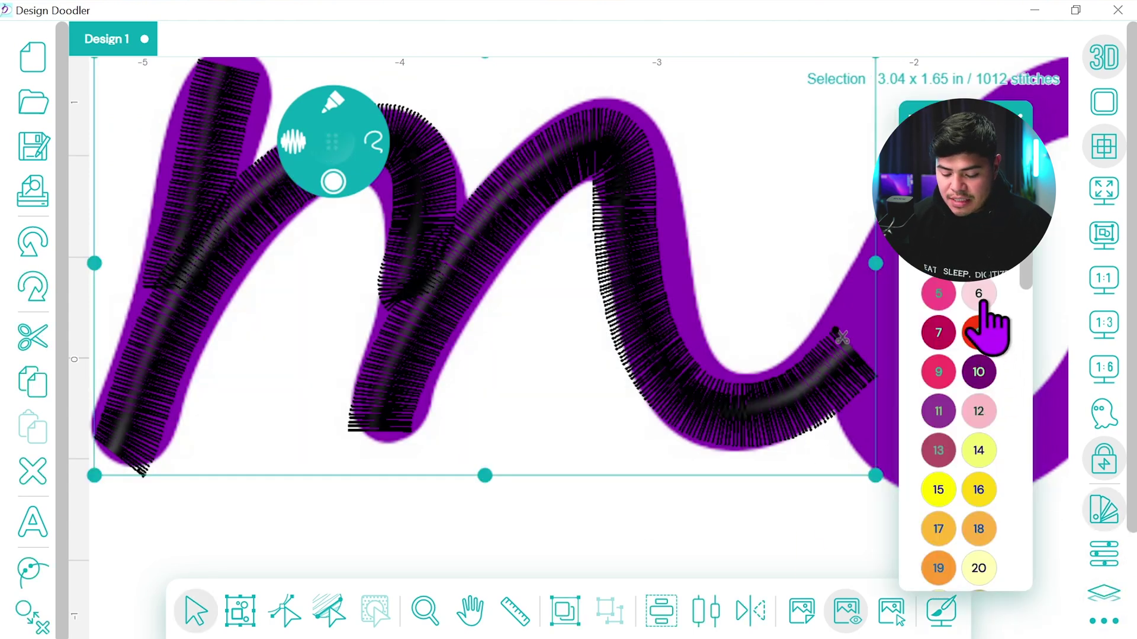
pyautogui.click(978, 332)
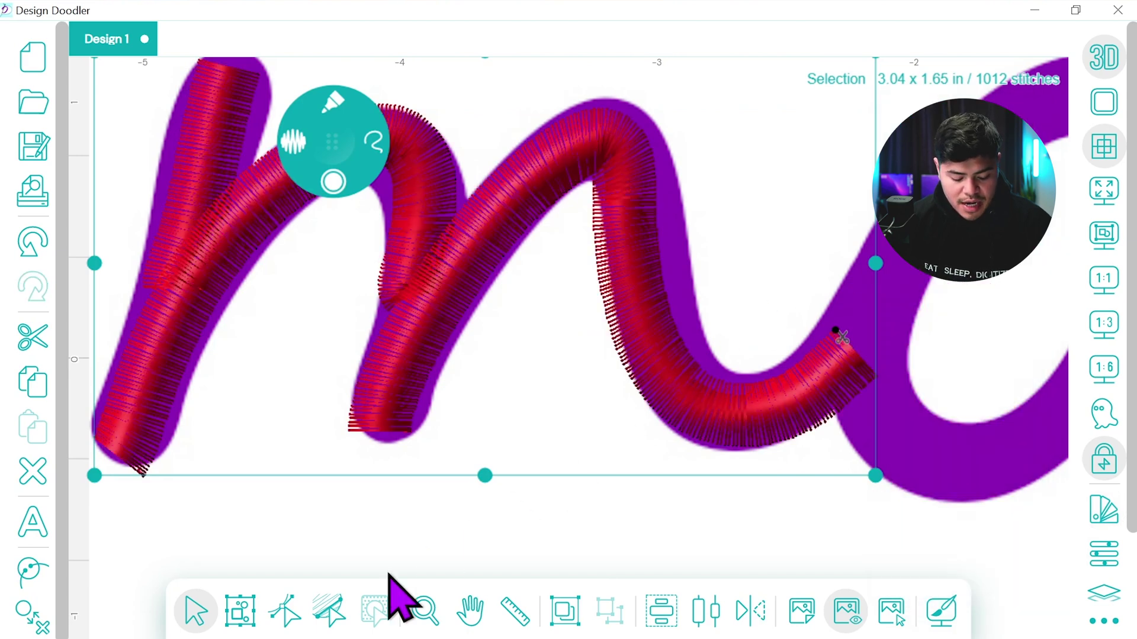
# - Adjust the second arch's path nodes at its peak, downstroke and lower bend to center the stitching over the purple letter
pyautogui.click(285, 611)
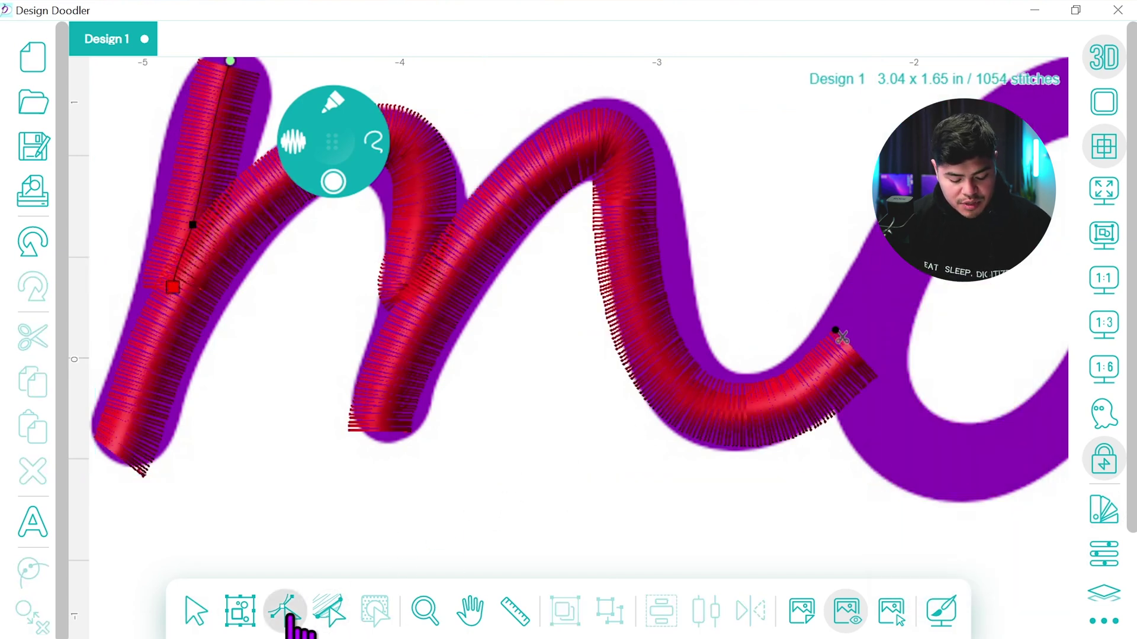
pyautogui.click(842, 338)
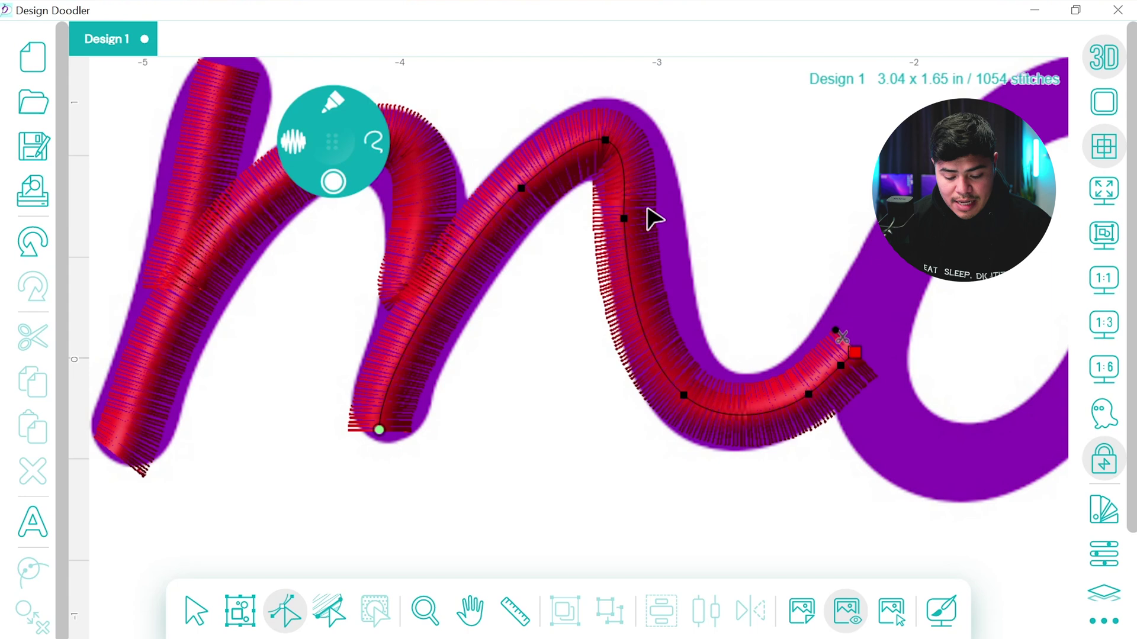
pyautogui.moveTo(624, 218)
pyautogui.mouseDown()
pyautogui.moveTo(631, 227)
pyautogui.moveTo(646, 214)
pyautogui.mouseUp()
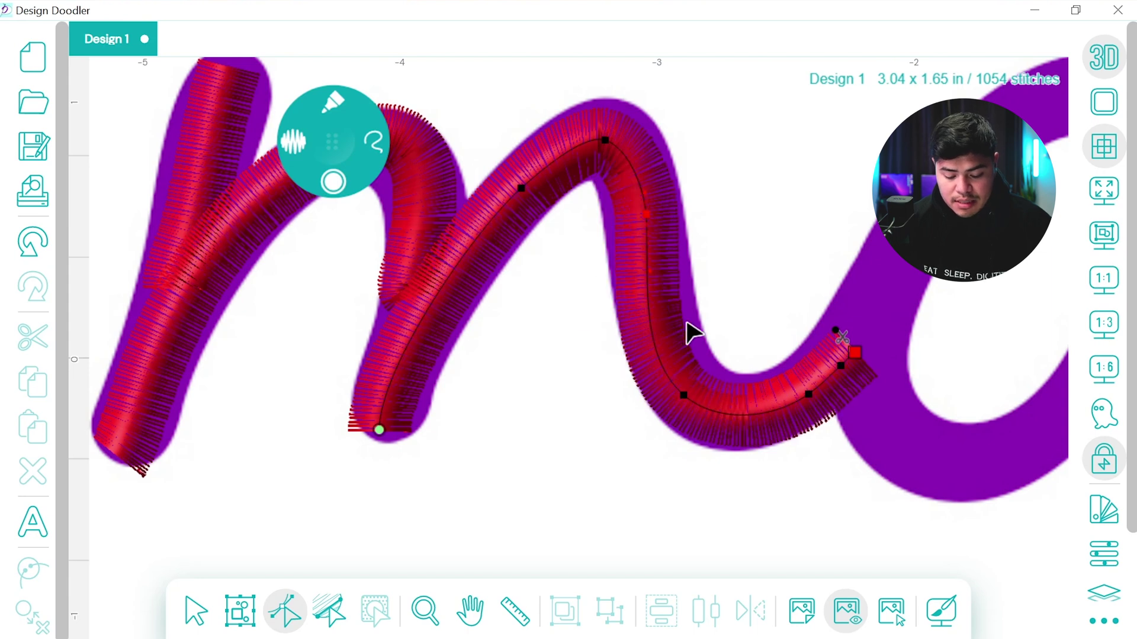
pyautogui.moveTo(684, 395); pyautogui.dragTo(701, 397)
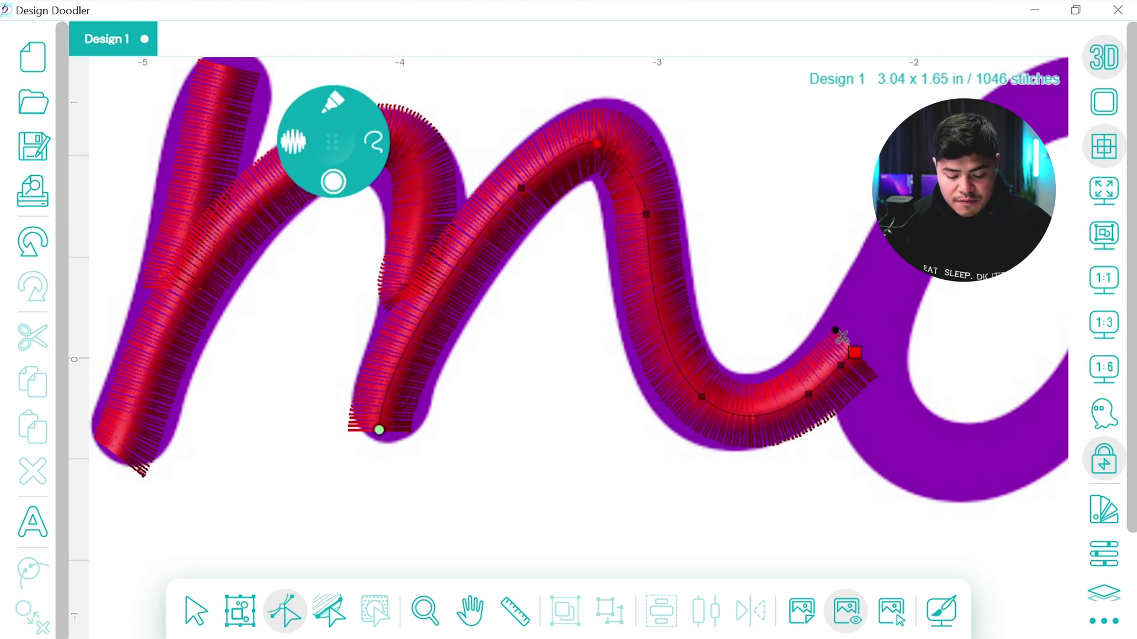
pyautogui.moveTo(622, 152); pyautogui.dragTo(612, 134)
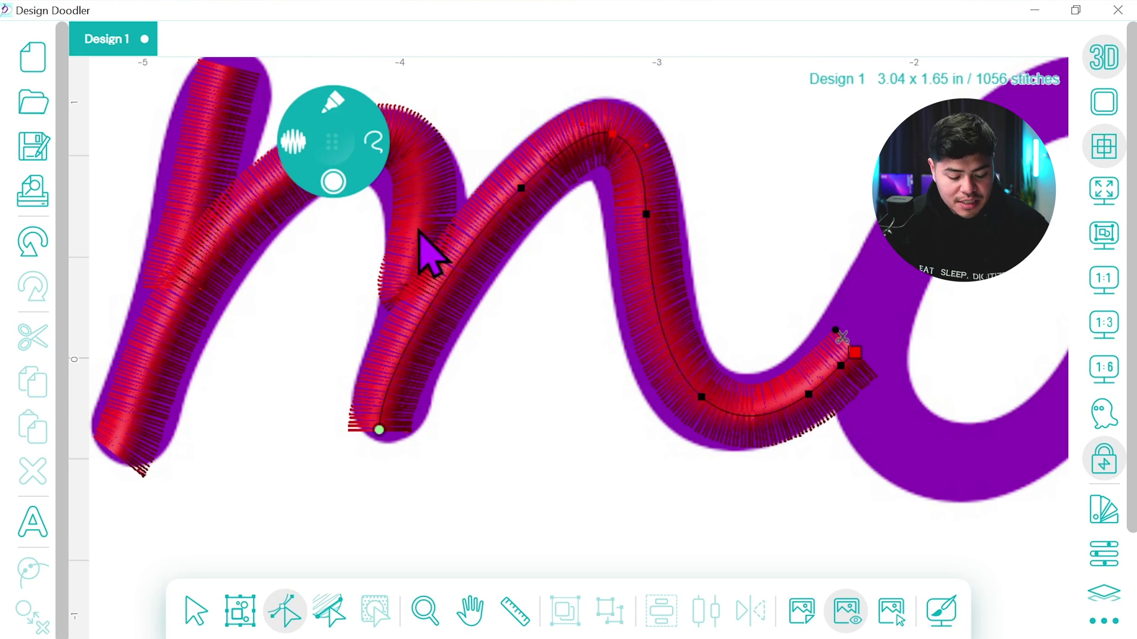
# - Nudge a node on the first arch's downstroke and extend the stroke's end down into the m's middle foot
pyautogui.click(255, 224)
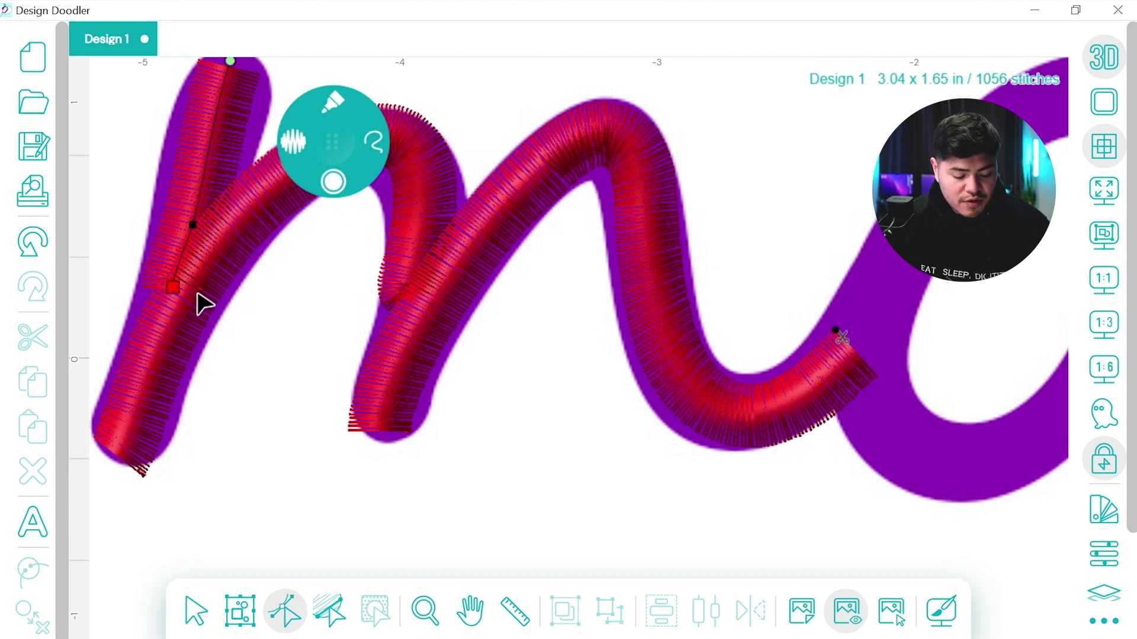
pyautogui.click(128, 440)
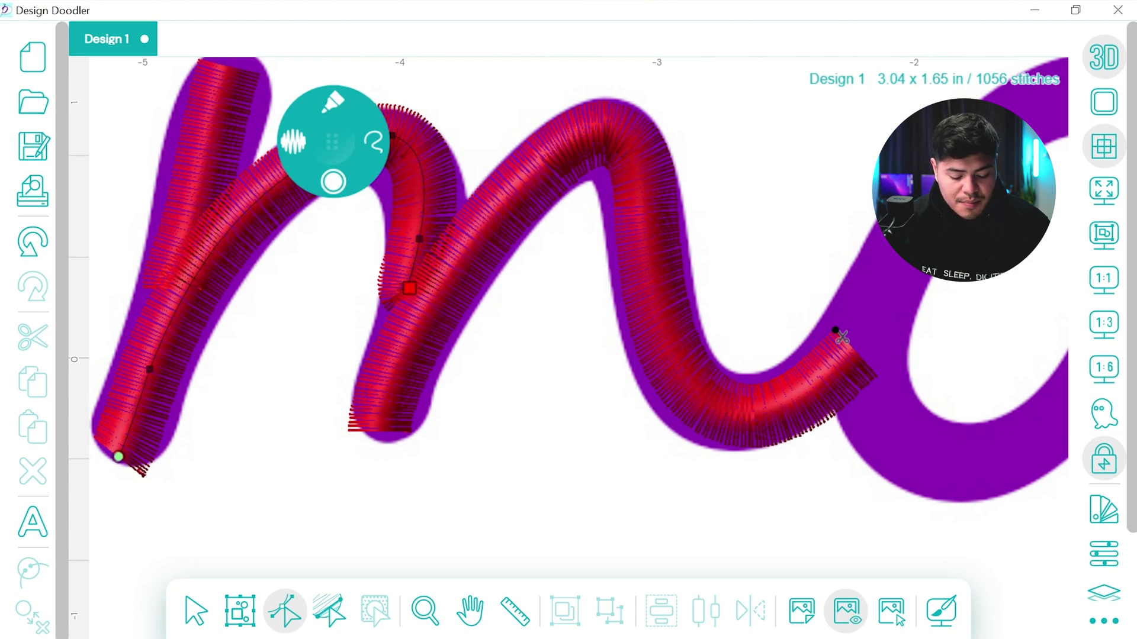
pyautogui.moveTo(426, 232); pyautogui.dragTo(426, 230)
pyautogui.moveTo(409, 288)
pyautogui.mouseDown()
pyautogui.moveTo(414, 269)
pyautogui.moveTo(410, 342)
pyautogui.mouseUp()
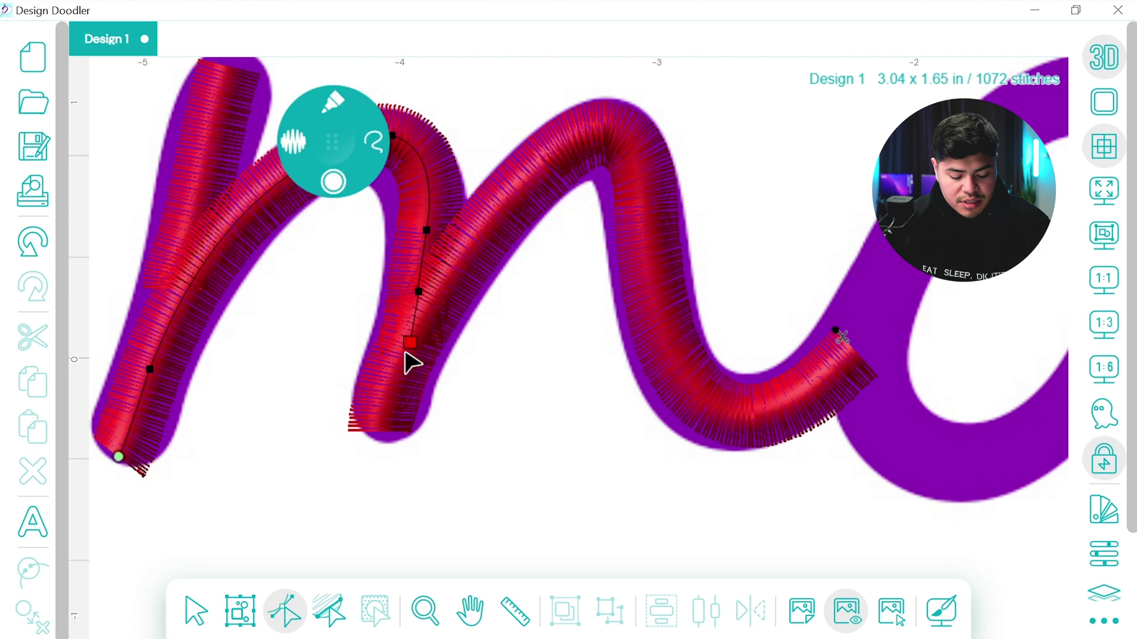
# - Extend the lower end of the upper-stem stroke further down into the first arch's stitching
pyautogui.click(482, 243)
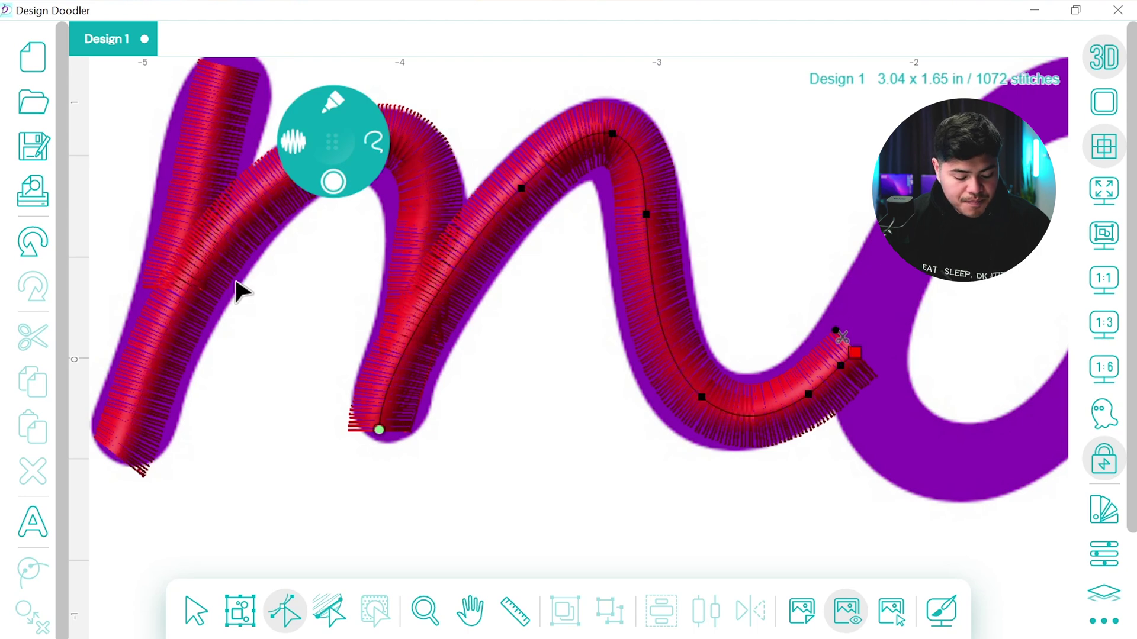
pyautogui.click(201, 196)
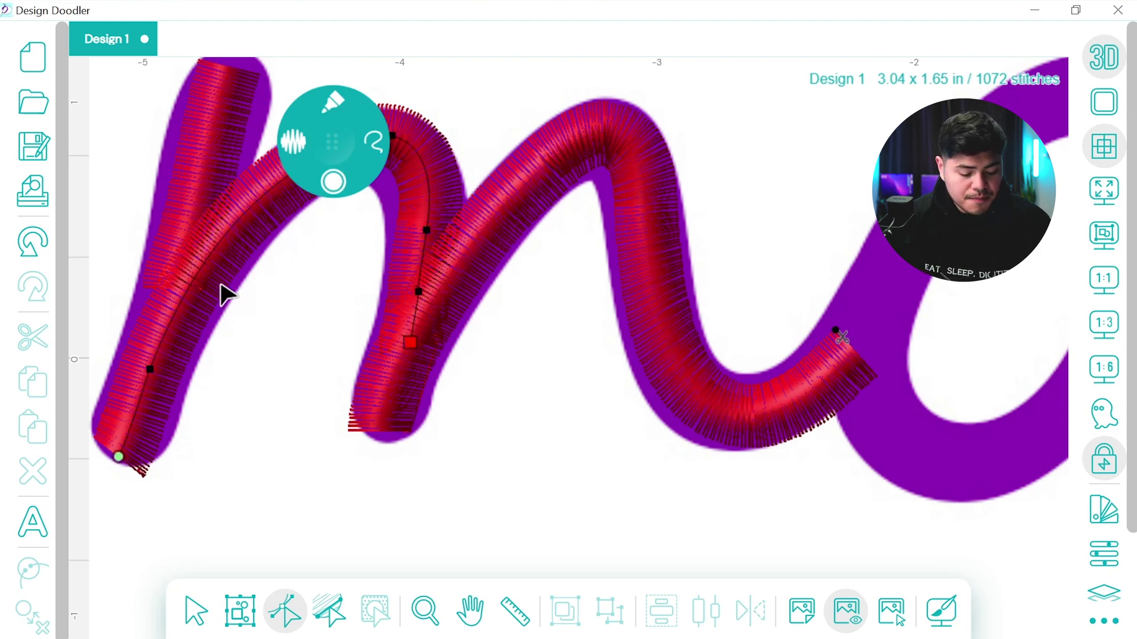
pyautogui.click(204, 175)
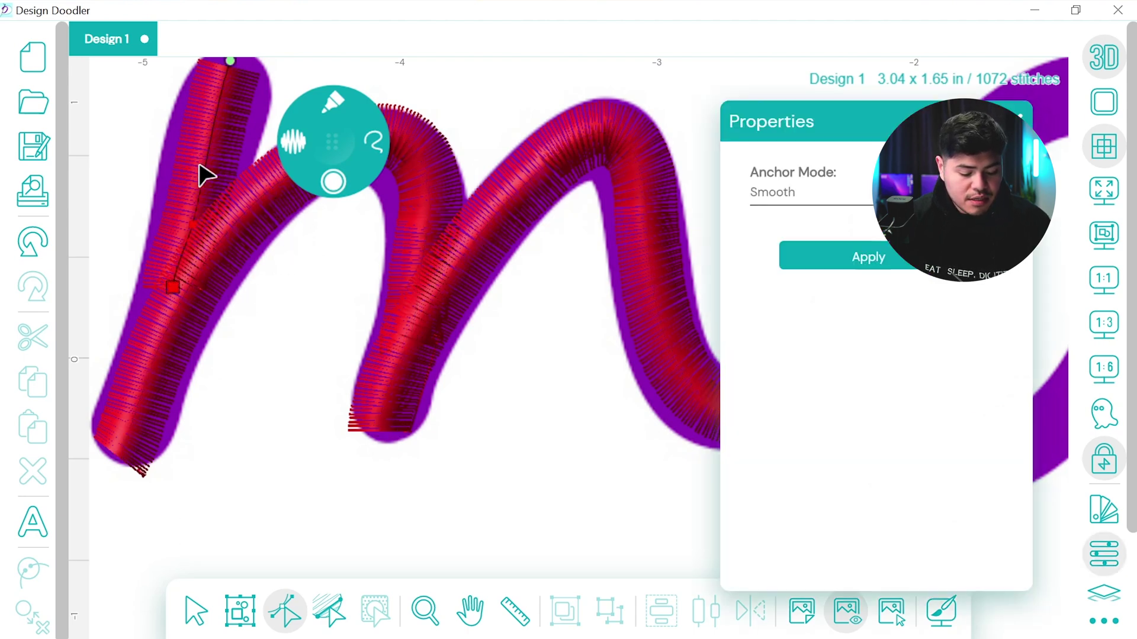
pyautogui.moveTo(172, 287); pyautogui.dragTo(163, 324)
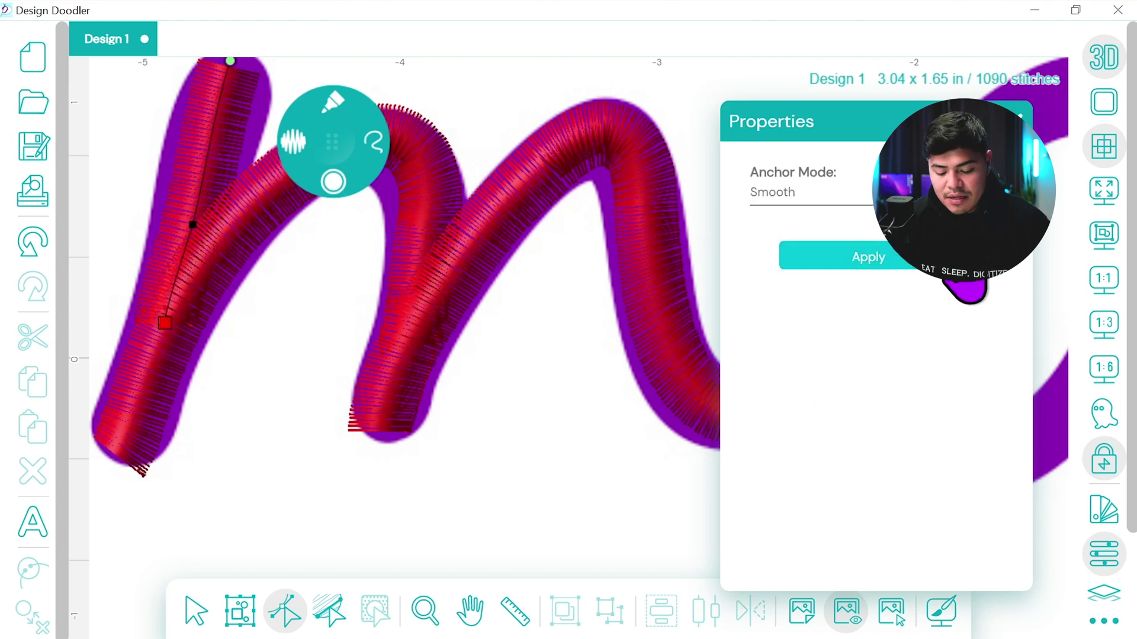
pyautogui.click(1013, 121)
# - Lower the node at the peak of the first m's first arch and shift the stroke's end further into the middle foot
pyautogui.click(427, 183)
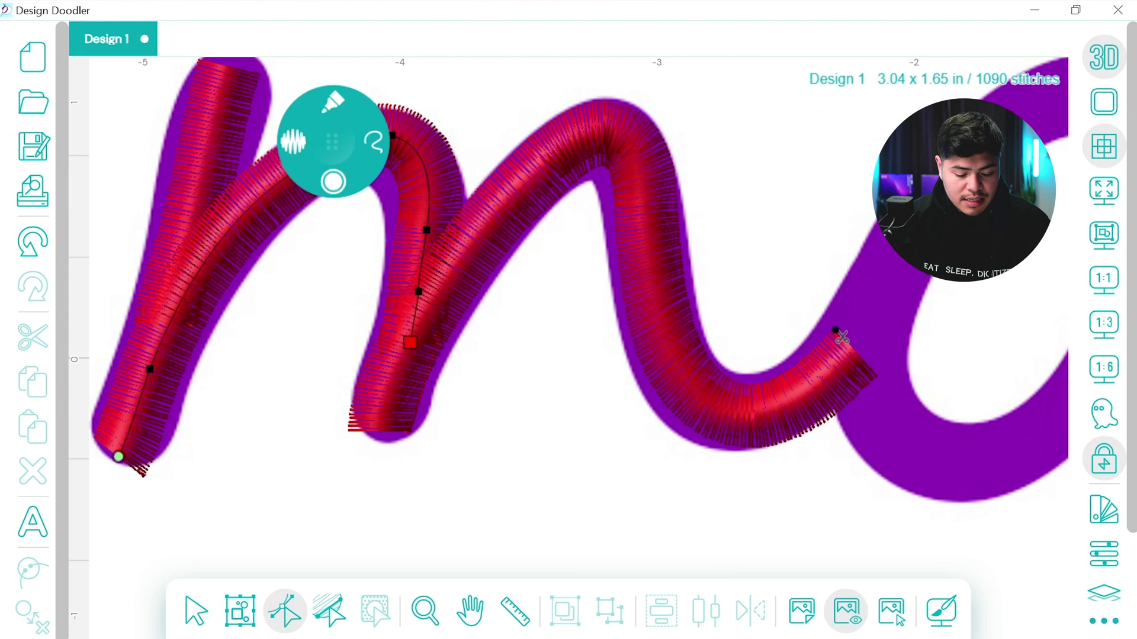
pyautogui.moveTo(345, 140); pyautogui.dragTo(243, 206)
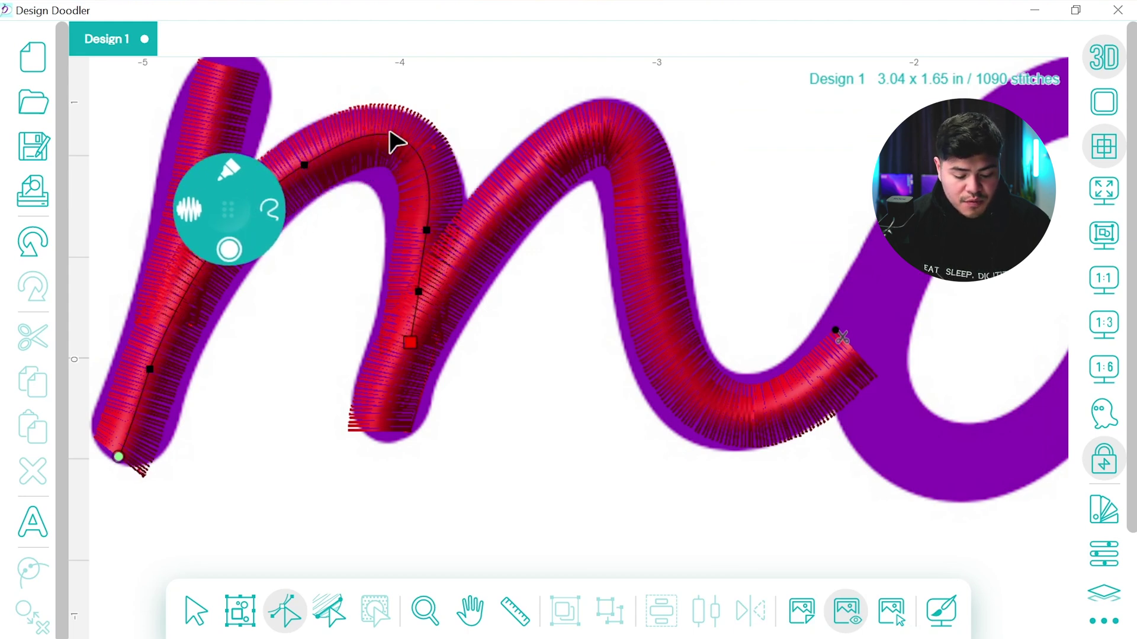
pyautogui.moveTo(392, 136)
pyautogui.mouseDown()
pyautogui.moveTo(376, 146)
pyautogui.moveTo(384, 140)
pyautogui.mouseUp()
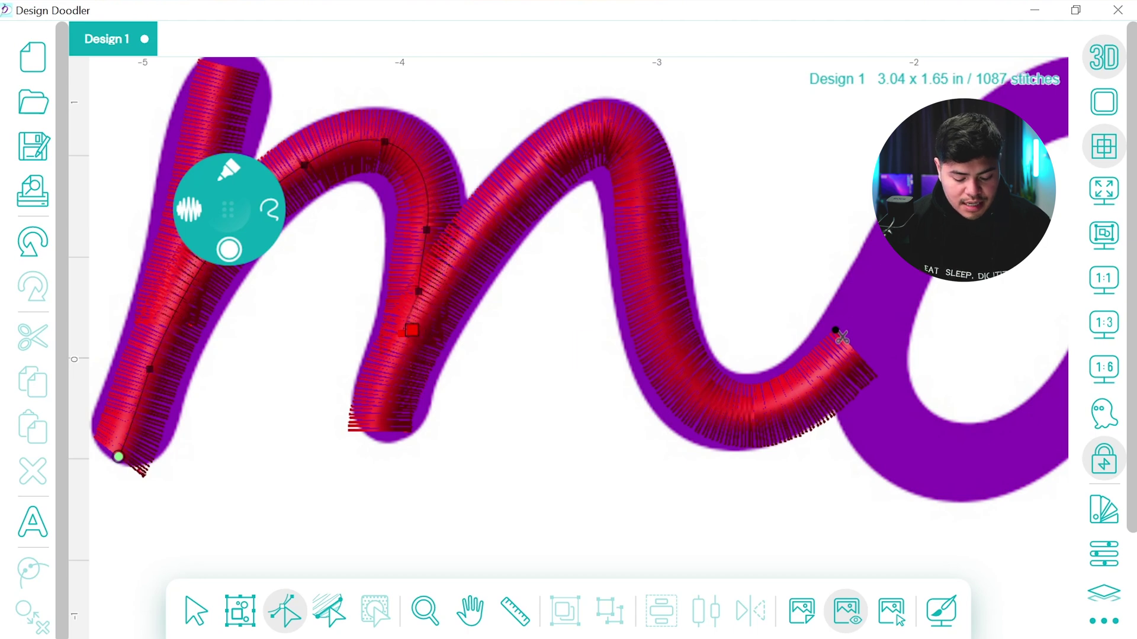
pyautogui.moveTo(411, 330); pyautogui.dragTo(400, 335)
# - Trace the first a with two satin brush strokes, one around its bowl and one down its stem into the exit curve
pyautogui.press('h')
pyautogui.moveTo(775, 175); pyautogui.dragTo(279, 197)
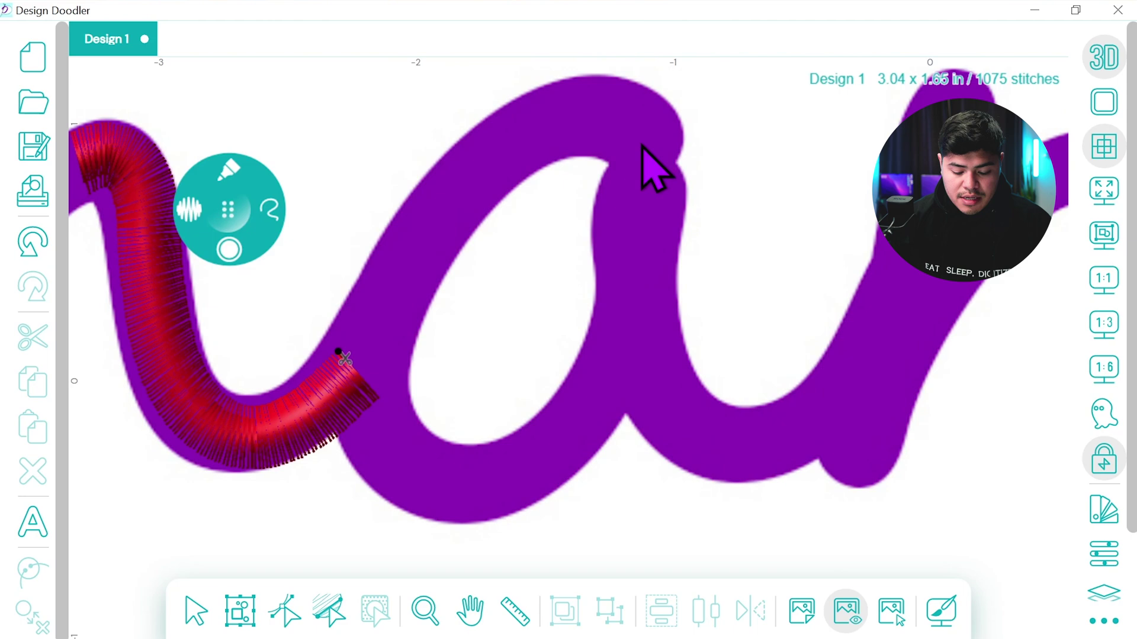
pyautogui.moveTo(651, 155)
pyautogui.mouseDown()
pyautogui.moveTo(606, 121)
pyautogui.moveTo(536, 127)
pyautogui.moveTo(469, 181)
pyautogui.moveTo(375, 299)
pyautogui.moveTo(364, 399)
pyautogui.moveTo(385, 452)
pyautogui.moveTo(420, 482)
pyautogui.moveTo(476, 483)
pyautogui.moveTo(534, 456)
pyautogui.moveTo(581, 408)
pyautogui.moveTo(622, 329)
pyautogui.mouseUp()
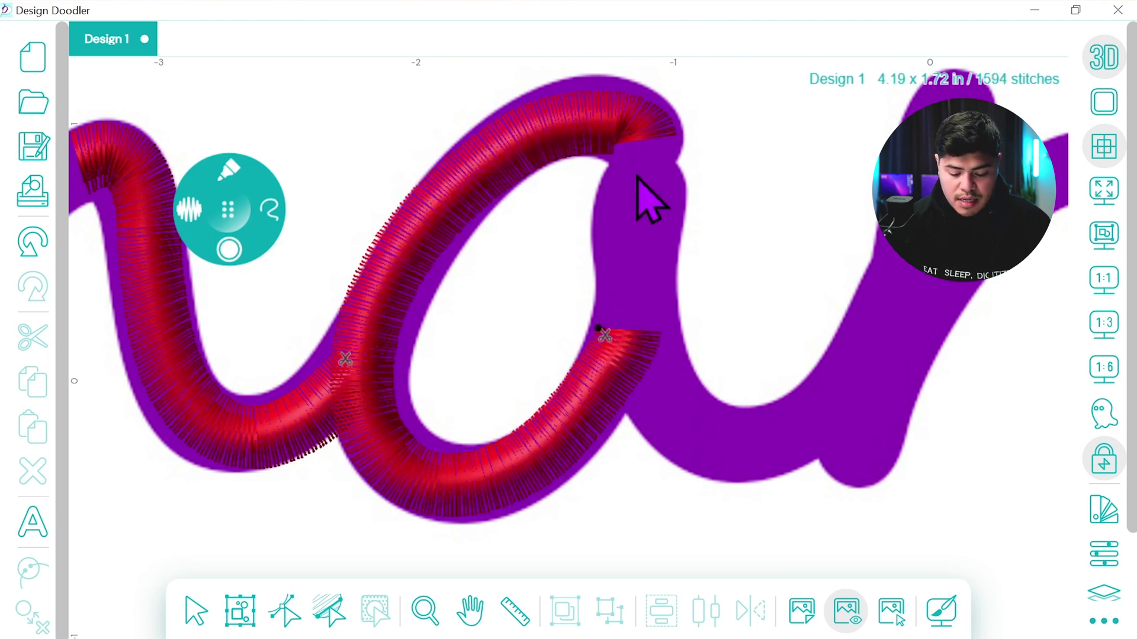
pyautogui.moveTo(640, 151)
pyautogui.mouseDown()
pyautogui.moveTo(633, 337)
pyautogui.moveTo(685, 444)
pyautogui.moveTo(806, 447)
pyautogui.moveTo(885, 381)
pyautogui.moveTo(892, 351)
pyautogui.mouseUp()
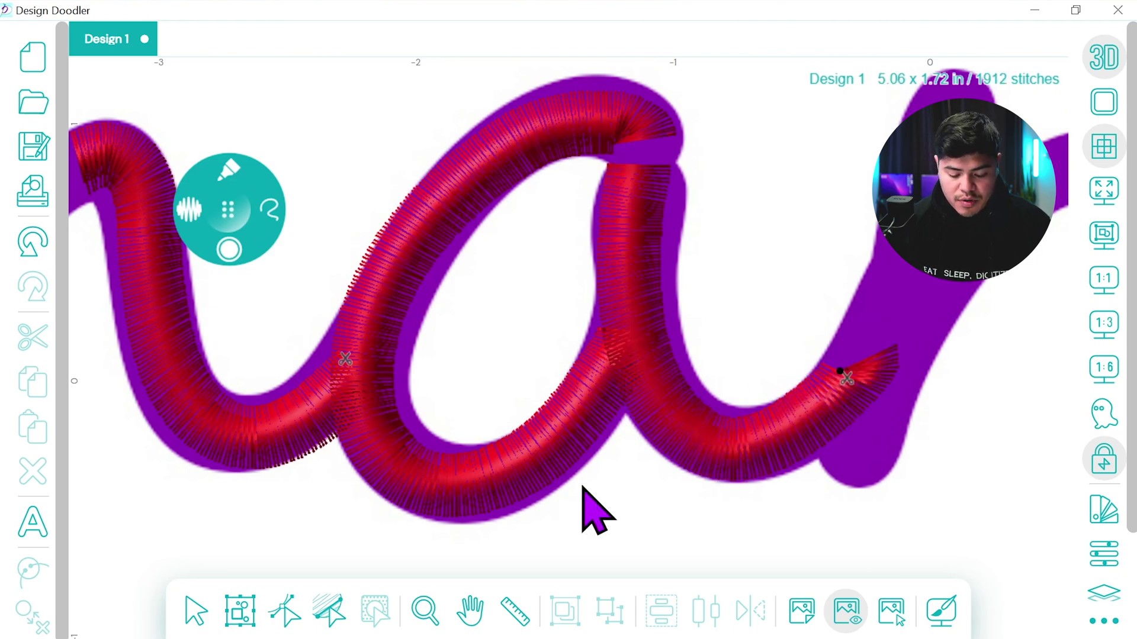
# - Adjust the a's bowl nodes at its tip, peak and upper side, and tuck the stroke's lower end into the stem stitching
pyautogui.click(285, 612)
pyautogui.click(605, 127)
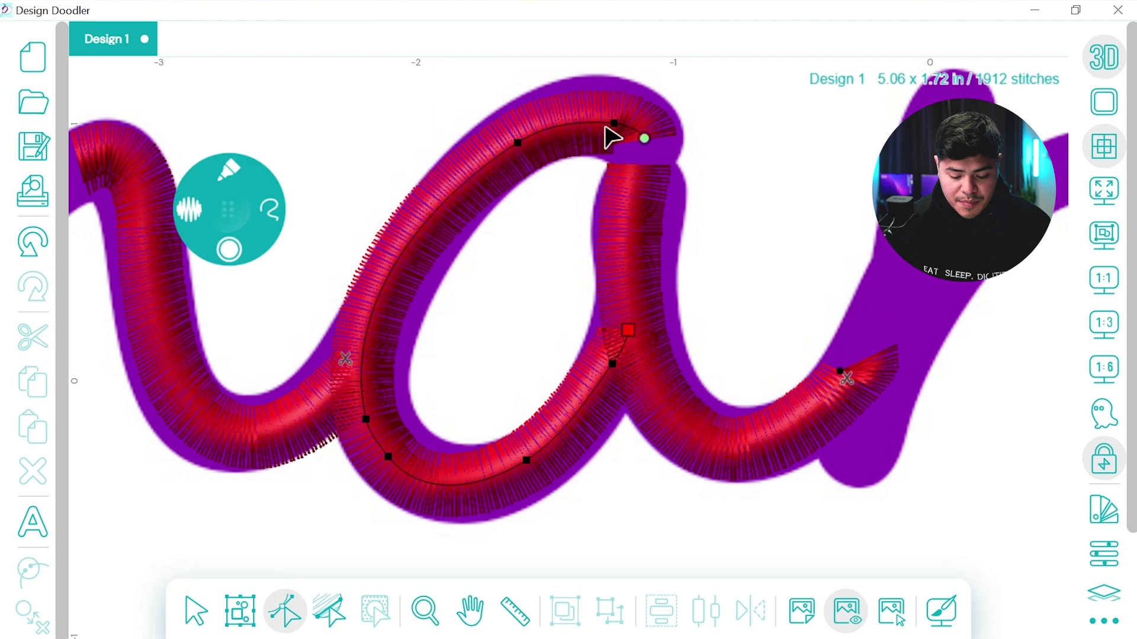
pyautogui.moveTo(644, 139); pyautogui.dragTo(607, 113)
pyautogui.moveTo(517, 143); pyautogui.dragTo(509, 141)
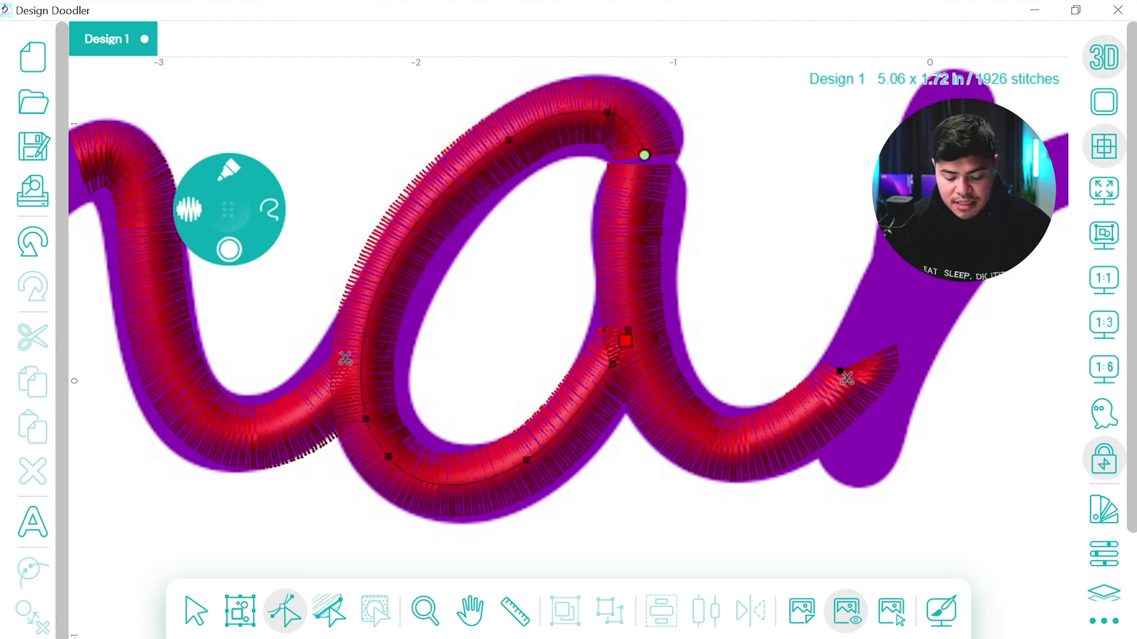
pyautogui.moveTo(621, 351); pyautogui.dragTo(635, 331)
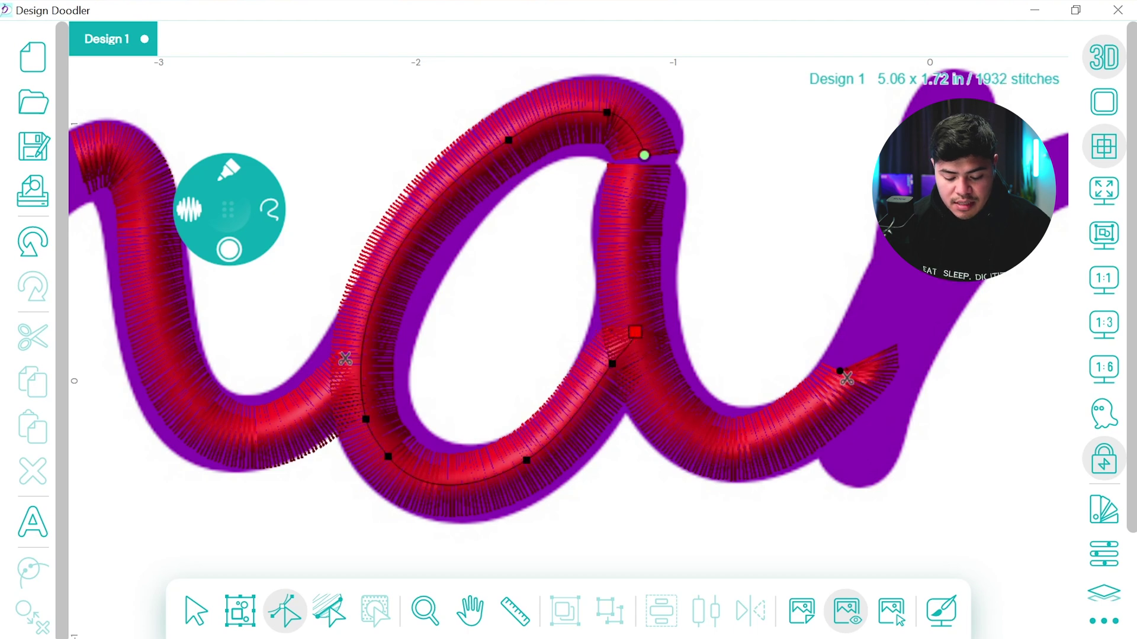
# - Extend the end of the a's exit stroke up into the lower part of the second m's stem
pyautogui.click(817, 400)
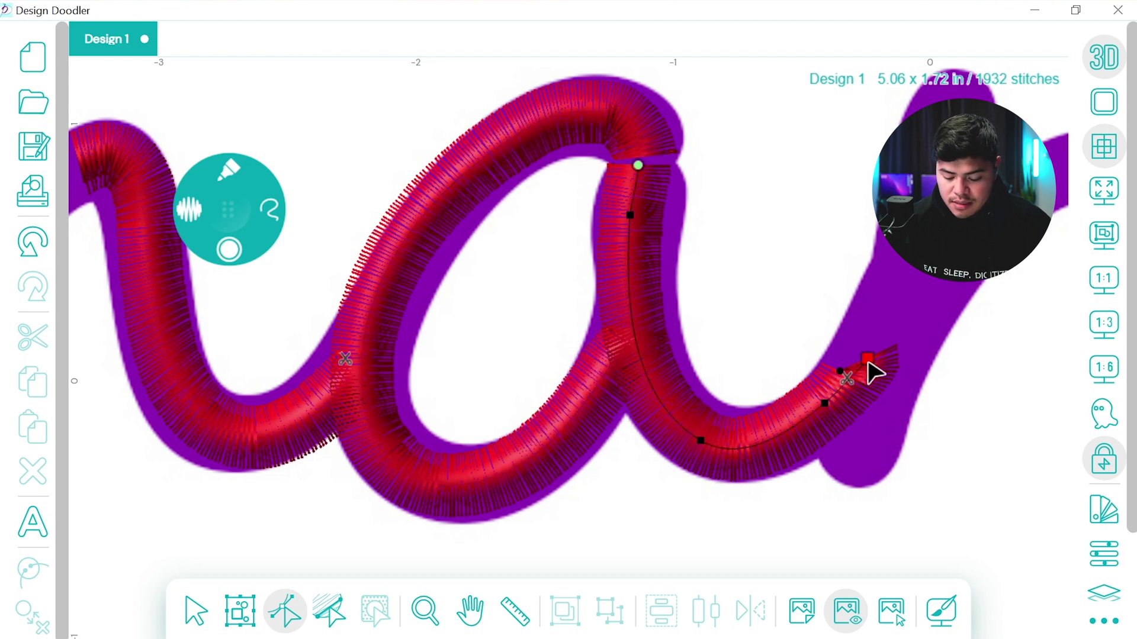
pyautogui.moveTo(868, 363); pyautogui.dragTo(868, 358)
pyautogui.moveTo(816, 410); pyautogui.dragTo(882, 304)
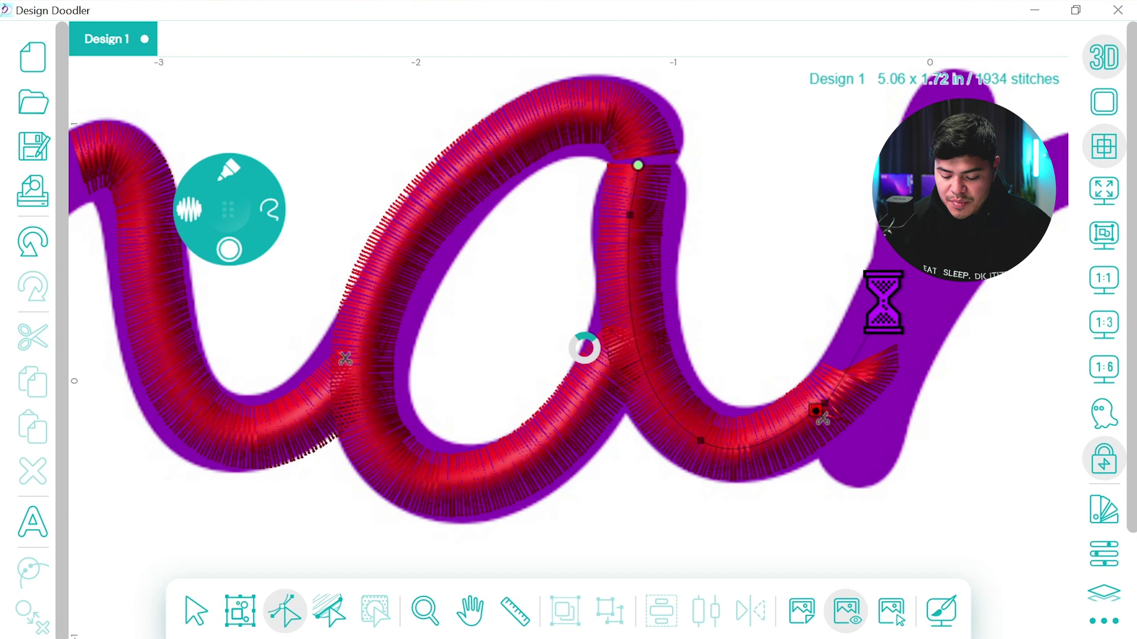
pyautogui.click(858, 319)
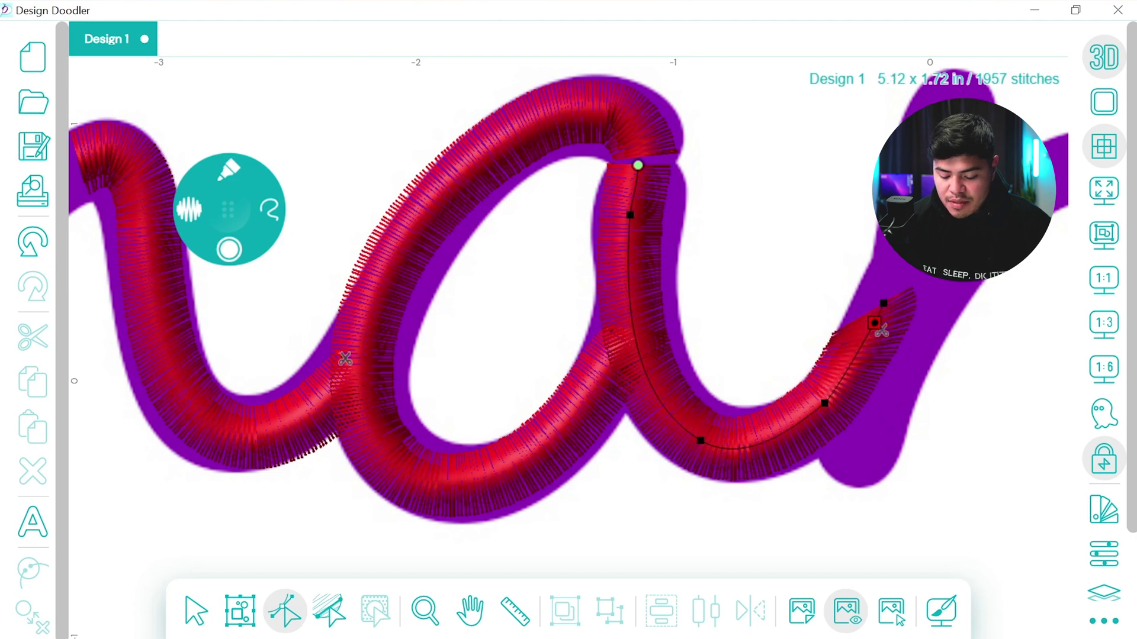
pyautogui.click(893, 291)
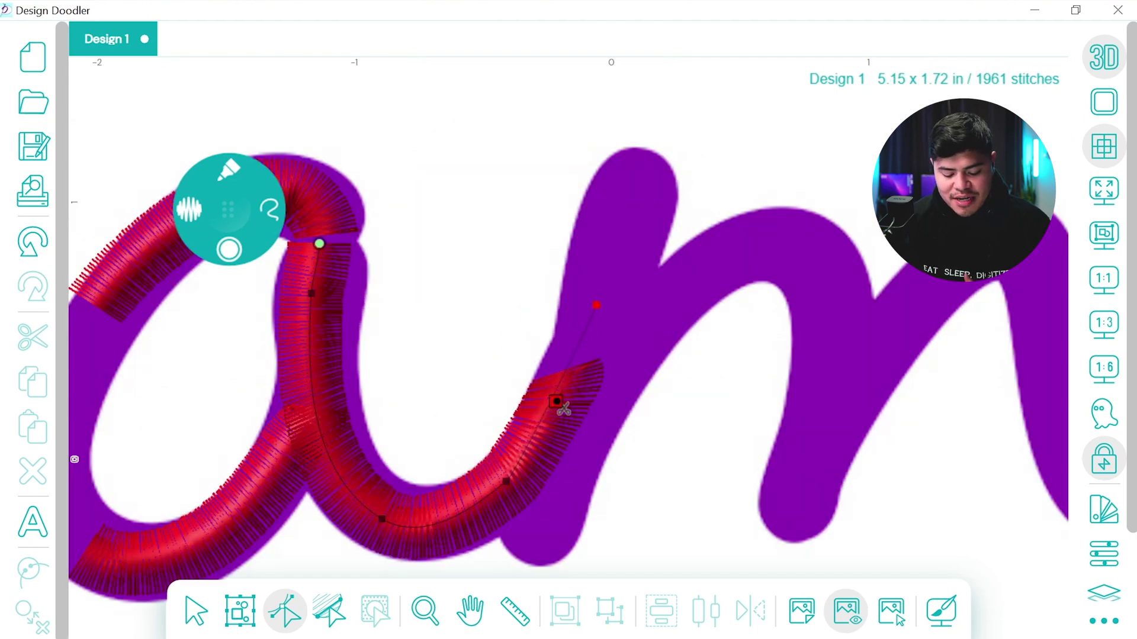
pyautogui.click(596, 305)
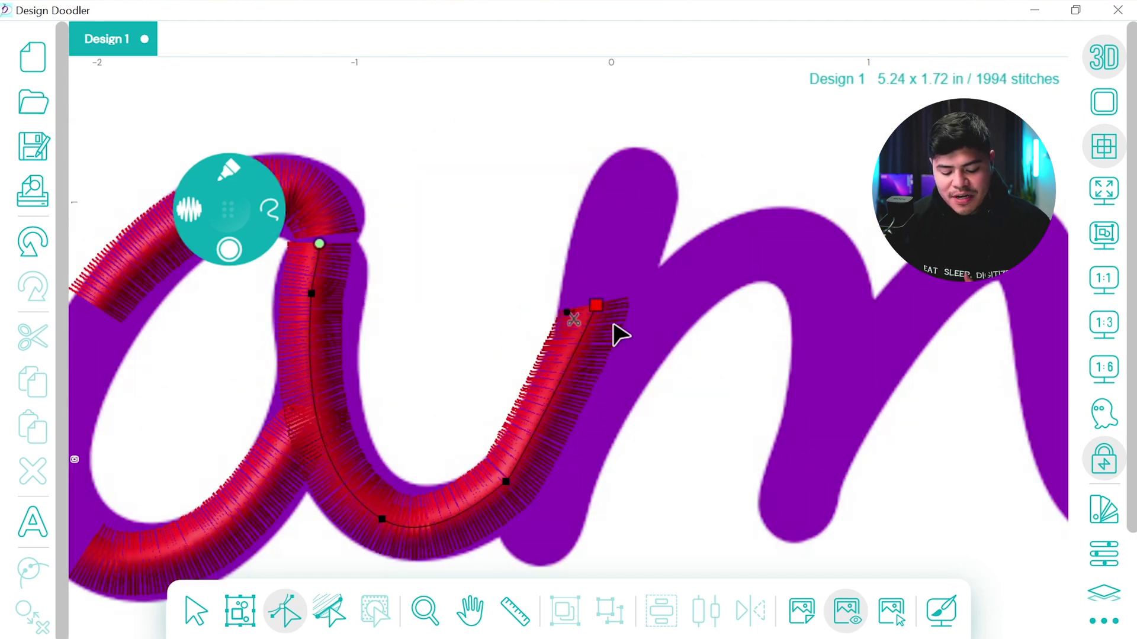
pyautogui.click(232, 207)
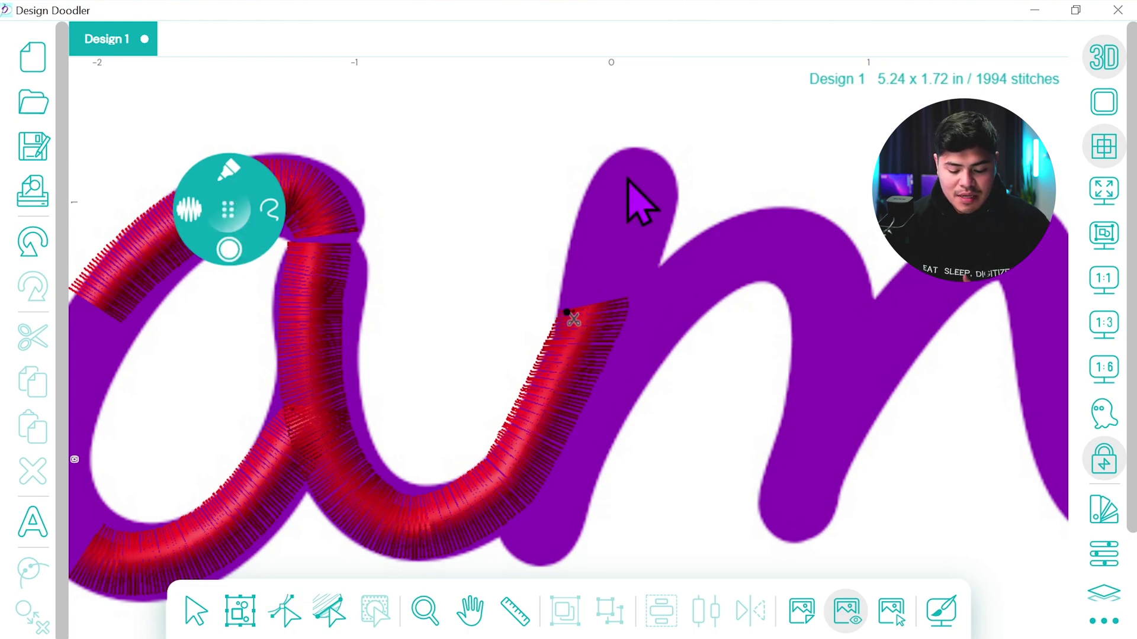
pyautogui.moveTo(635, 155)
pyautogui.mouseDown()
pyautogui.moveTo(626, 273)
pyautogui.moveTo(583, 335)
pyautogui.mouseUp()
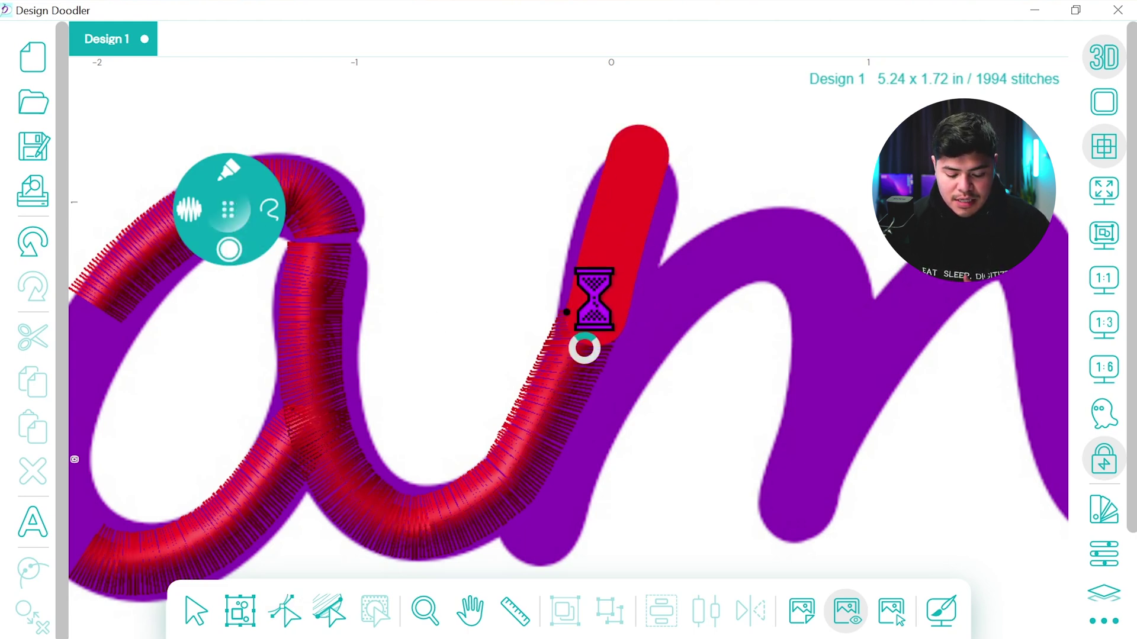
pyautogui.click(32, 241)
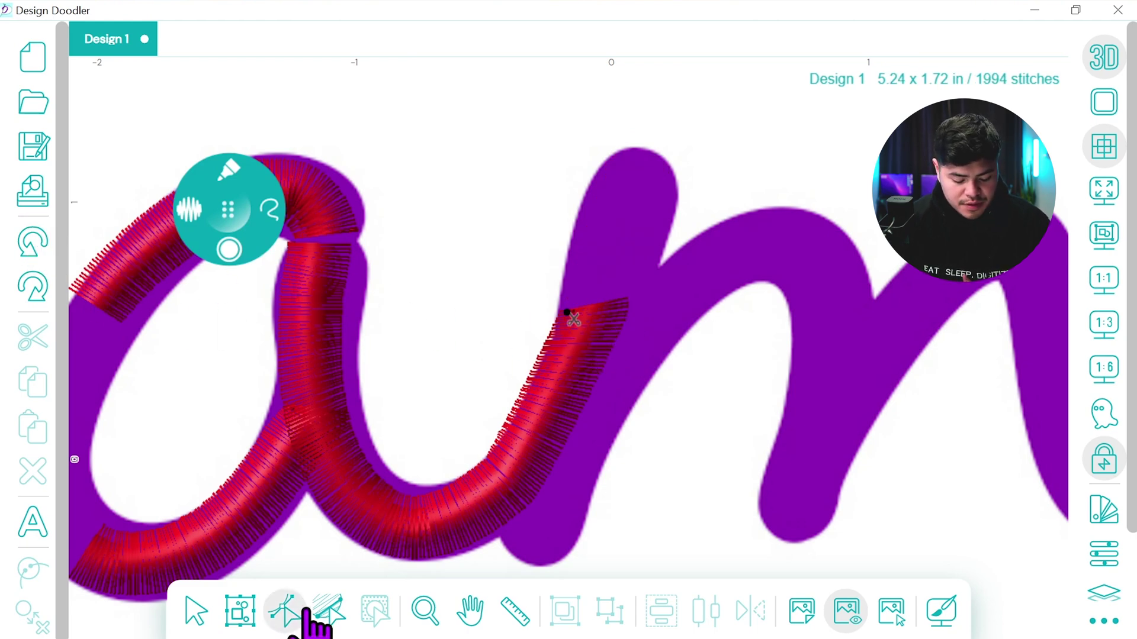
# - Extend the a's exit stroke along the second m's stem up to its top
pyautogui.click(284, 610)
pyautogui.click(578, 355)
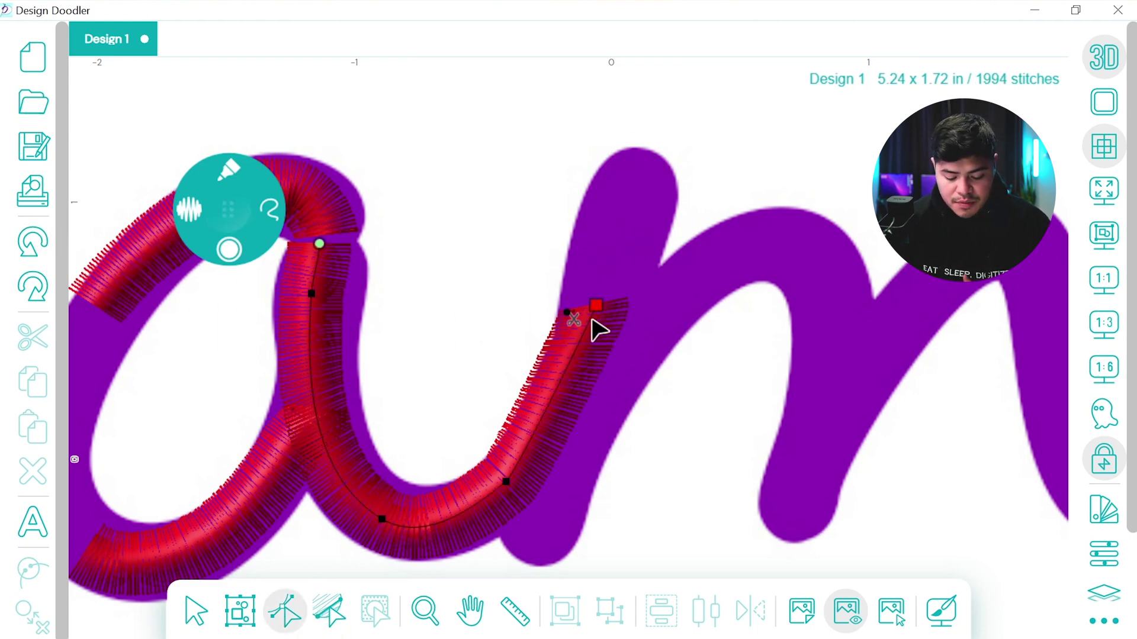
pyautogui.click(579, 342)
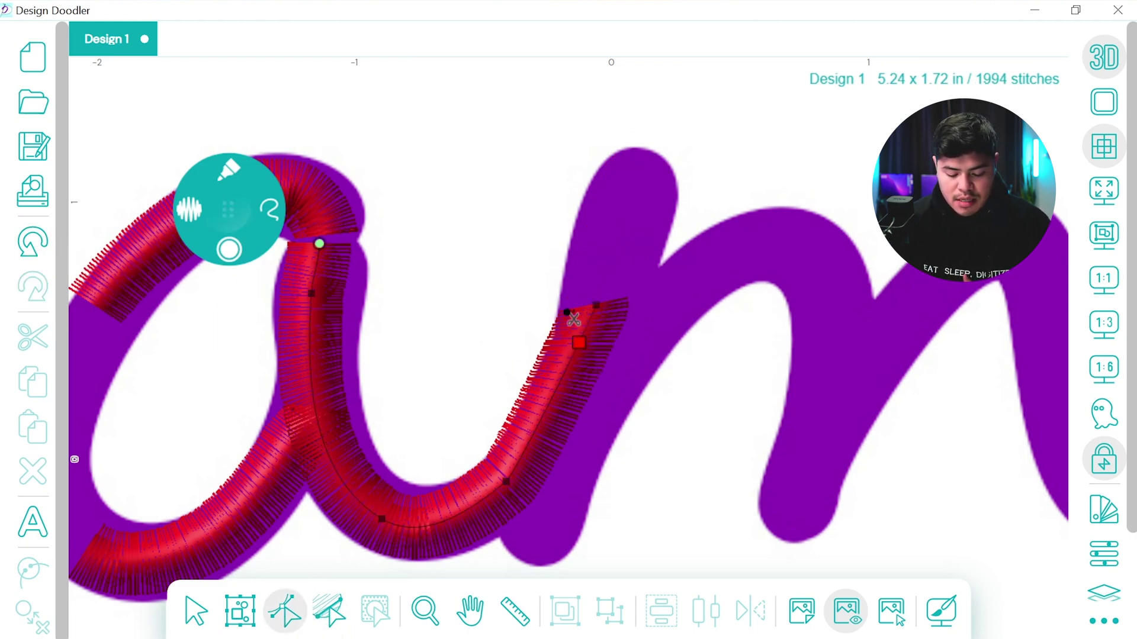
pyautogui.moveTo(641, 174); pyautogui.dragTo(642, 164)
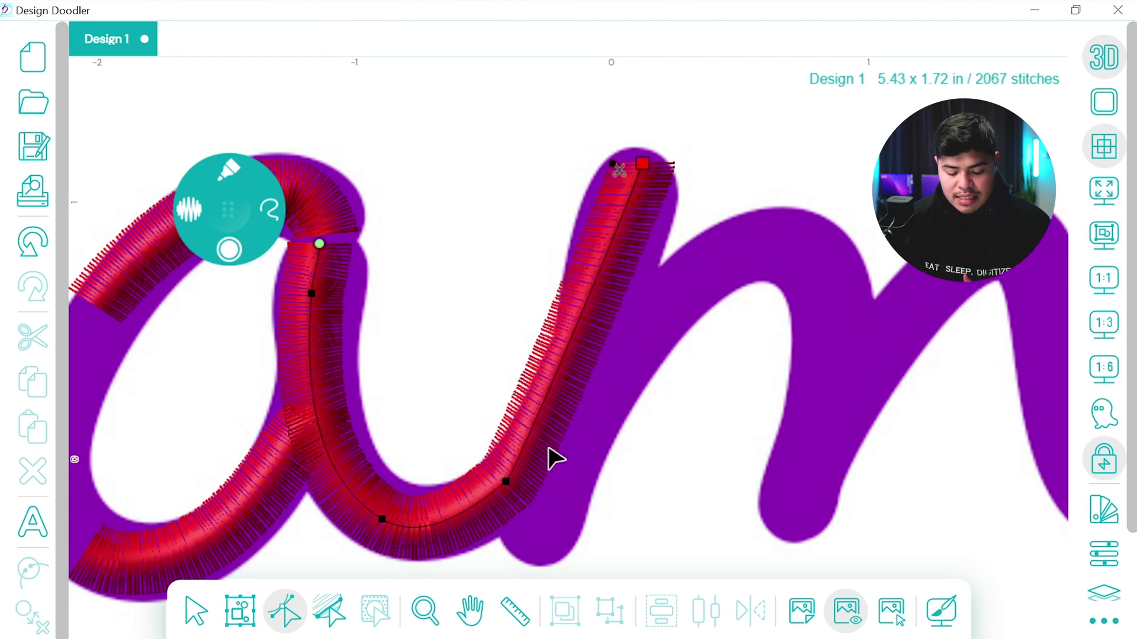
# - Reshape the a's exit stroke by moving its upswing nodes over the purple letter and correct the stitch angle at its top end
pyautogui.moveTo(509, 479); pyautogui.dragTo(545, 470)
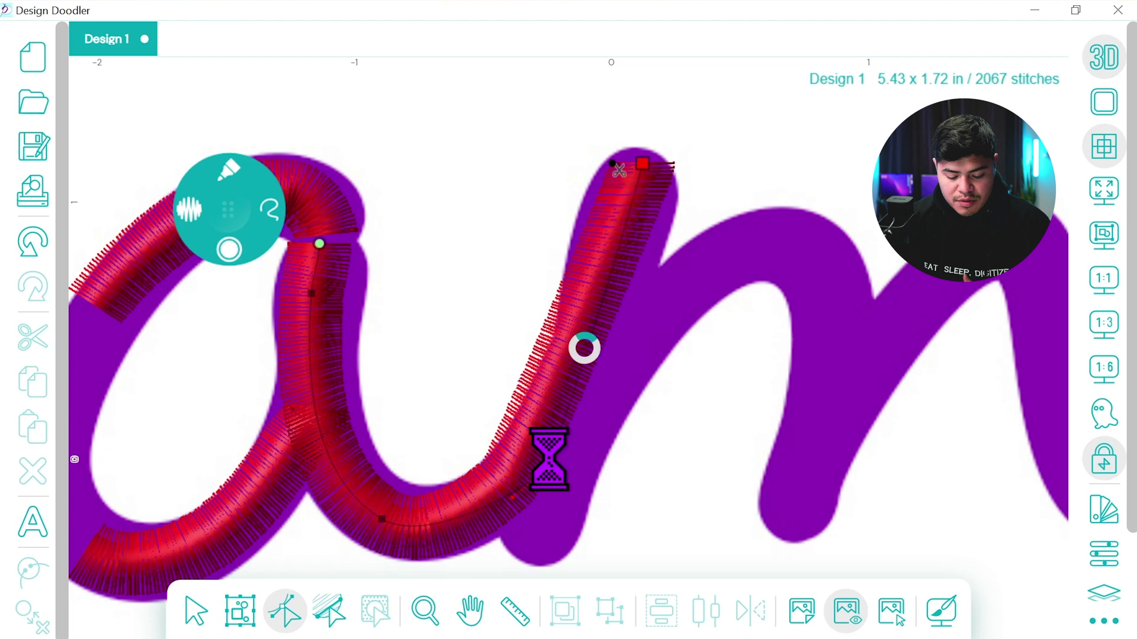
pyautogui.moveTo(583, 401); pyautogui.dragTo(588, 393)
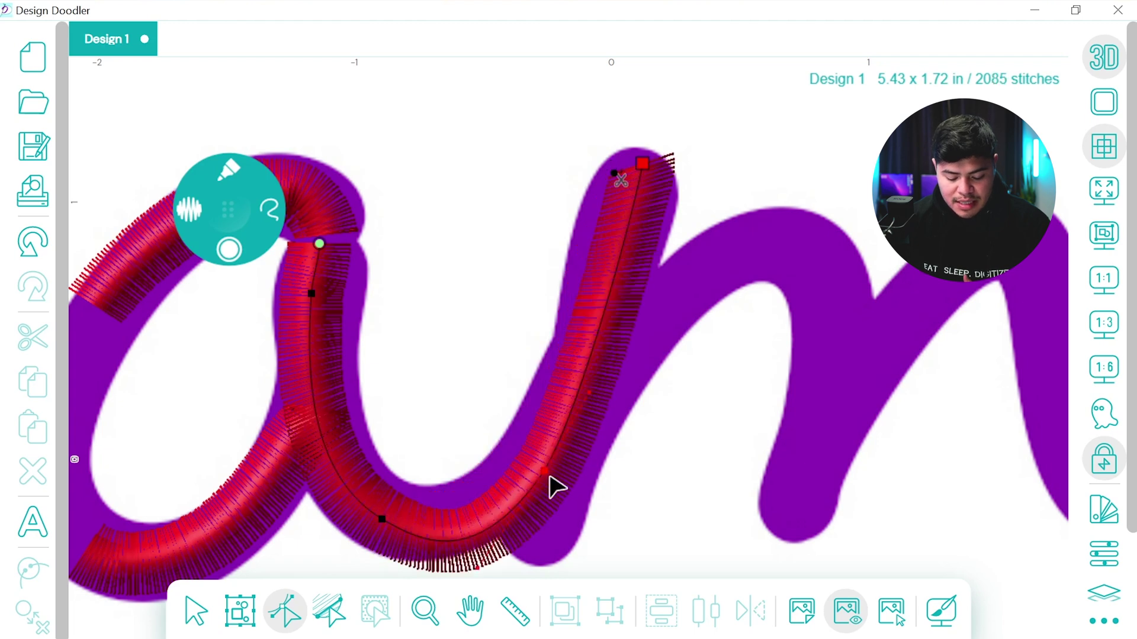
pyautogui.moveTo(544, 470)
pyautogui.mouseDown()
pyautogui.moveTo(531, 431)
pyautogui.moveTo(545, 434)
pyautogui.mouseUp()
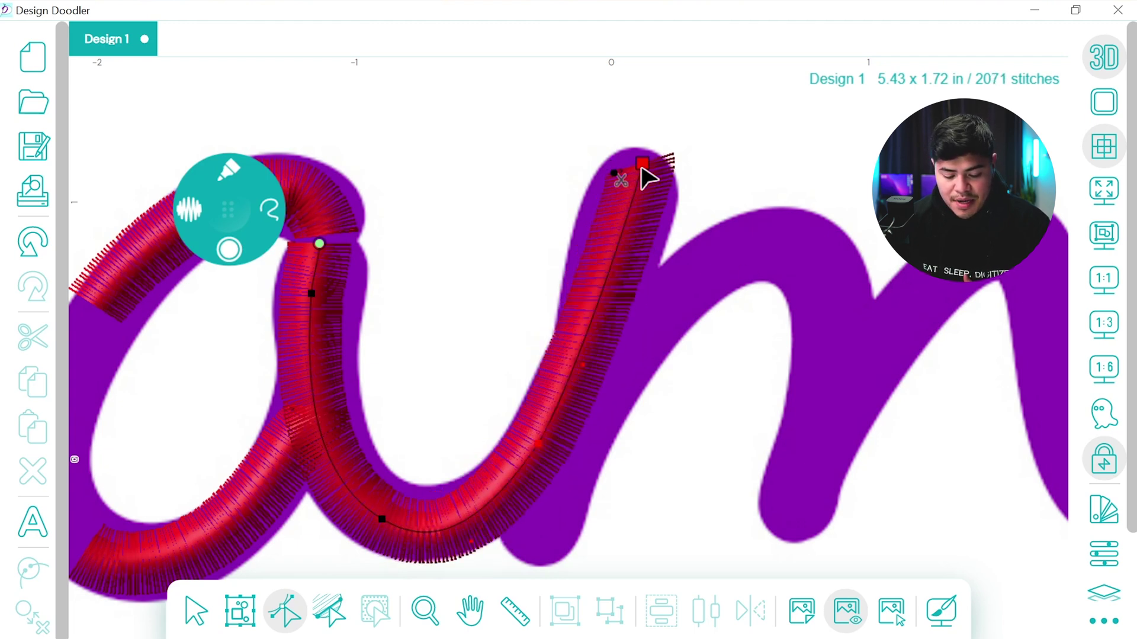
pyautogui.moveTo(641, 164); pyautogui.dragTo(642, 168)
pyautogui.hotkey('ctrl', 'z')
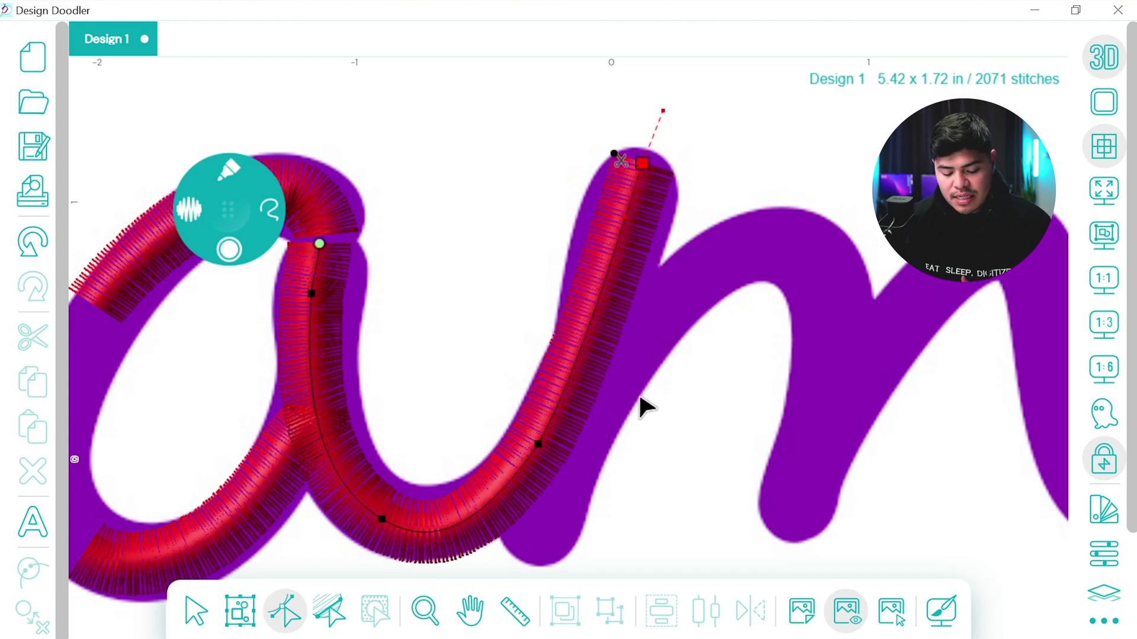
# - Trace the second m's two arches with separate satin brush strokes, ending the second one at the start of the next a
pyautogui.click(242, 217)
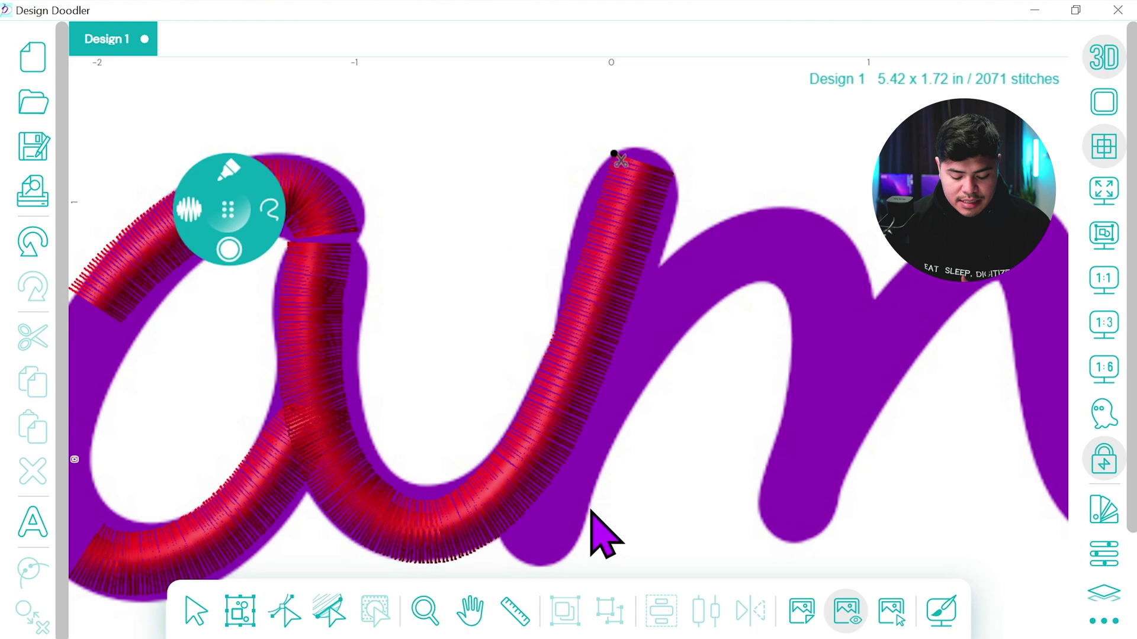
pyautogui.moveTo(538, 552)
pyautogui.mouseDown()
pyautogui.moveTo(586, 441)
pyautogui.moveTo(669, 305)
pyautogui.moveTo(758, 234)
pyautogui.moveTo(829, 299)
pyautogui.moveTo(823, 415)
pyautogui.moveTo(845, 408)
pyautogui.mouseUp()
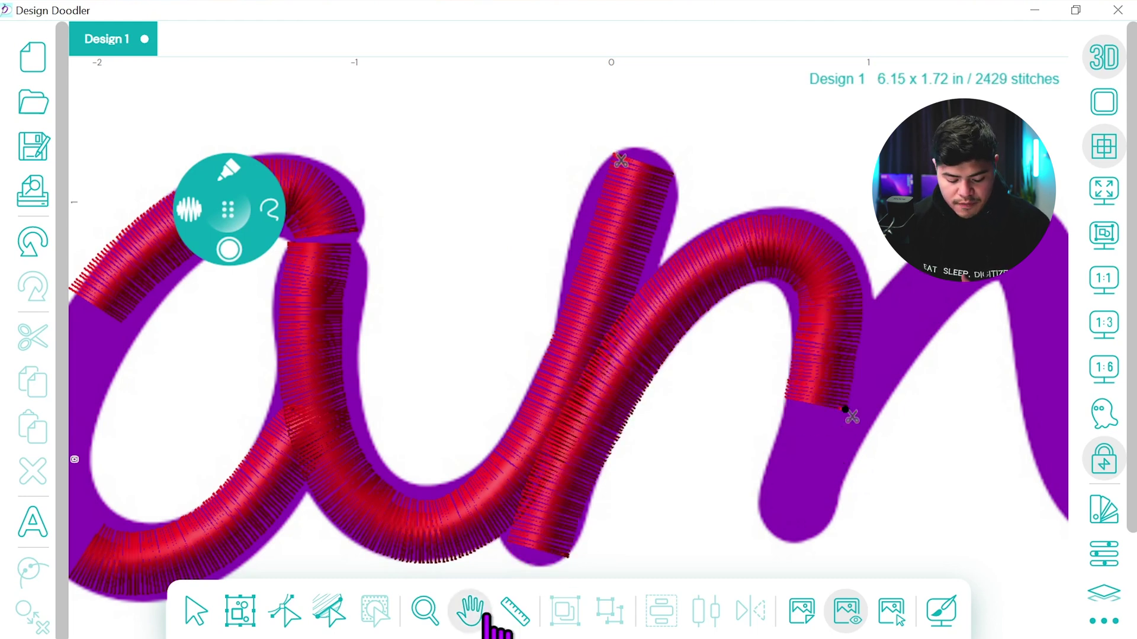
pyautogui.click(469, 610)
pyautogui.moveTo(835, 500); pyautogui.dragTo(397, 417)
pyautogui.click(231, 207)
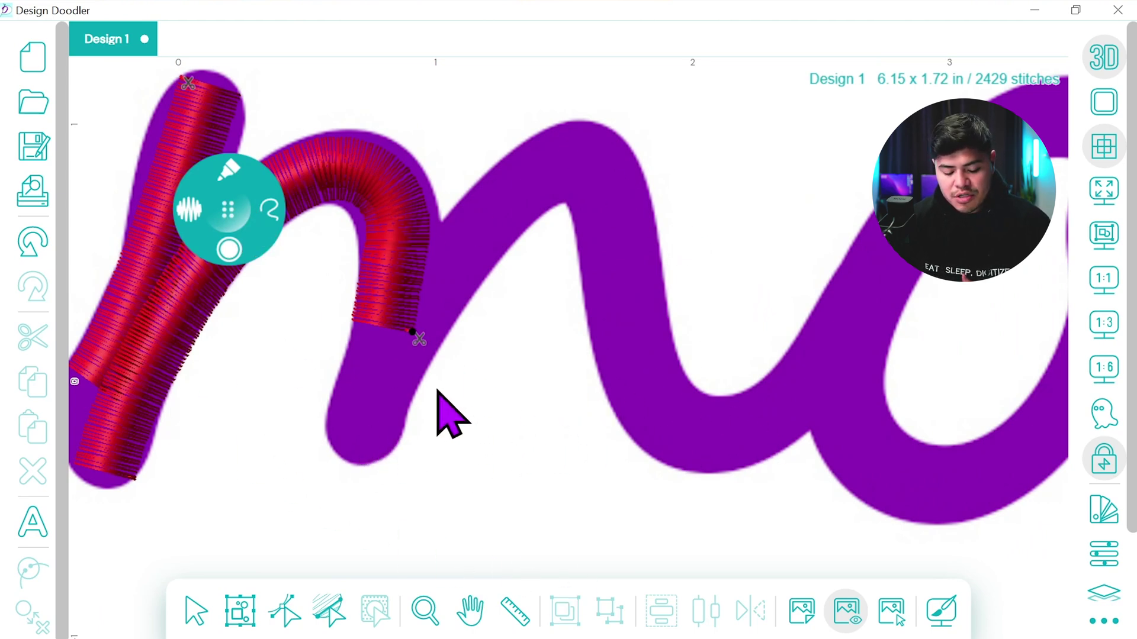
pyautogui.moveTo(354, 441)
pyautogui.mouseDown()
pyautogui.moveTo(420, 303)
pyautogui.moveTo(555, 158)
pyautogui.moveTo(595, 162)
pyautogui.moveTo(619, 225)
pyautogui.moveTo(644, 378)
pyautogui.moveTo(675, 424)
pyautogui.moveTo(746, 430)
pyautogui.moveTo(805, 358)
pyautogui.mouseUp()
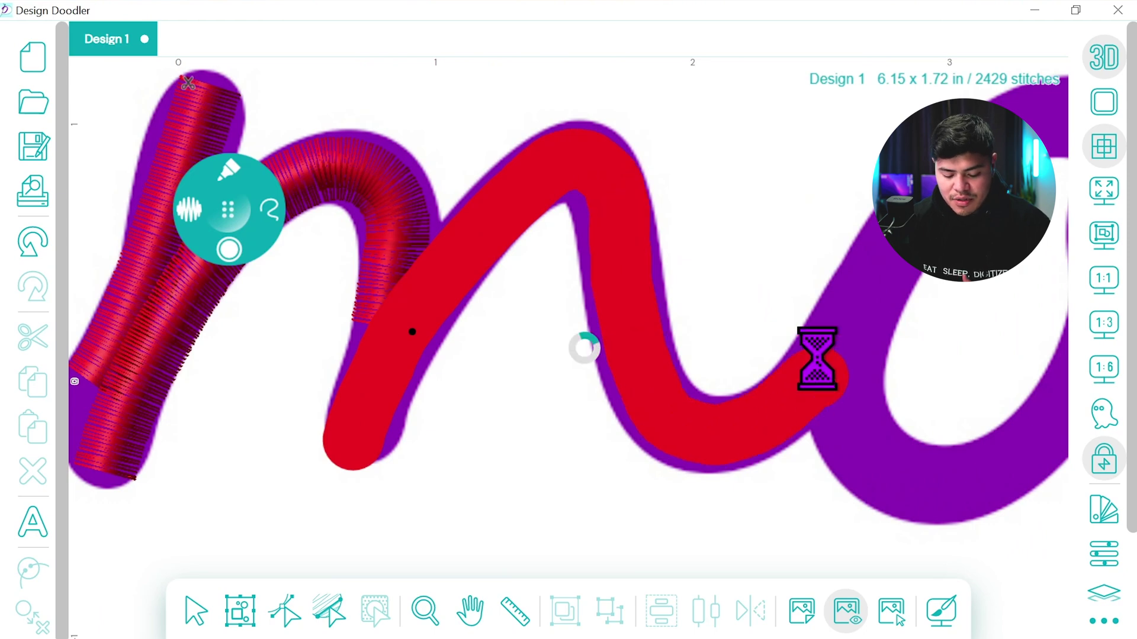
# - Adjust the second m's second arch by nudging its nodes at the peak and along the upstroke over the purple letter
pyautogui.click(285, 610)
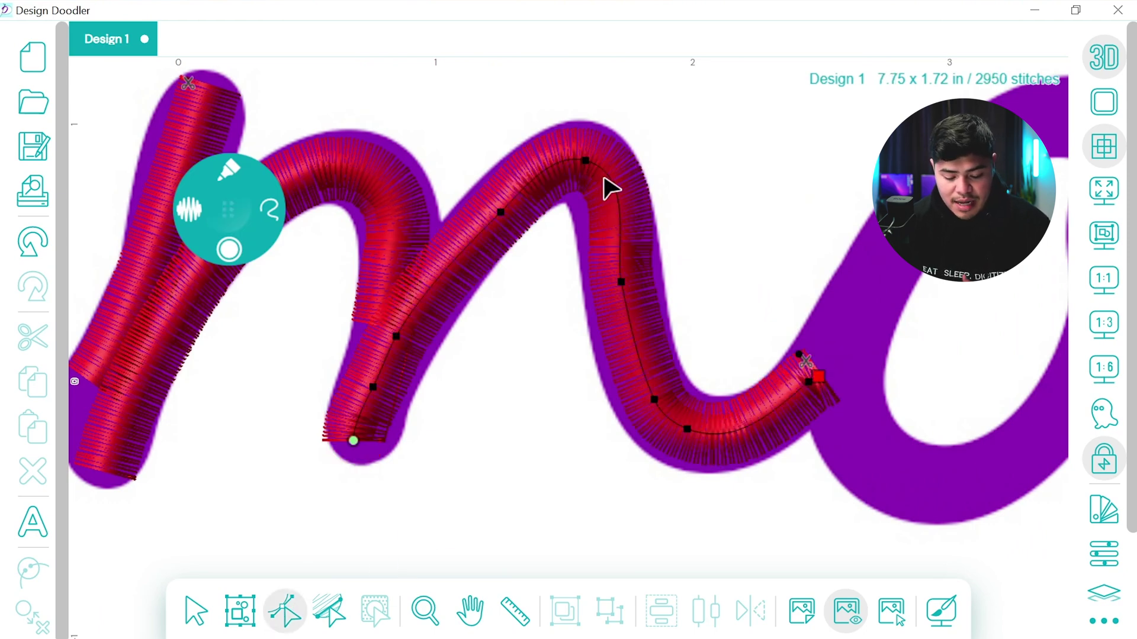
pyautogui.moveTo(588, 161)
pyautogui.mouseDown()
pyautogui.moveTo(566, 168)
pyautogui.moveTo(582, 164)
pyautogui.mouseUp()
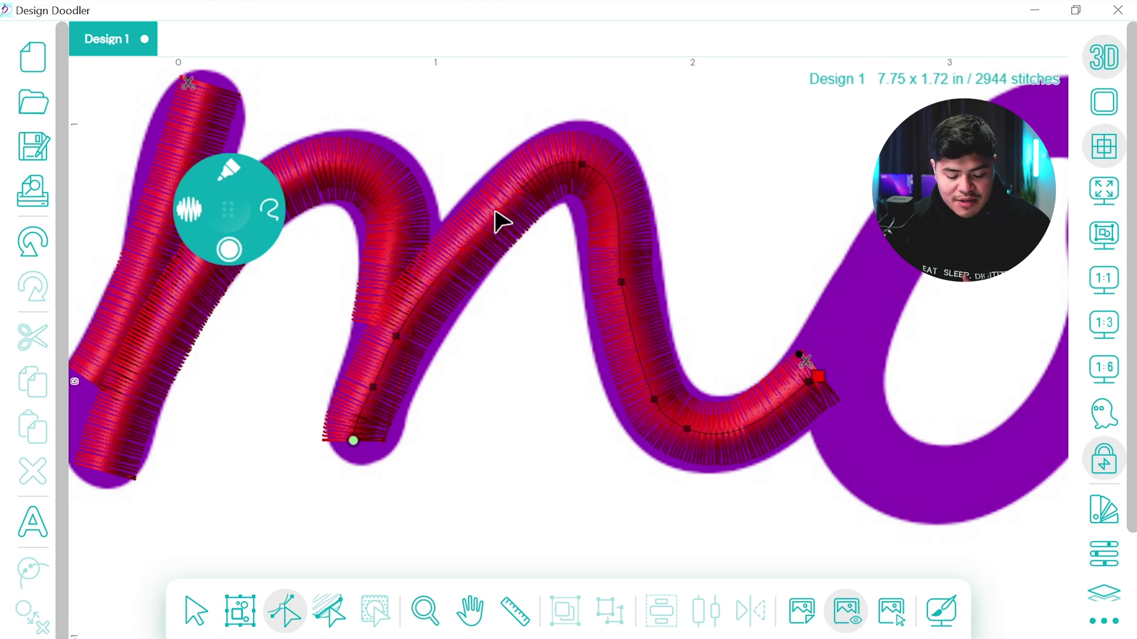
pyautogui.moveTo(500, 212); pyautogui.dragTo(491, 212)
pyautogui.click(392, 330)
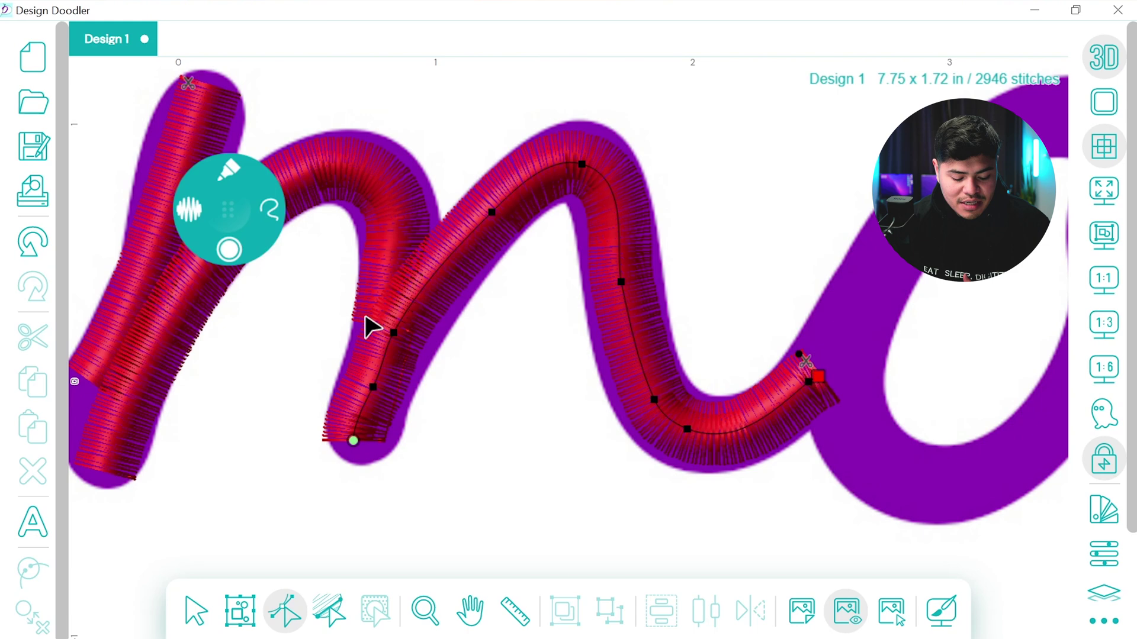
# - Adjust the downstroke of the second m's first arch and extend its end down into the middle foot
pyautogui.click(394, 222)
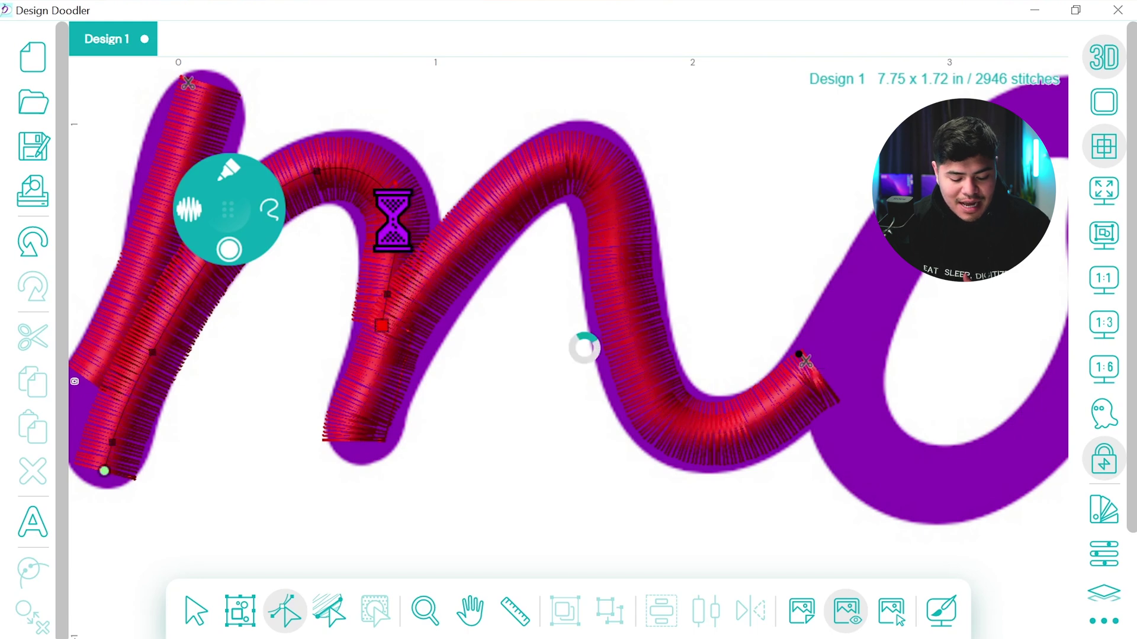
pyautogui.click(383, 325)
pyautogui.click(384, 345)
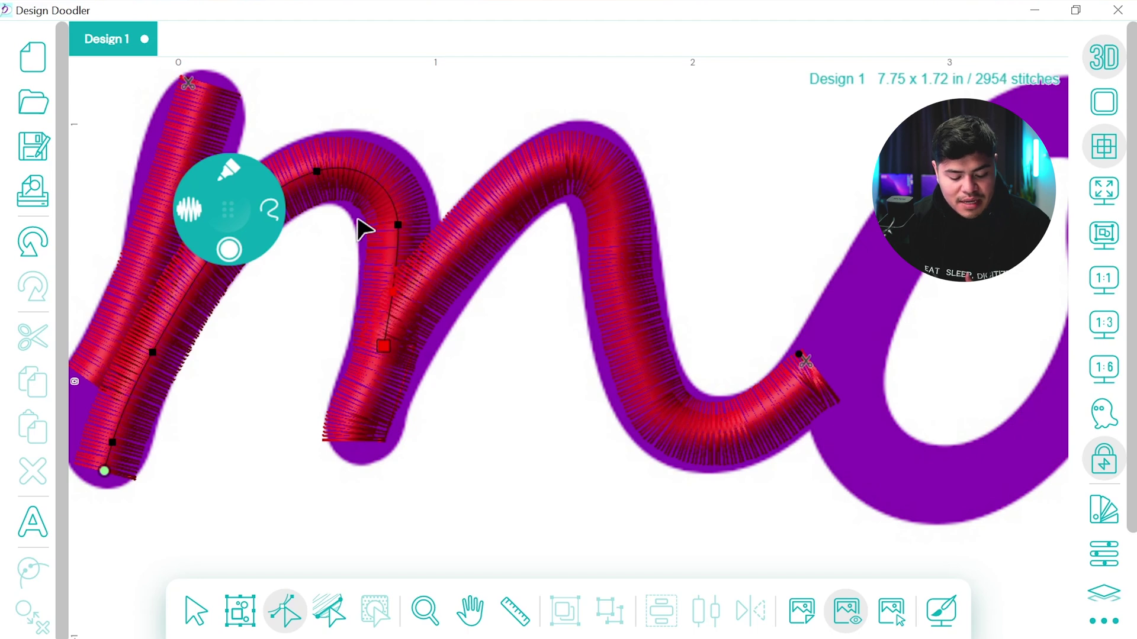
# - Trace the last a with two satin brush strokes, one around its bowl and one for its downstroke and exit tail
pyautogui.click(469, 610)
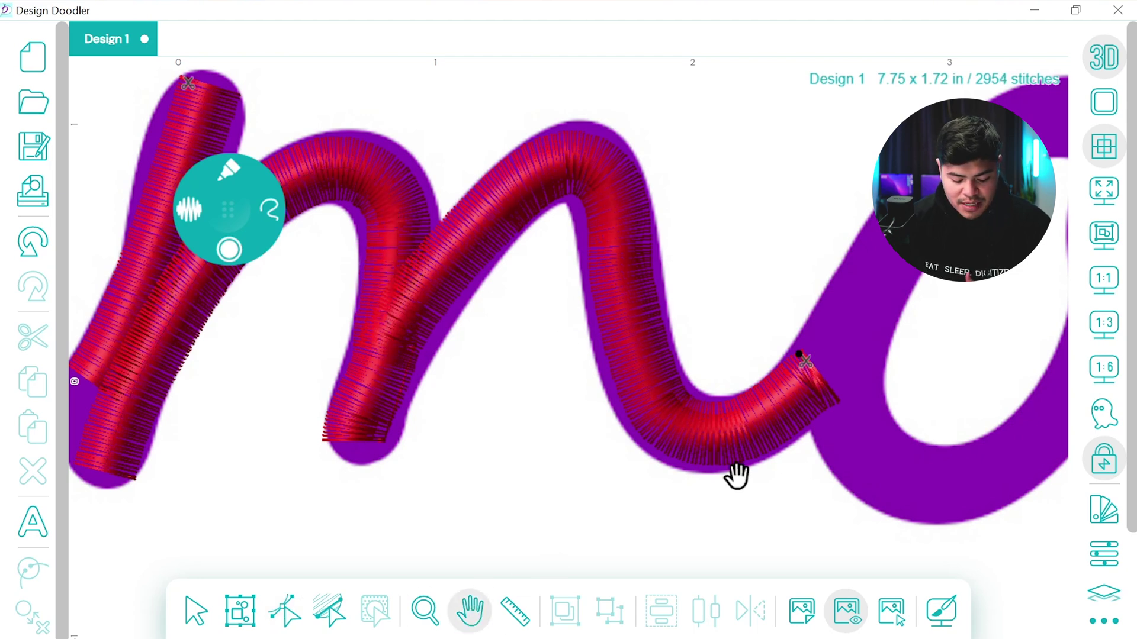
pyautogui.moveTo(733, 472); pyautogui.dragTo(286, 456)
pyautogui.click(241, 203)
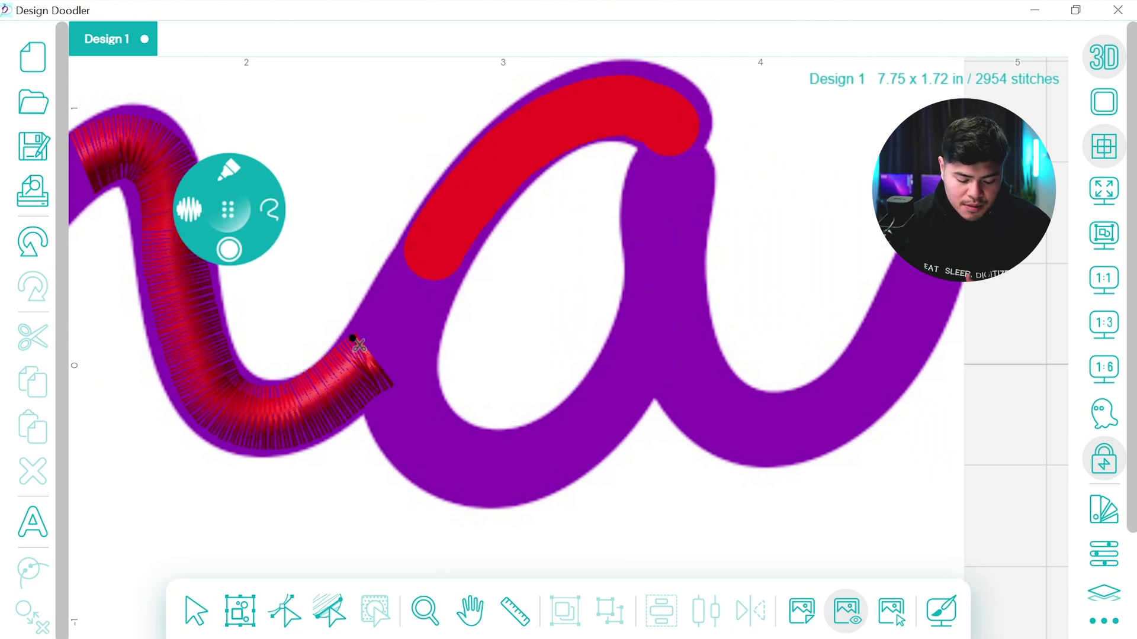
pyautogui.moveTo(425, 463)
pyautogui.mouseDown()
pyautogui.moveTo(469, 468)
pyautogui.moveTo(543, 441)
pyautogui.moveTo(615, 376)
pyautogui.moveTo(651, 317)
pyautogui.mouseUp()
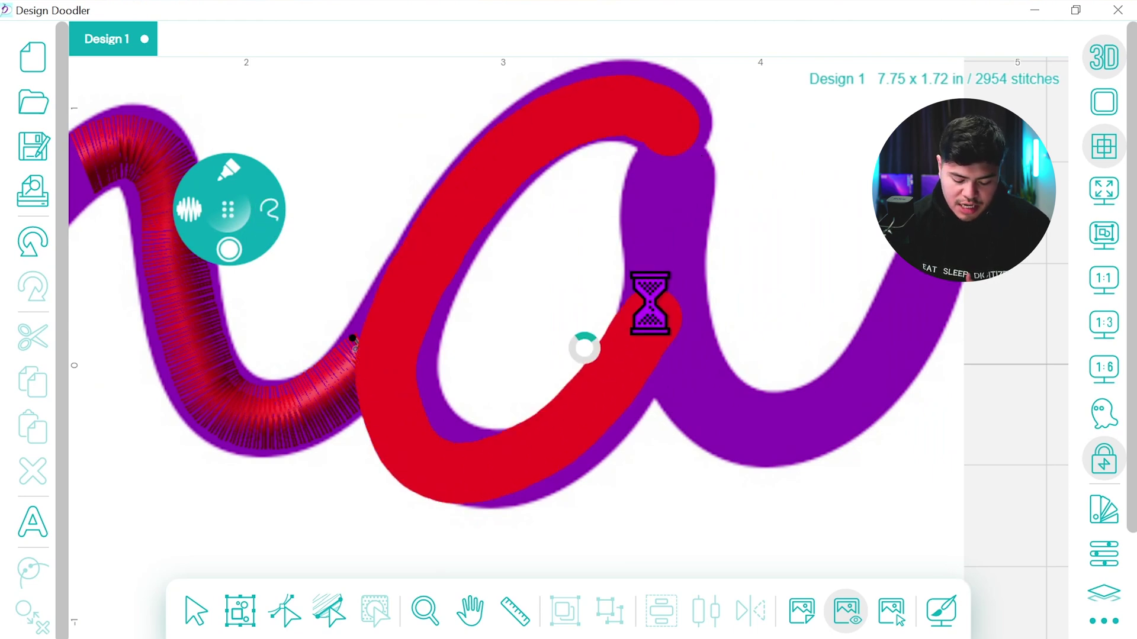
pyautogui.moveTo(664, 171)
pyautogui.mouseDown()
pyautogui.moveTo(652, 303)
pyautogui.moveTo(683, 375)
pyautogui.moveTo(728, 420)
pyautogui.moveTo(793, 438)
pyautogui.moveTo(856, 390)
pyautogui.moveTo(918, 296)
pyautogui.mouseUp()
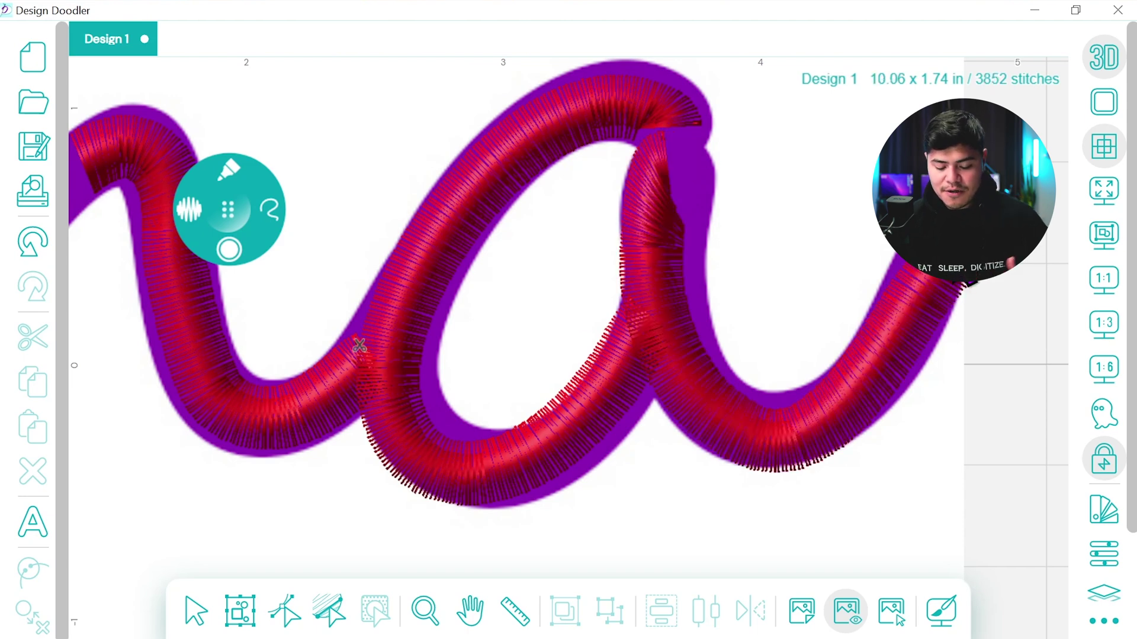
pyautogui.click(33, 242)
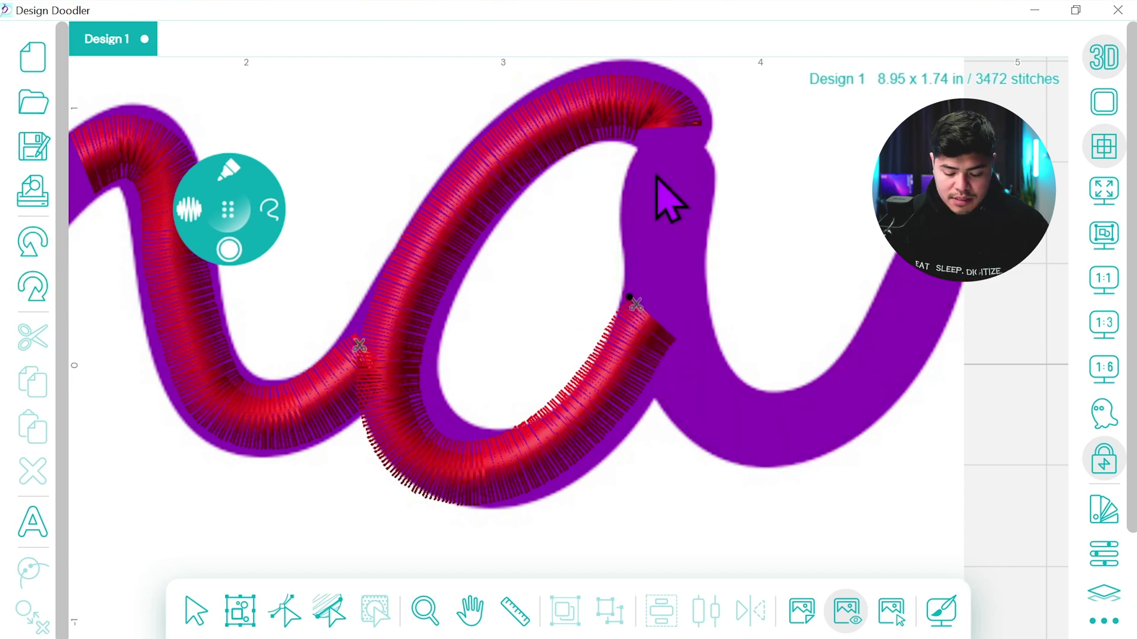
pyautogui.moveTo(659, 139)
pyautogui.mouseDown()
pyautogui.moveTo(671, 346)
pyautogui.moveTo(788, 449)
pyautogui.moveTo(956, 302)
pyautogui.mouseUp()
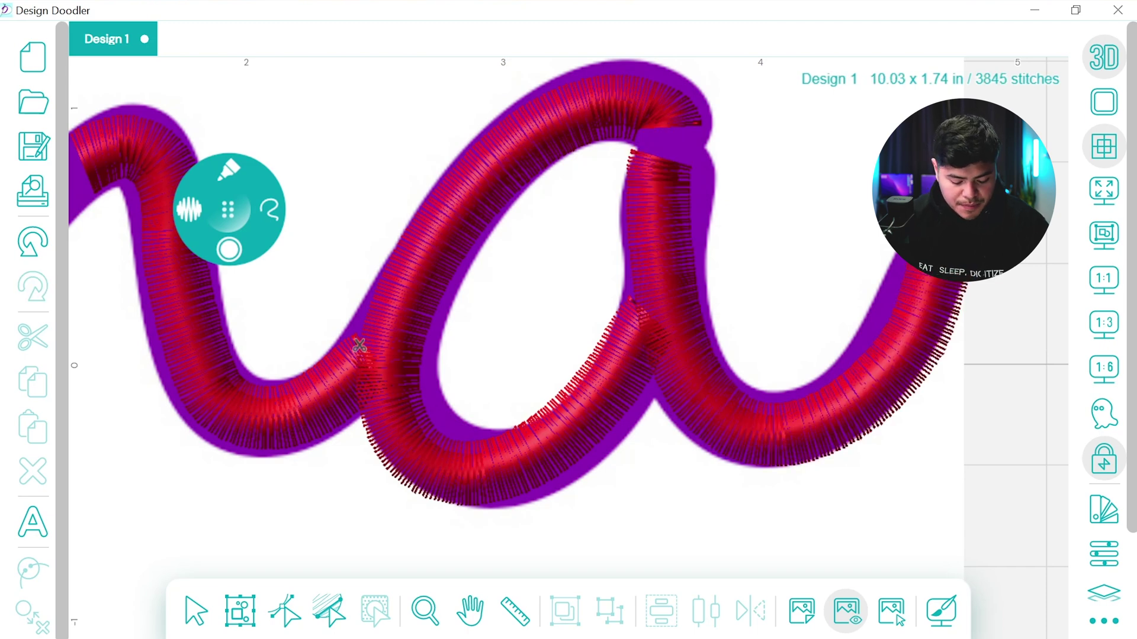
# - Reshape the last a's bowl stroke by shifting its lower nodes outward, extending its end into the downstroke and adjusting its upper end nodes
pyautogui.click(284, 610)
pyautogui.click(523, 443)
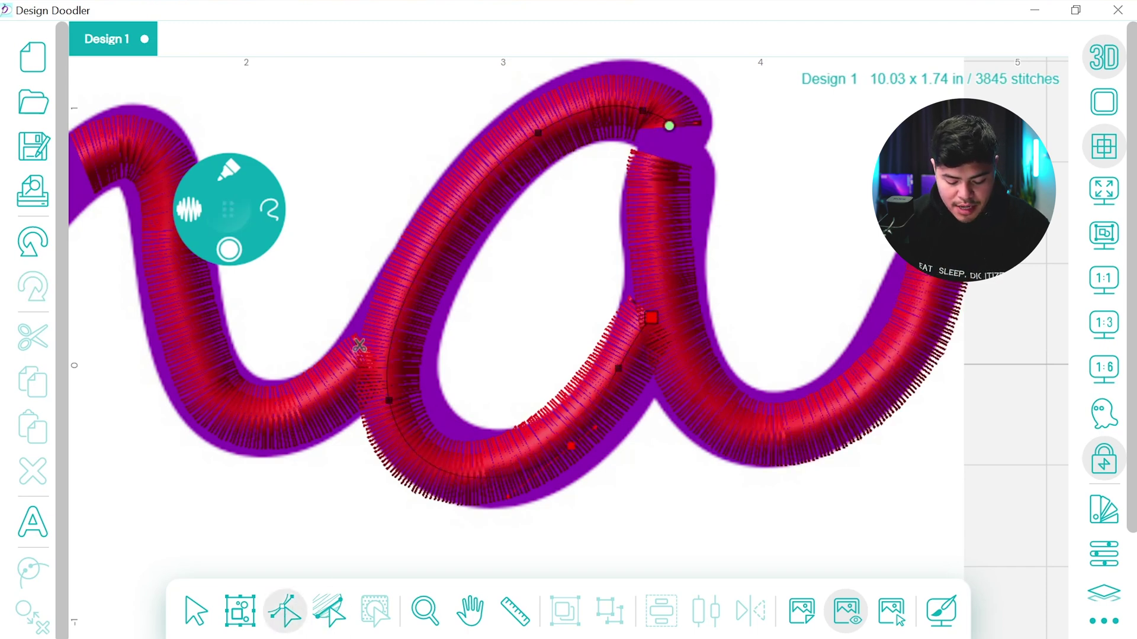
pyautogui.moveTo(571, 445); pyautogui.dragTo(575, 444)
pyautogui.moveTo(619, 368); pyautogui.dragTo(636, 366)
pyautogui.moveTo(651, 318); pyautogui.dragTo(643, 336)
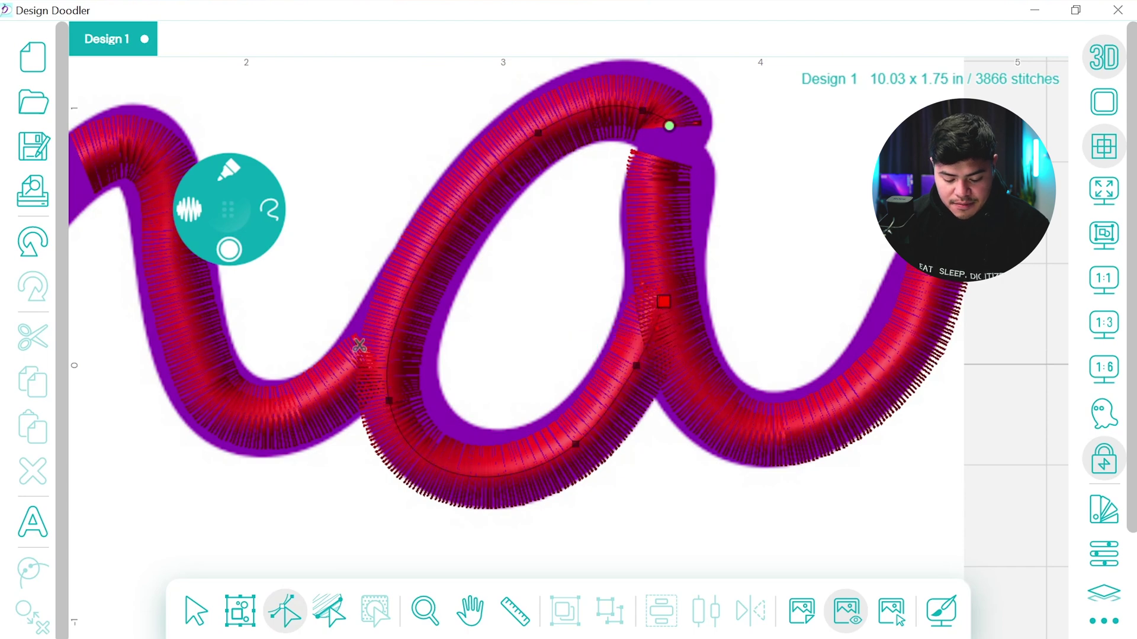
pyautogui.press('Delete')
pyautogui.moveTo(642, 111); pyautogui.dragTo(666, 140)
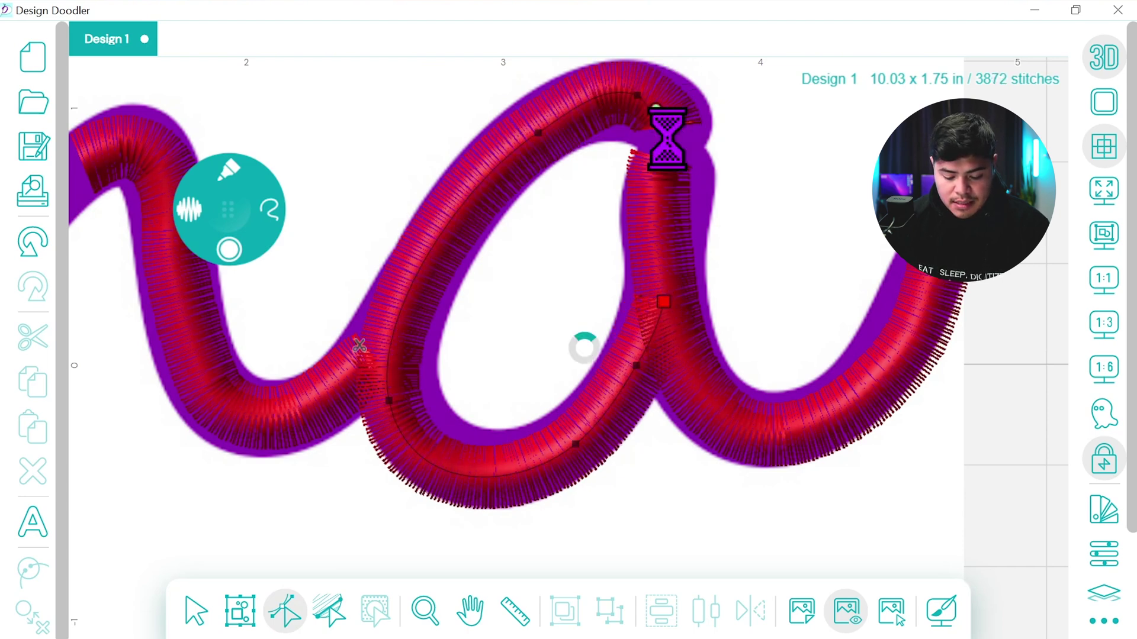
pyautogui.moveTo(638, 95); pyautogui.dragTo(651, 96)
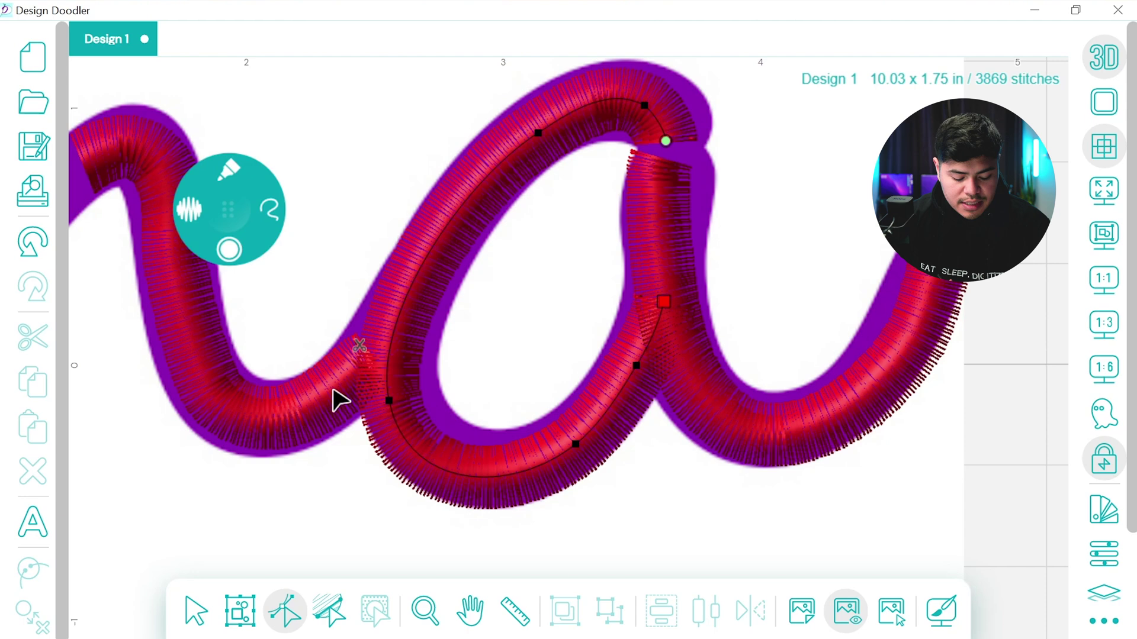
# - Extend the second m's exit stroke into the last a's bowl and move the node on that a's exit tail inward
pyautogui.click(332, 406)
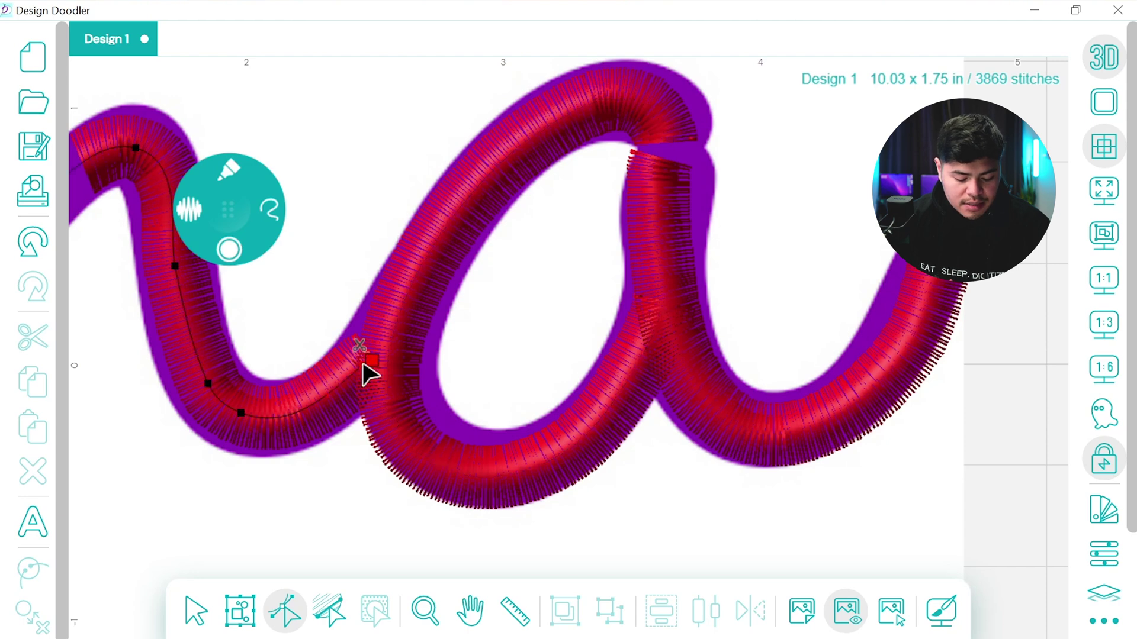
pyautogui.moveTo(371, 360)
pyautogui.mouseDown()
pyautogui.moveTo(330, 392)
pyautogui.moveTo(393, 340)
pyautogui.mouseUp()
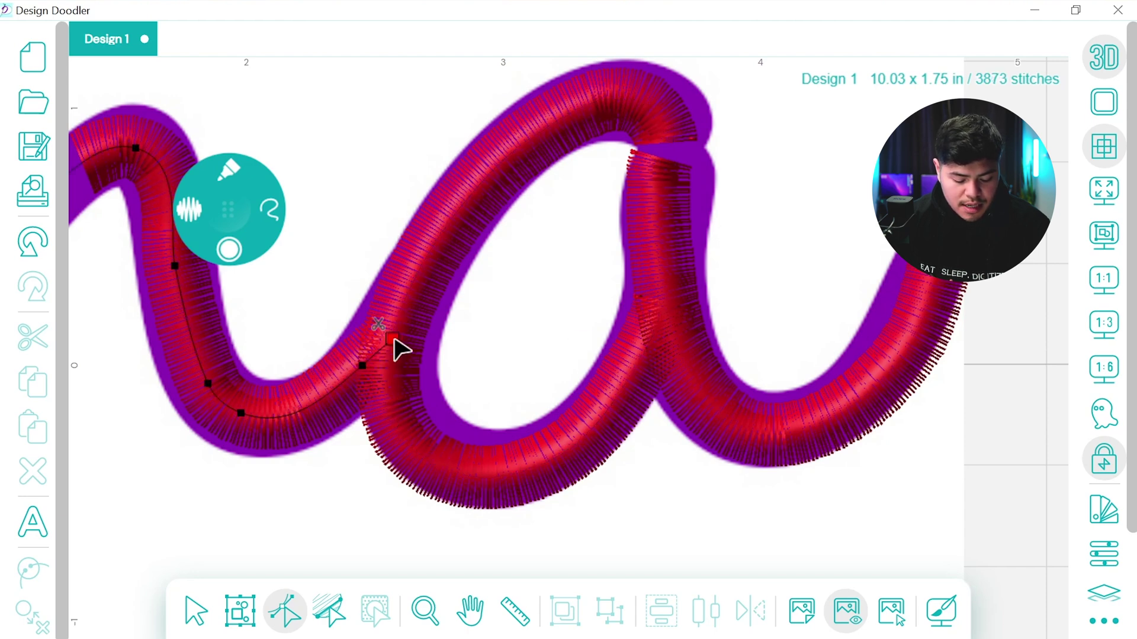
pyautogui.click(656, 224)
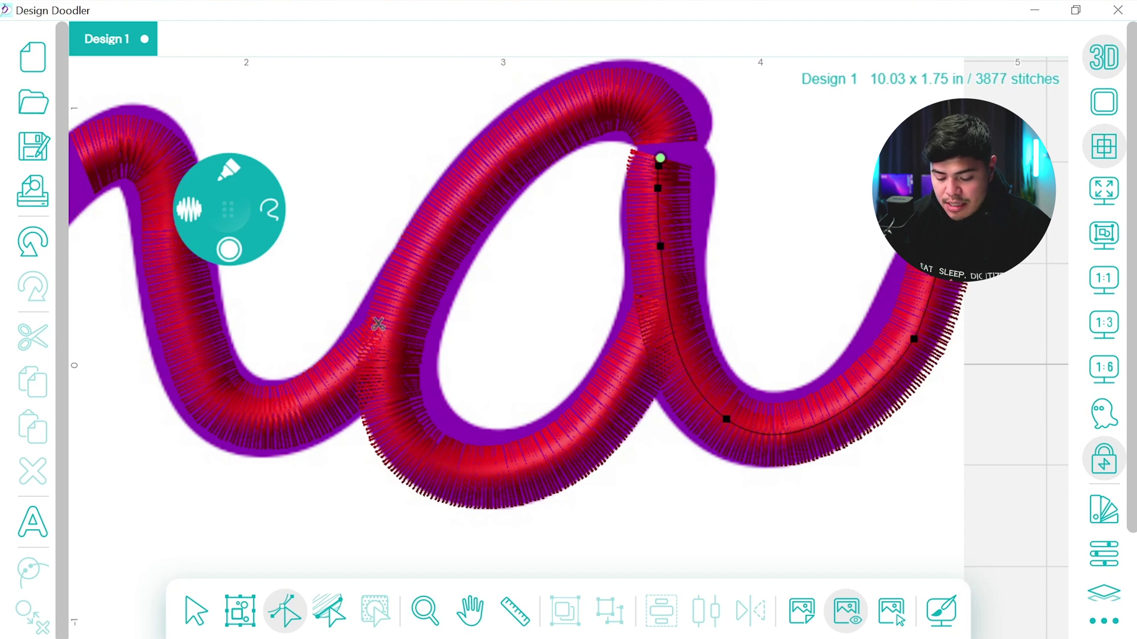
pyautogui.moveTo(914, 339); pyautogui.dragTo(898, 344)
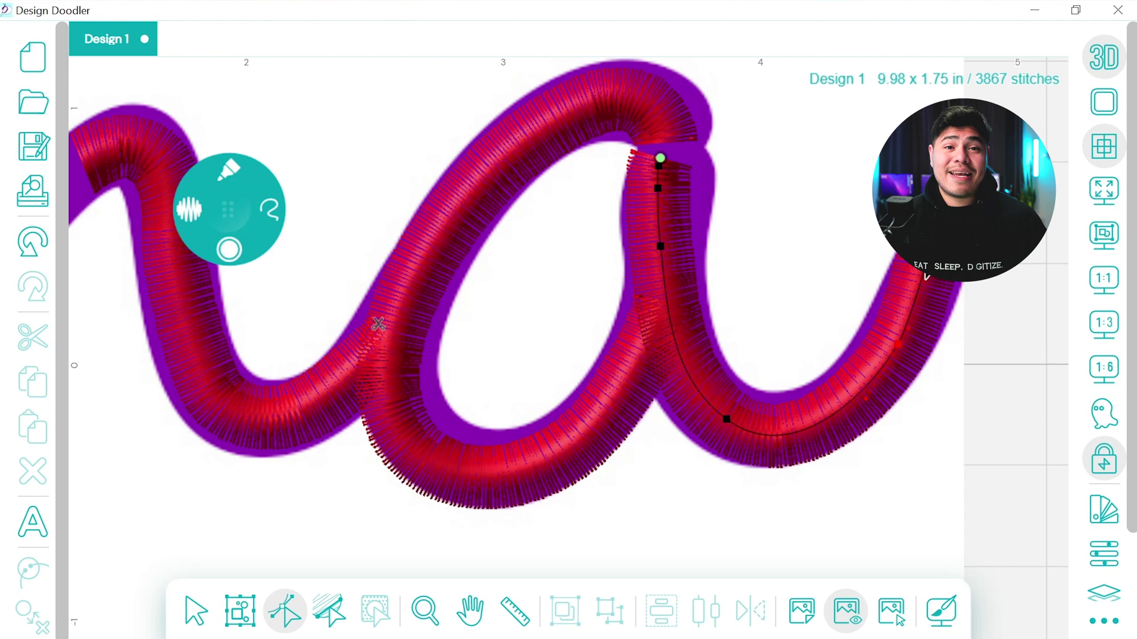
# - Hide the background image and connect all strokes of the whole word into a continuous sewing path
pyautogui.click(1105, 103)
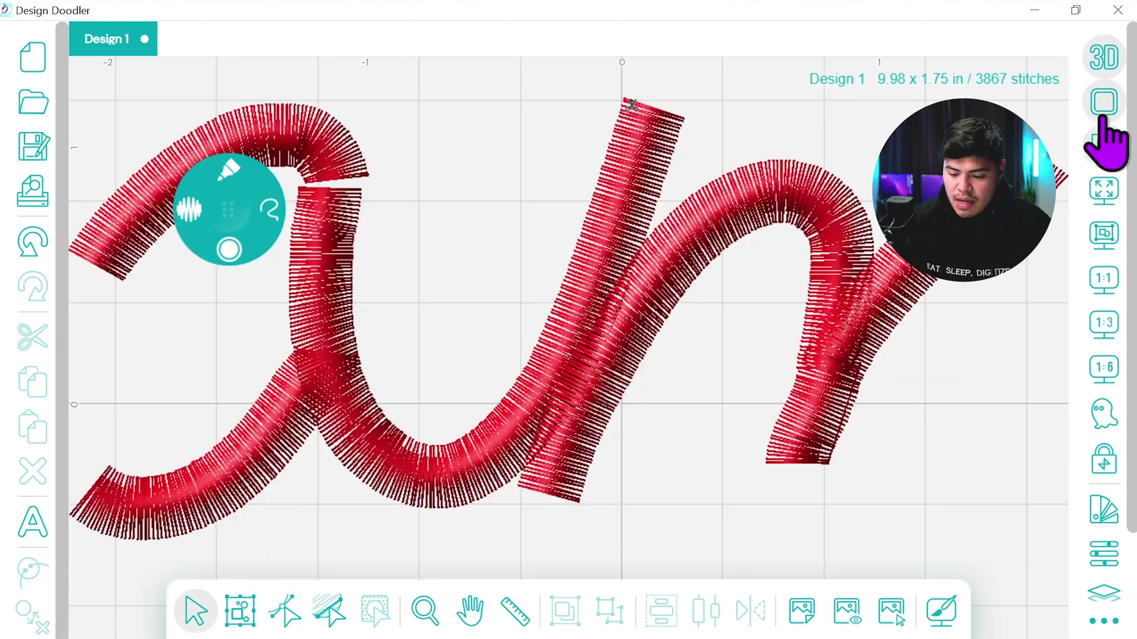
pyautogui.click(1104, 281)
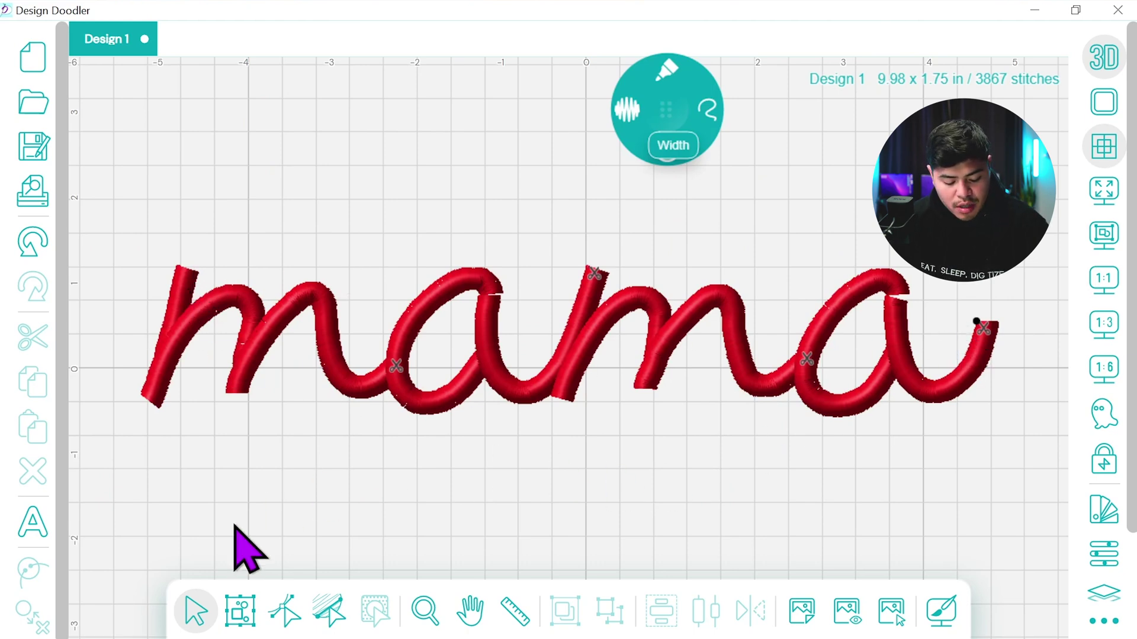
pyautogui.click(240, 610)
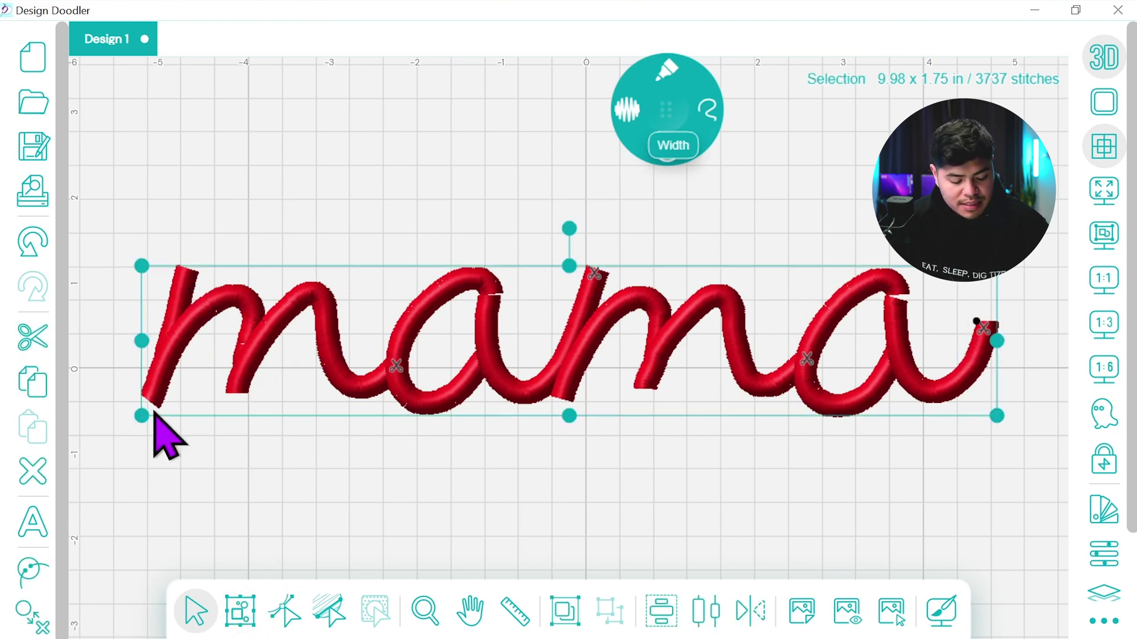
pyautogui.scroll(-1, 33, 444)
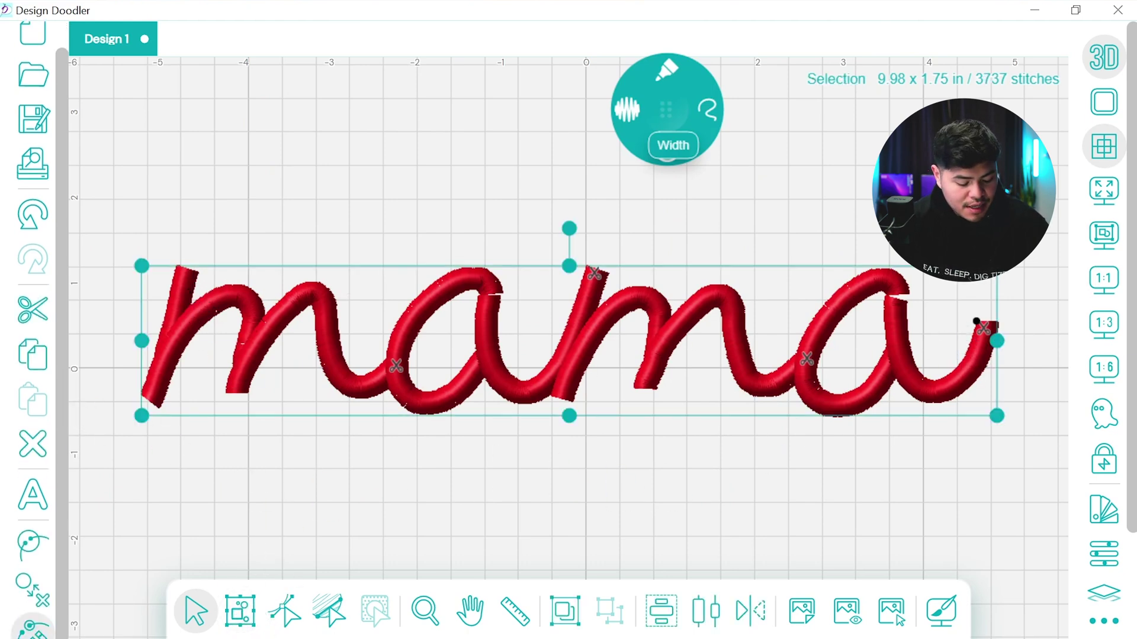
pyautogui.click(30, 583)
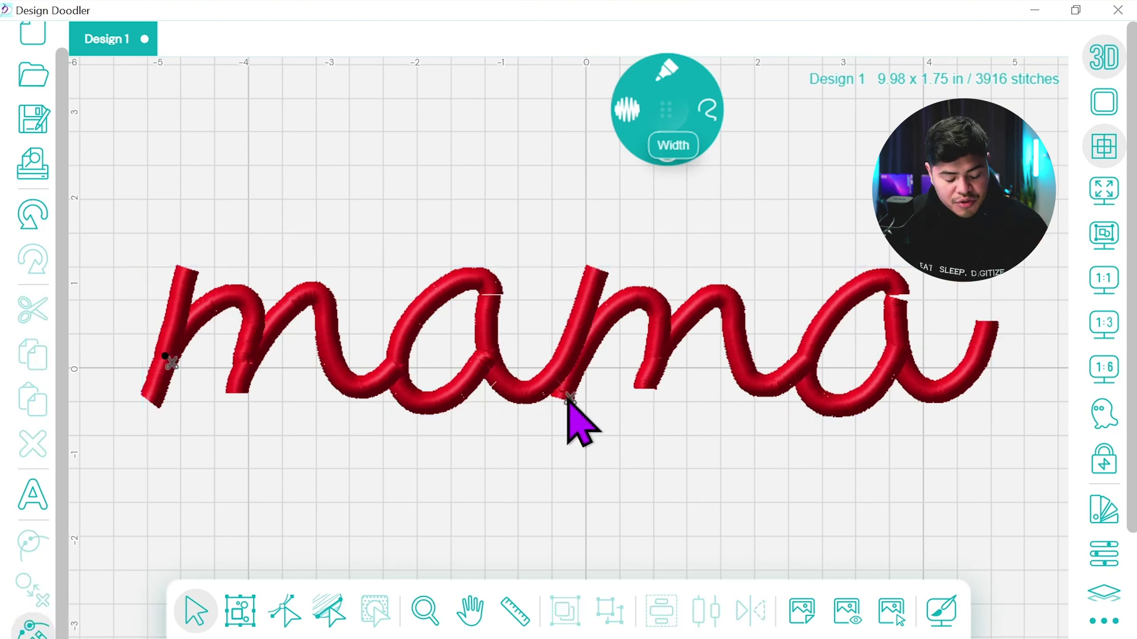
# - Turn on the slow redraw view for the word's stitches
pyautogui.click(1103, 621)
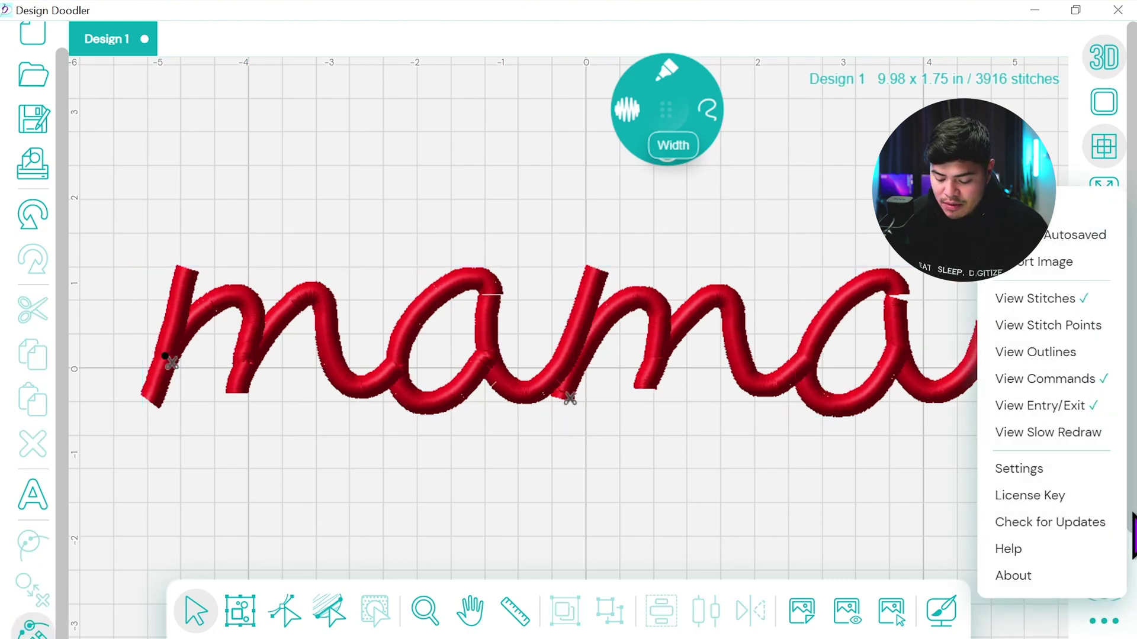
pyautogui.click(1066, 433)
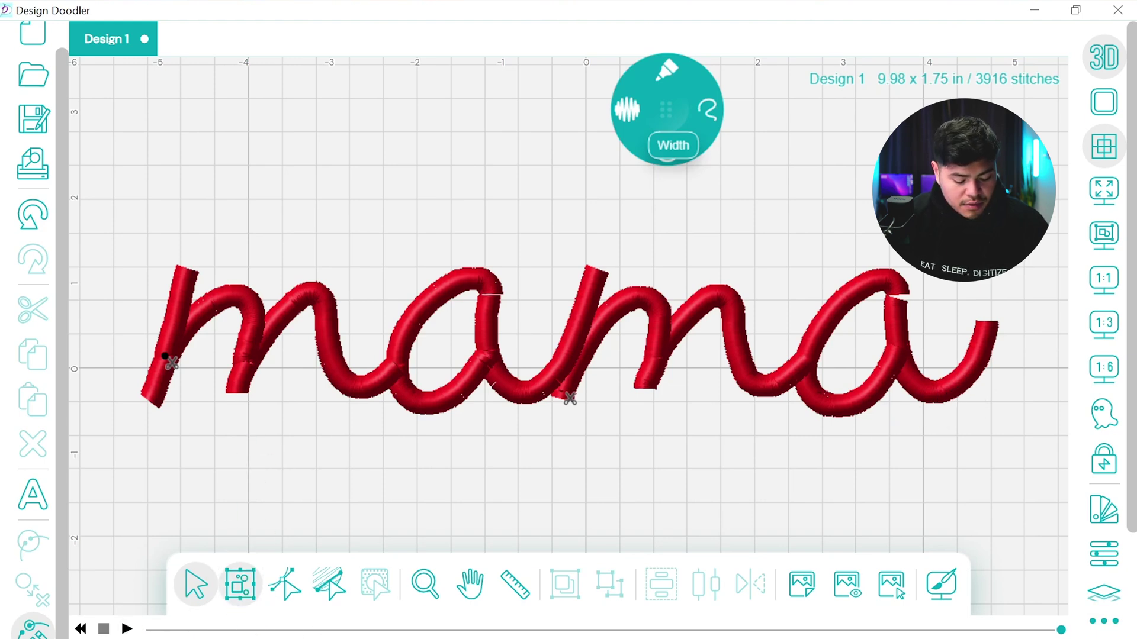
# - Add contour and zig-zag underlay to all strokes of the word
pyautogui.hotkey('ctrl', 'a')
pyautogui.click(1105, 555)
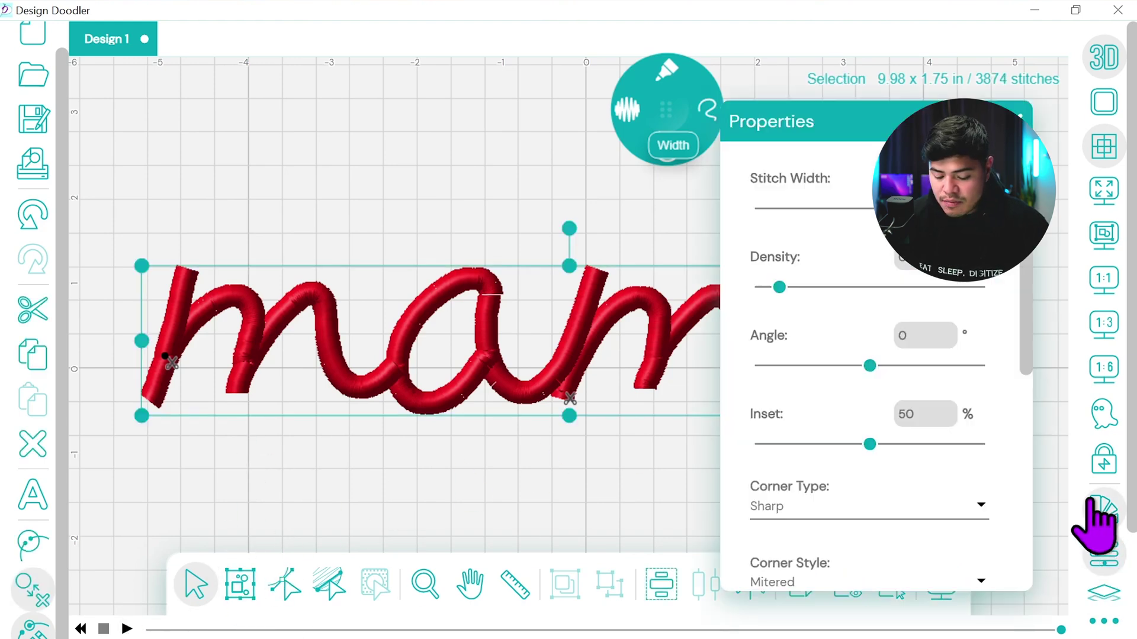
pyautogui.scroll(-6, 1018, 474)
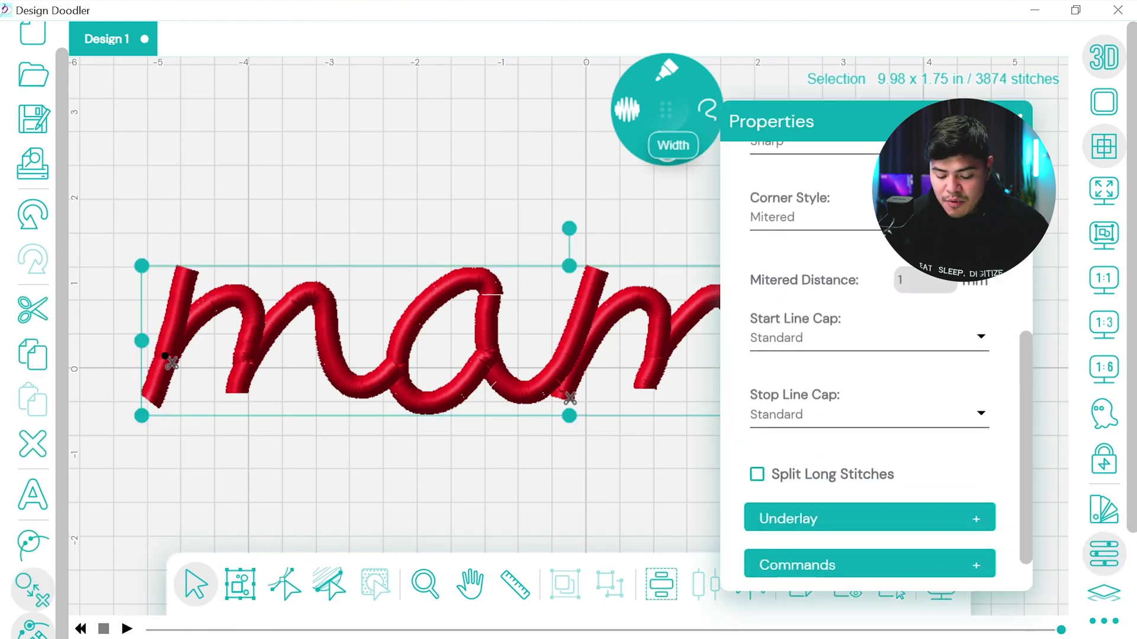
pyautogui.click(942, 470)
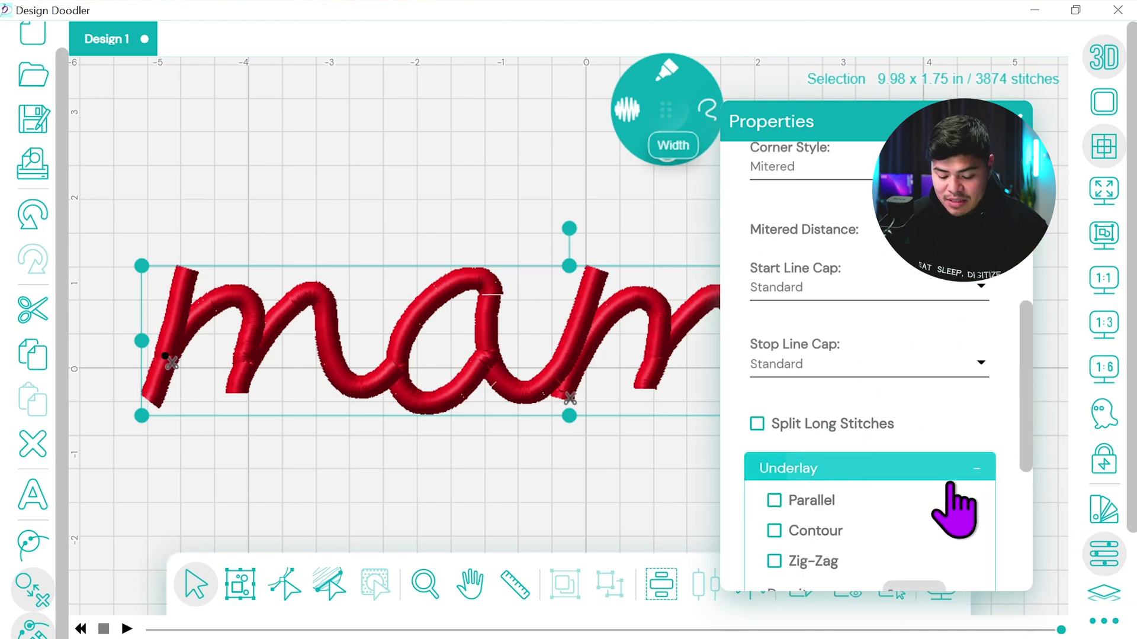
pyautogui.scroll(-4, 869, 367)
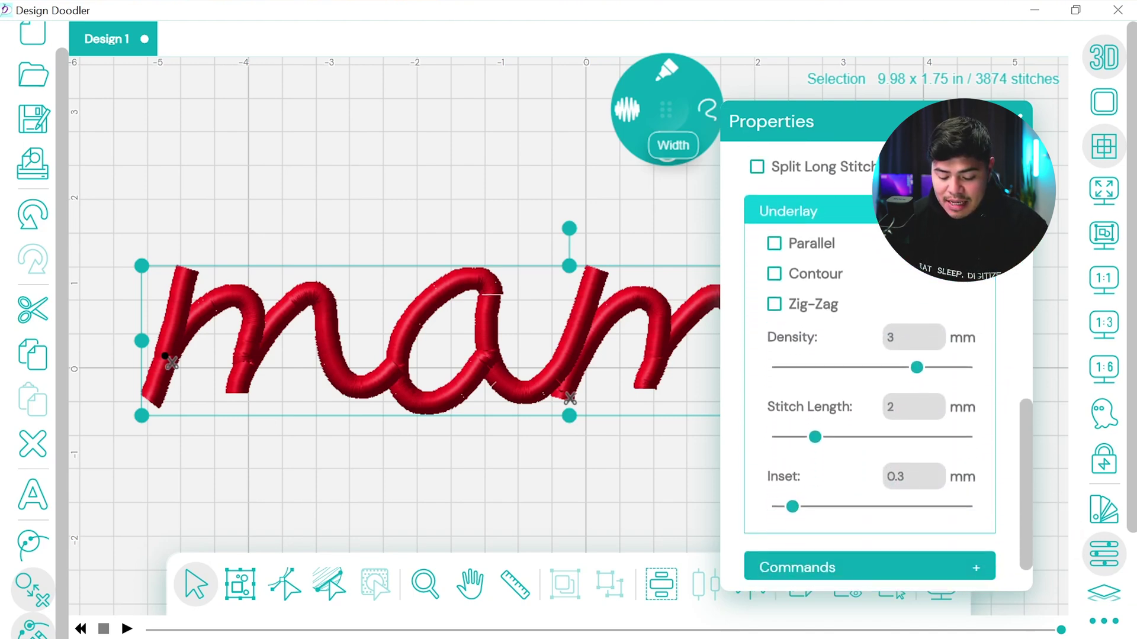
pyautogui.click(774, 273)
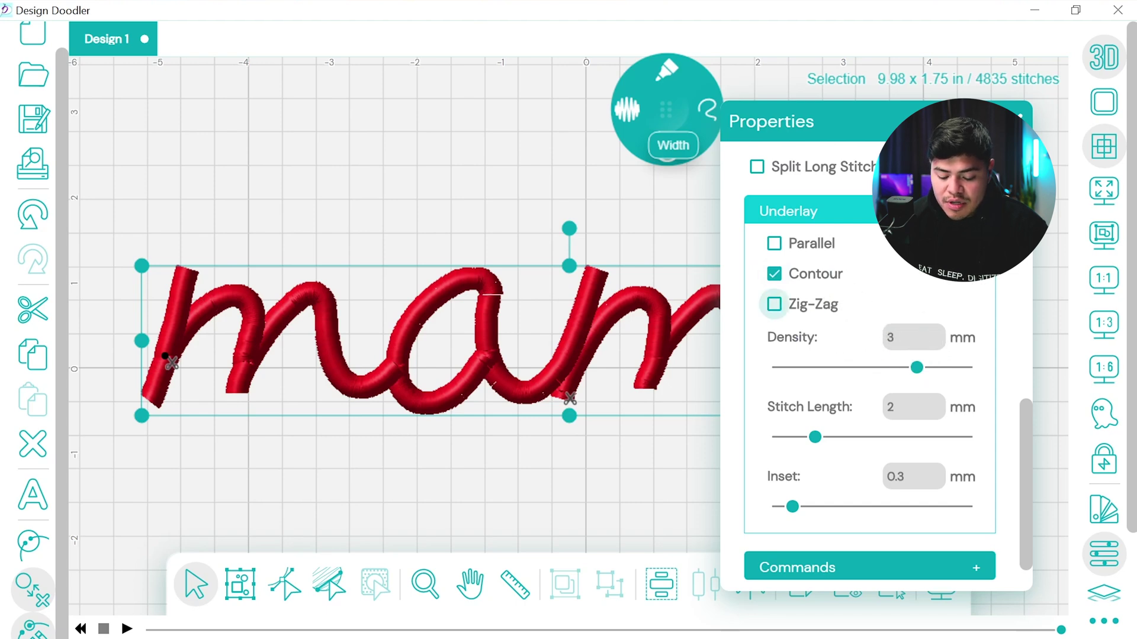
pyautogui.click(773, 304)
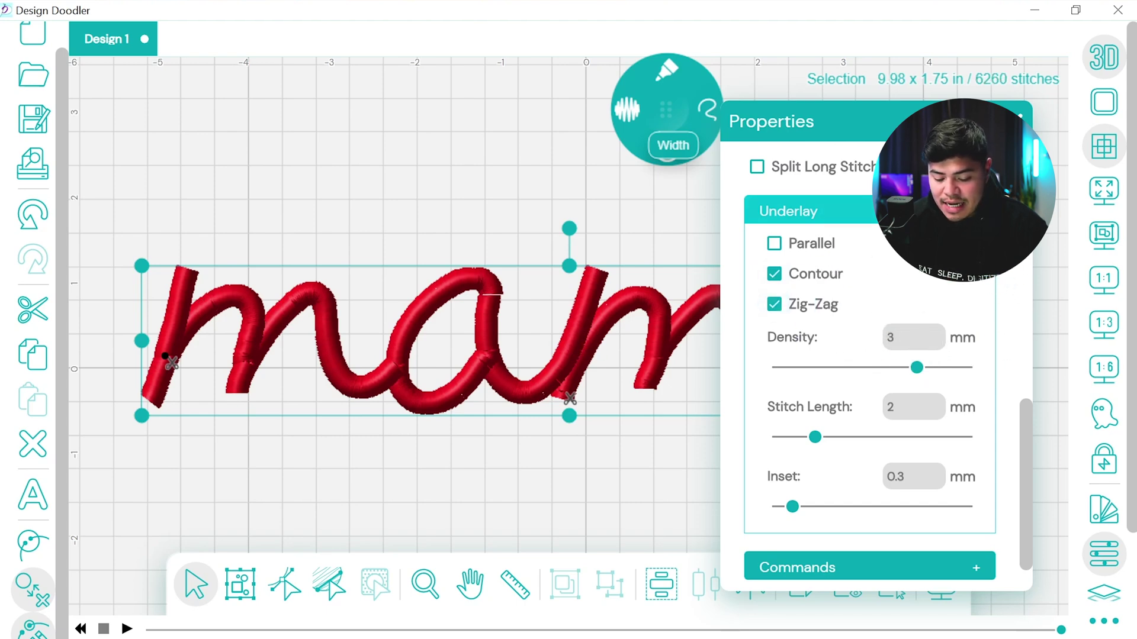
pyautogui.click(975, 211)
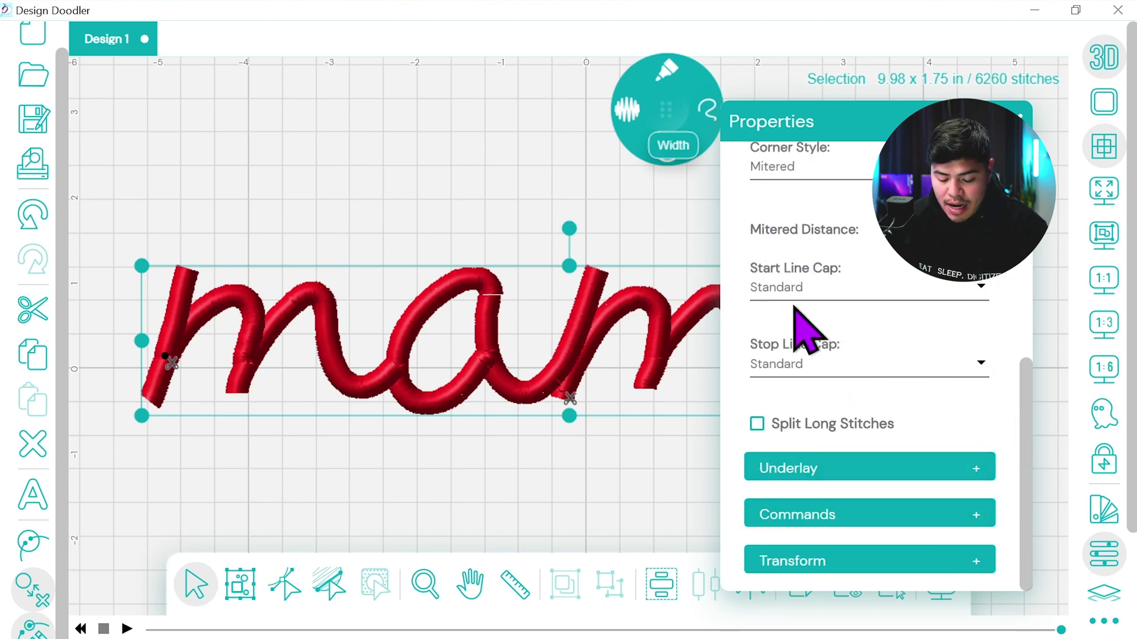
# - Set both the start and stop line caps of all the strokes to Rounded
pyautogui.click(796, 290)
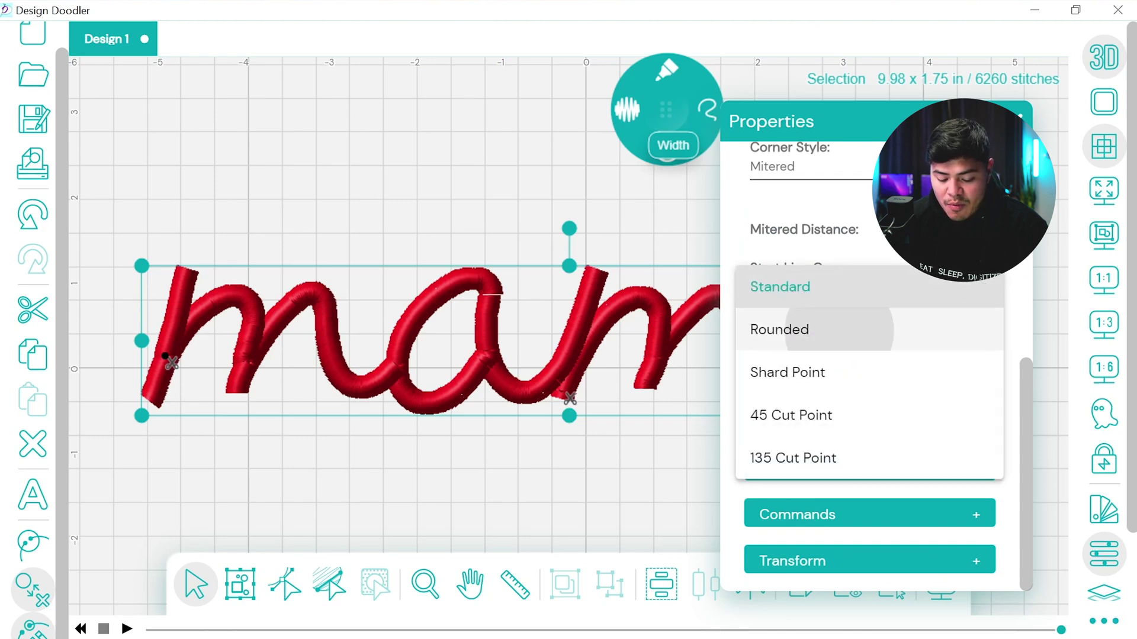
pyautogui.click(841, 330)
pyautogui.click(820, 384)
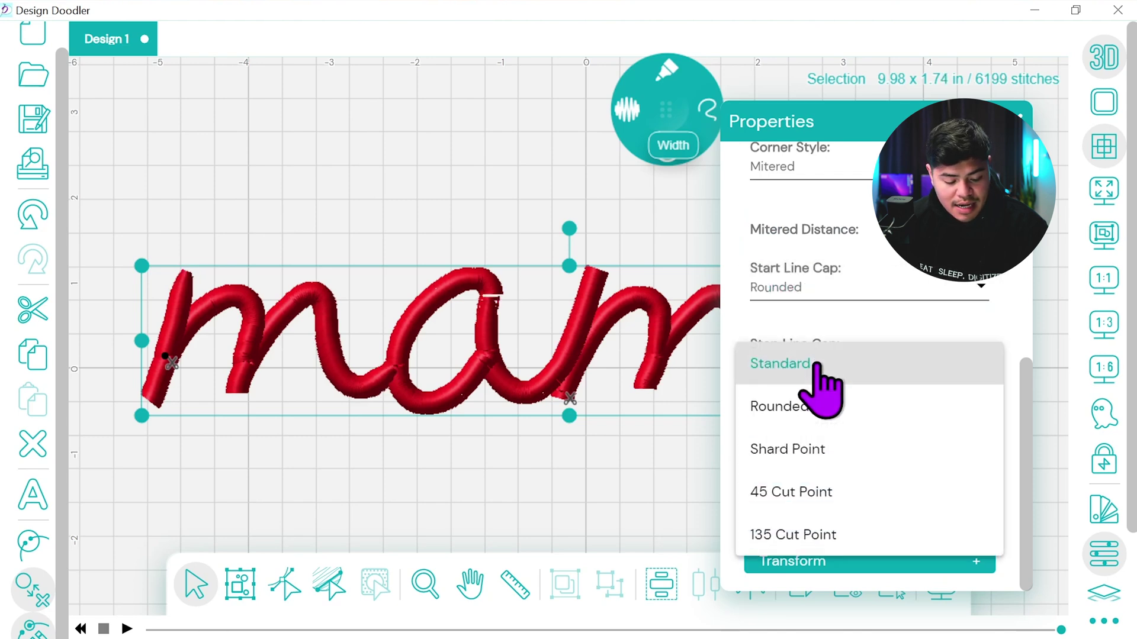
pyautogui.click(829, 406)
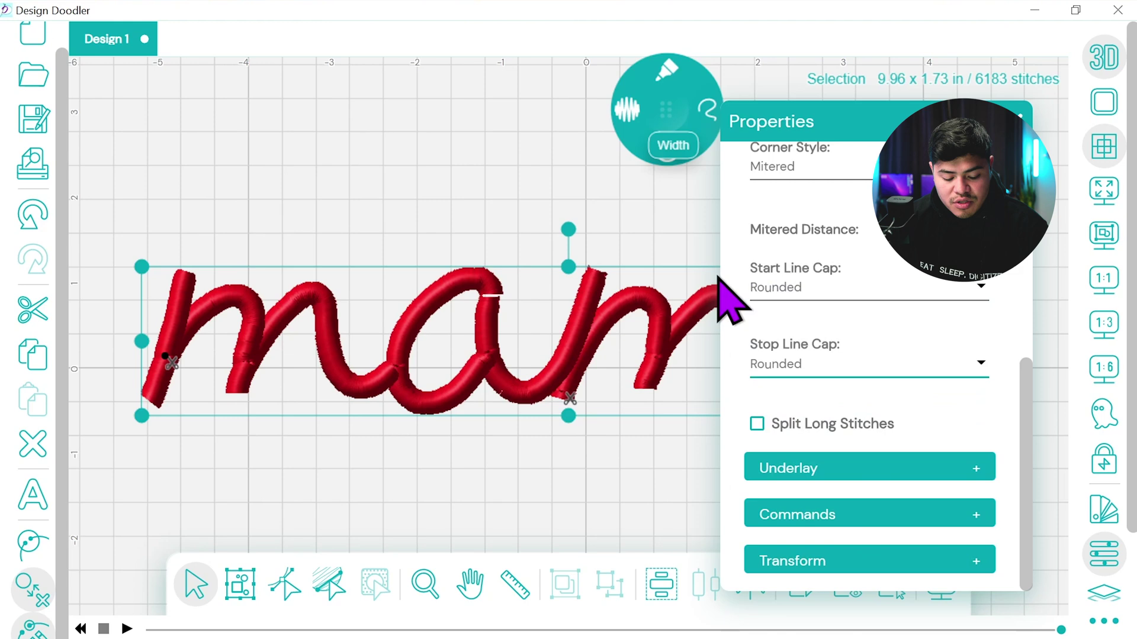
pyautogui.click(812, 478)
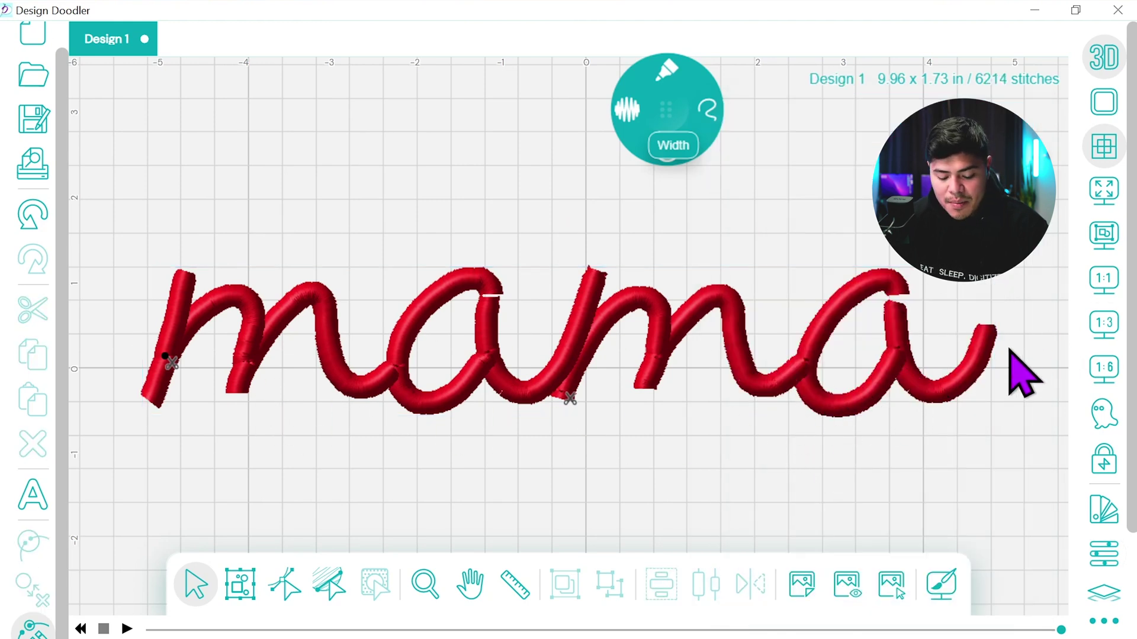
# - Play the slow redraw of the whole word to examine its stitching order and underlay
pyautogui.click(1104, 621)
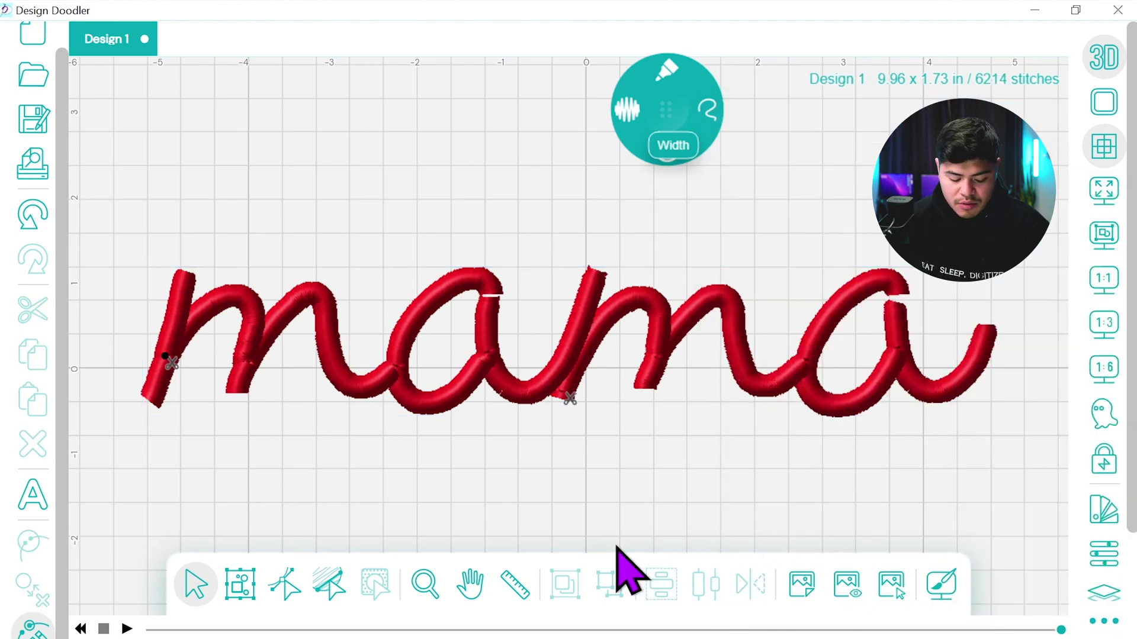
pyautogui.click(126, 629)
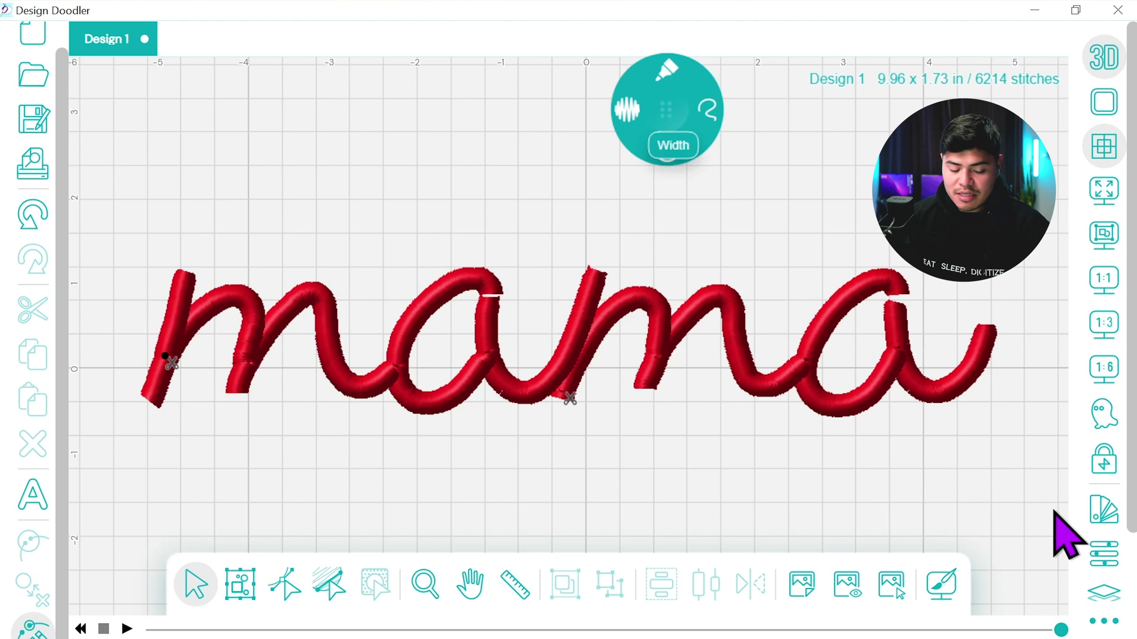
# - Set the corner type of all the strokes in the word to Round
pyautogui.hotkey('ctrl', 'a')
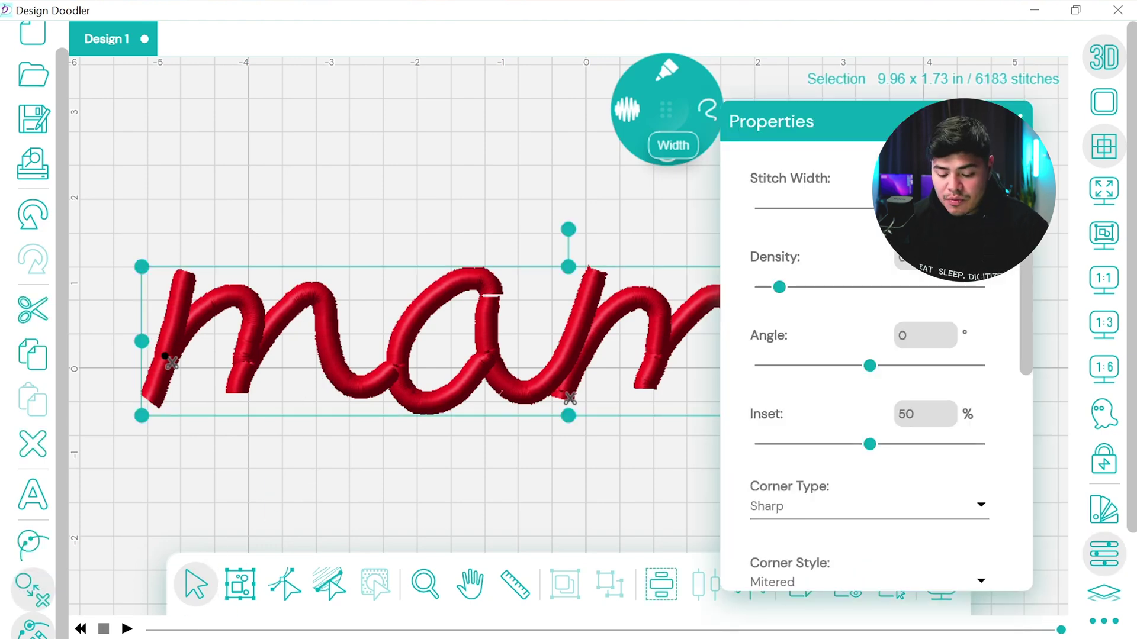
pyautogui.scroll(-4, 876, 379)
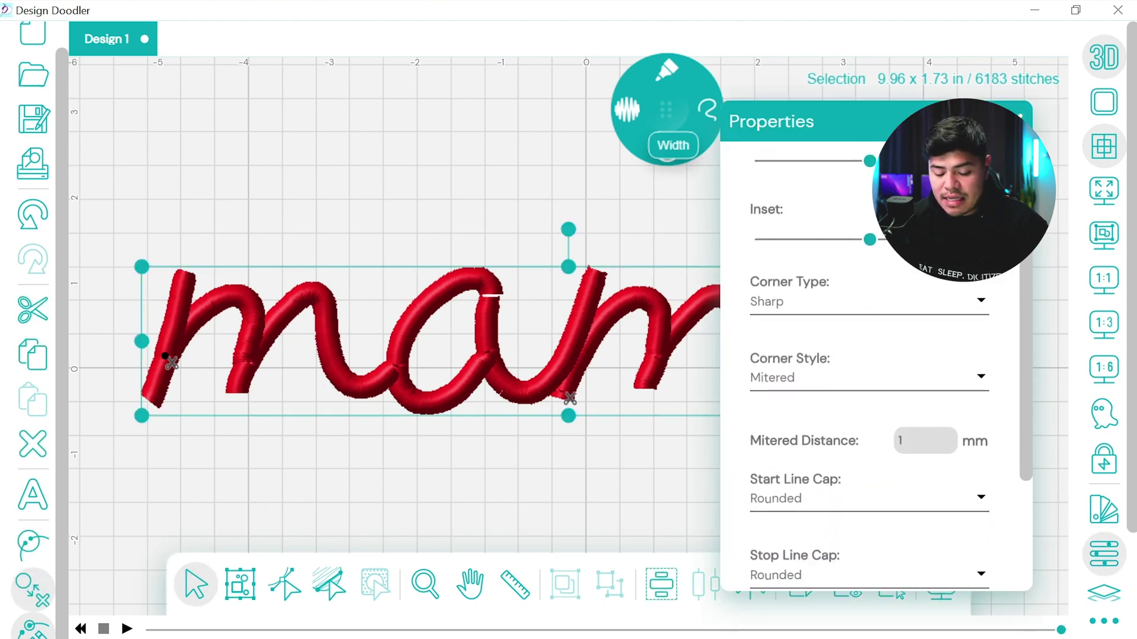
pyautogui.scroll(3, 876, 378)
pyautogui.scroll(-3, 876, 367)
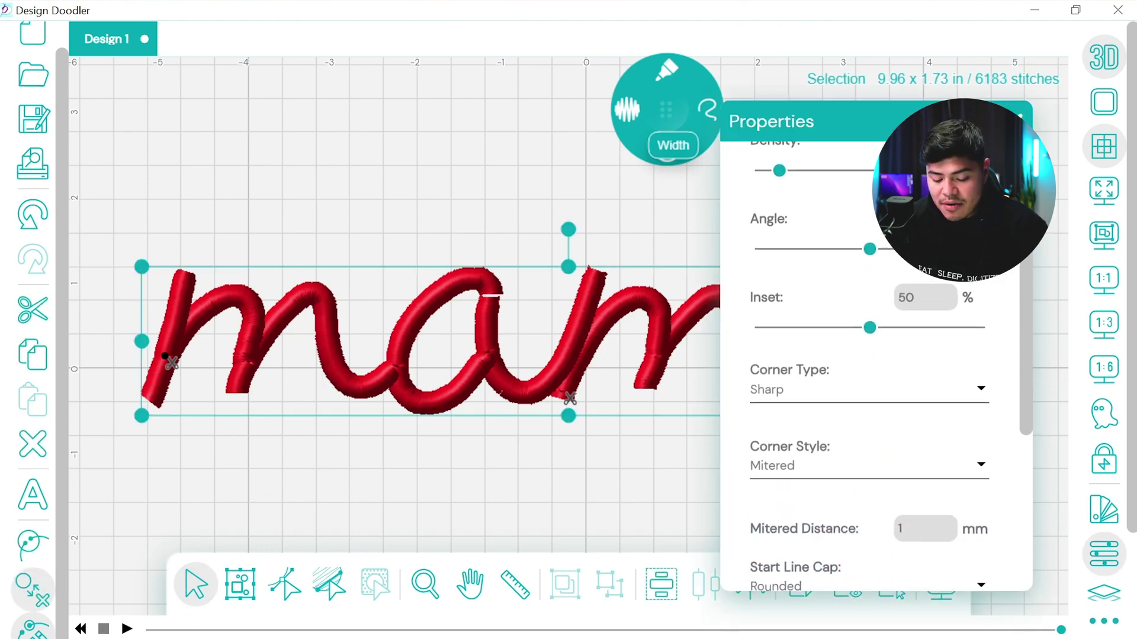
pyautogui.scroll(1, 962, 332)
pyautogui.click(961, 350)
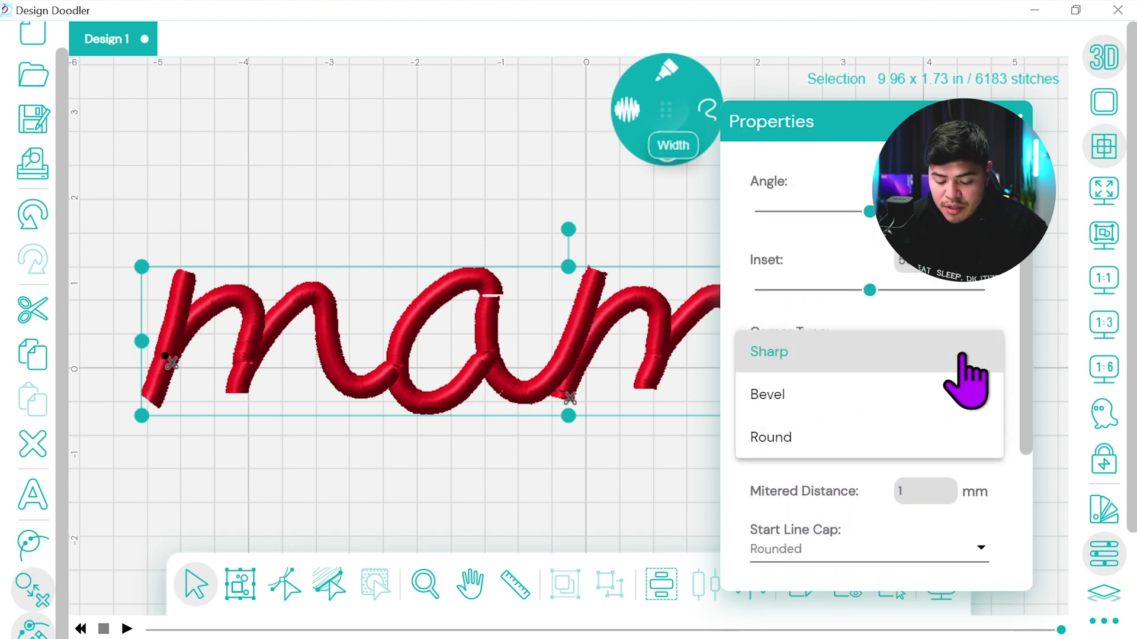
pyautogui.click(901, 423)
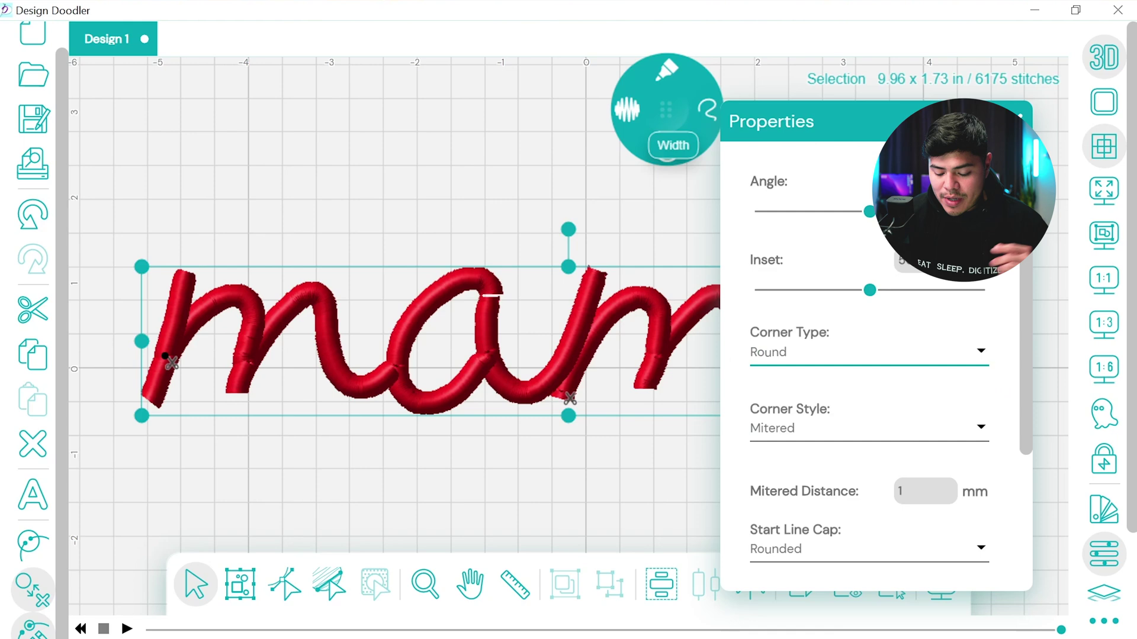
# - Set the underlay density of all the strokes to 3.7 mm, keeping the Contour and Zig-Zag underlays
pyautogui.scroll(1, 947, 355)
pyautogui.scroll(-4, 947, 355)
pyautogui.scroll(1, 870, 355)
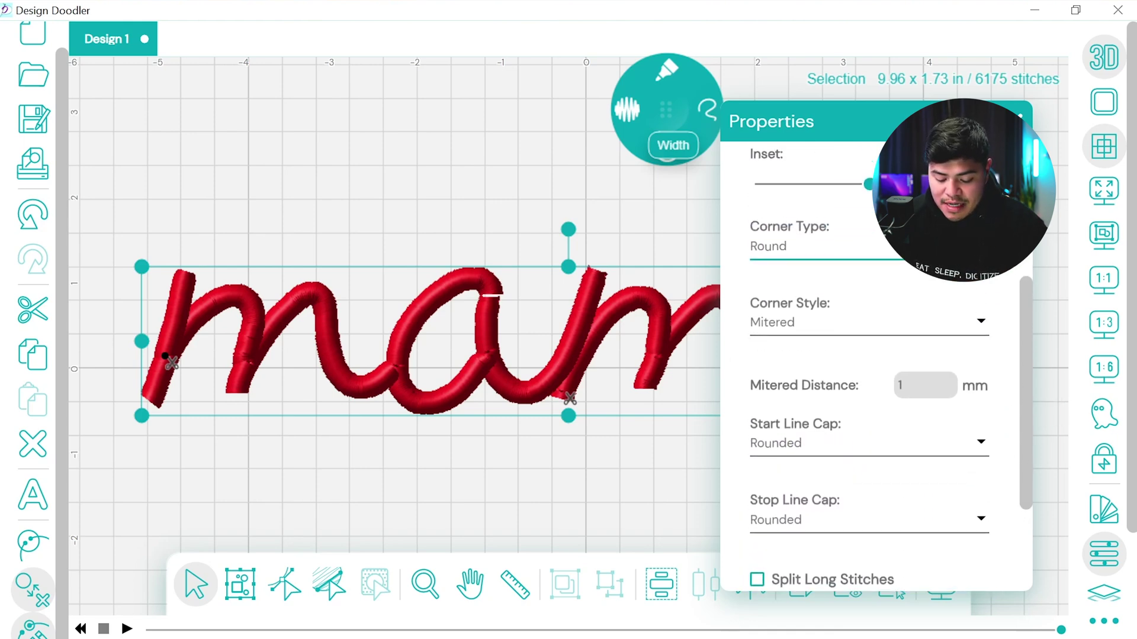
pyautogui.scroll(-2, 870, 355)
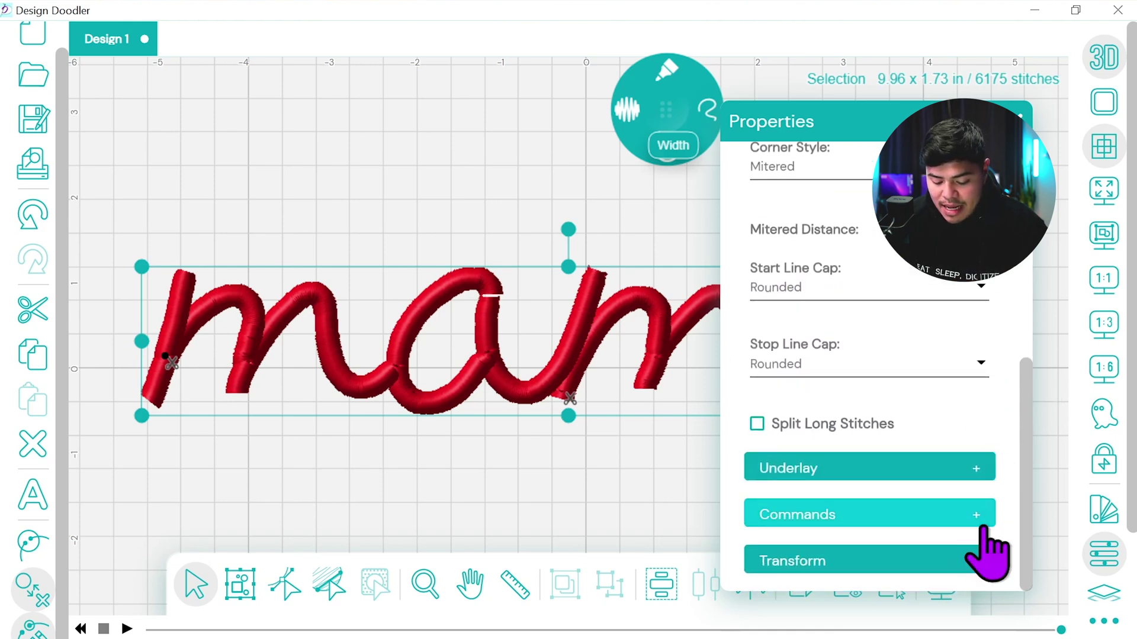
pyautogui.click(976, 469)
pyautogui.scroll(-4, 1029, 417)
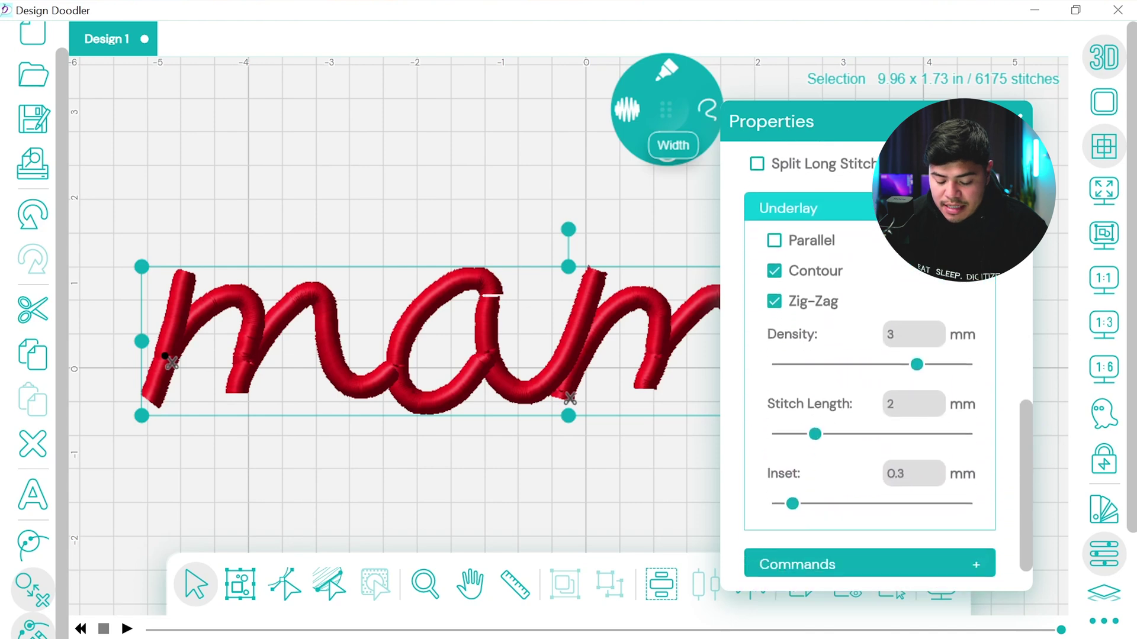
pyautogui.scroll(-1, 871, 367)
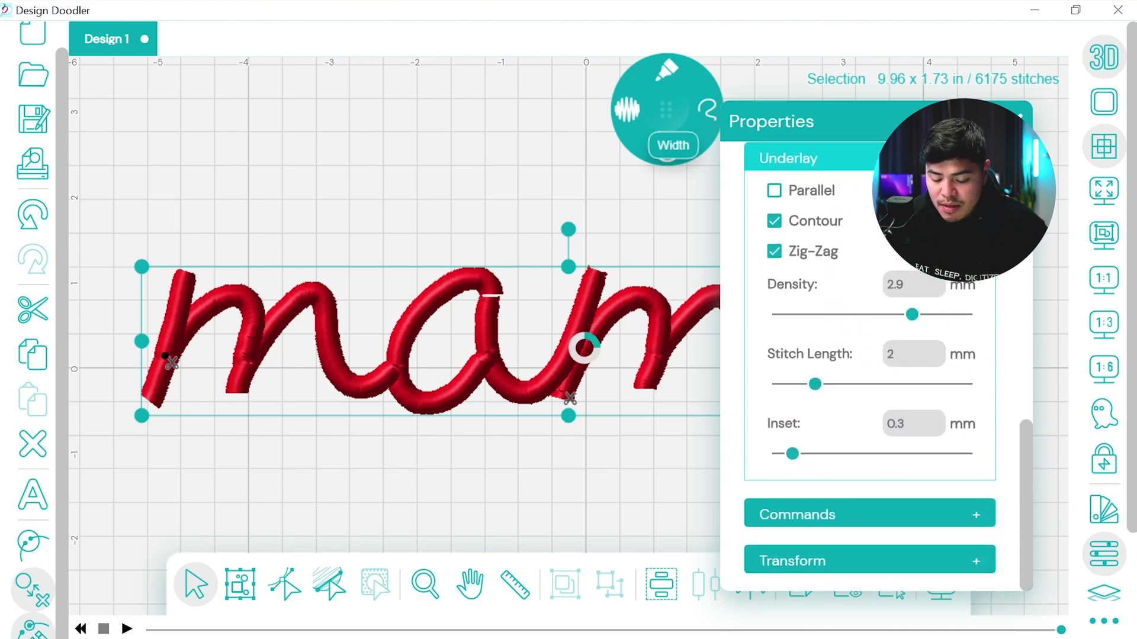
pyautogui.moveTo(912, 314); pyautogui.dragTo(950, 314)
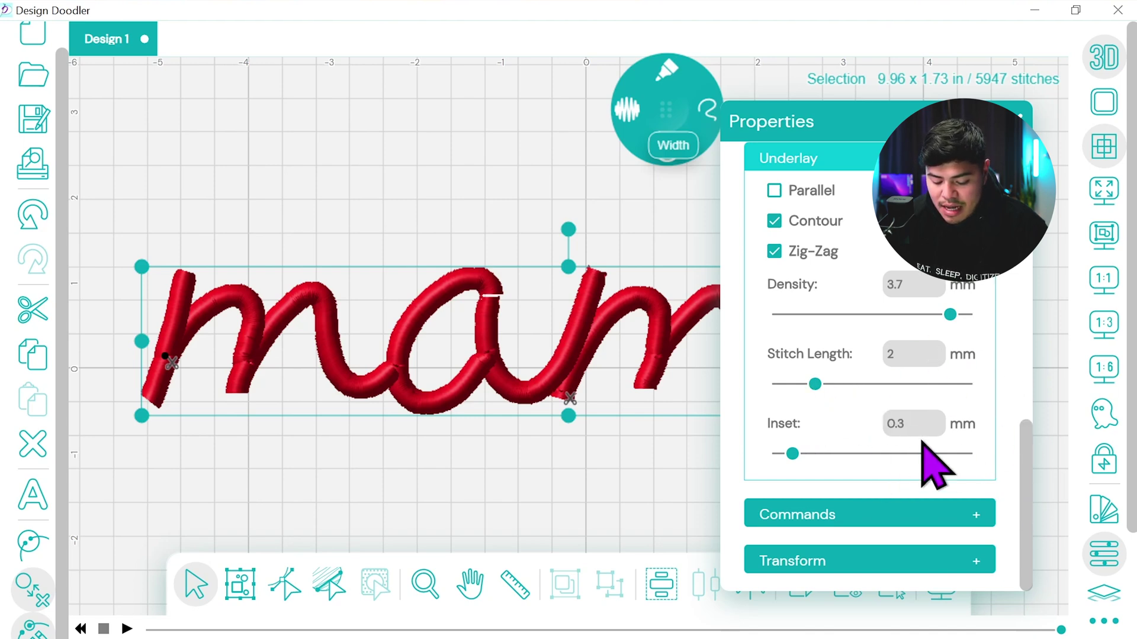
pyautogui.click(1036, 349)
pyautogui.click(956, 349)
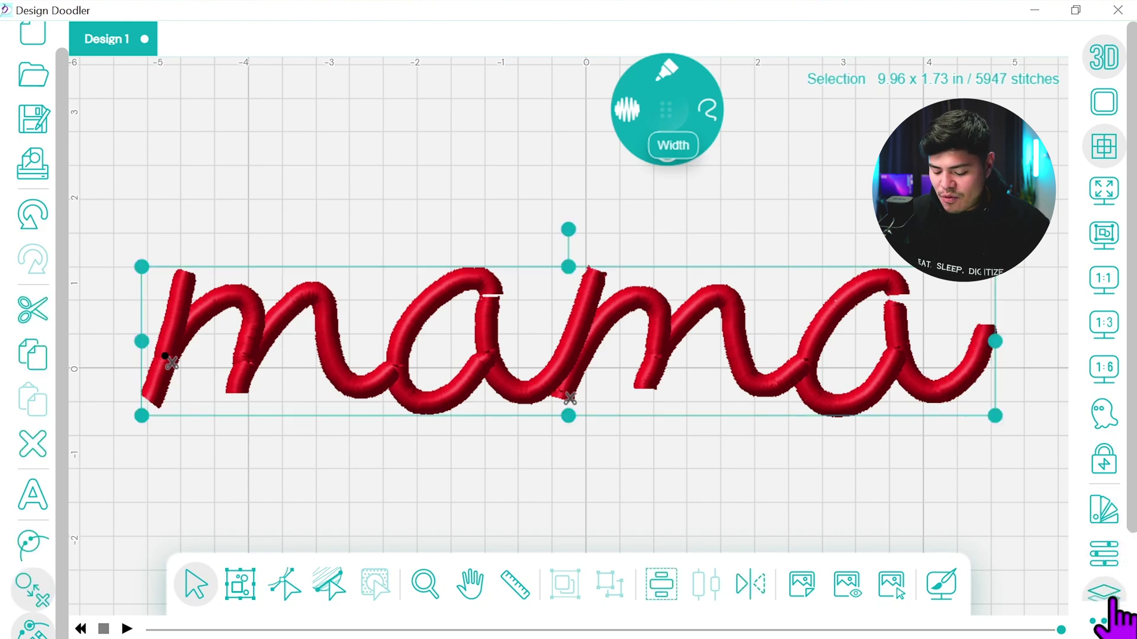
# - Recolor the whole word's stitches from red to black thread and deselect it
pyautogui.click(1104, 510)
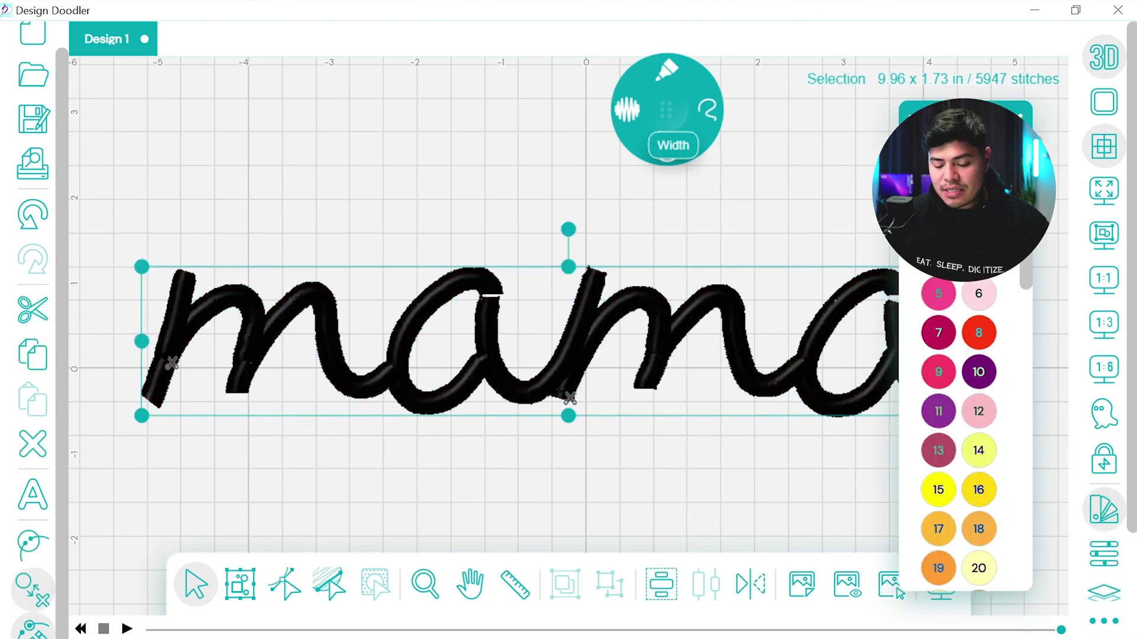
pyautogui.click(942, 484)
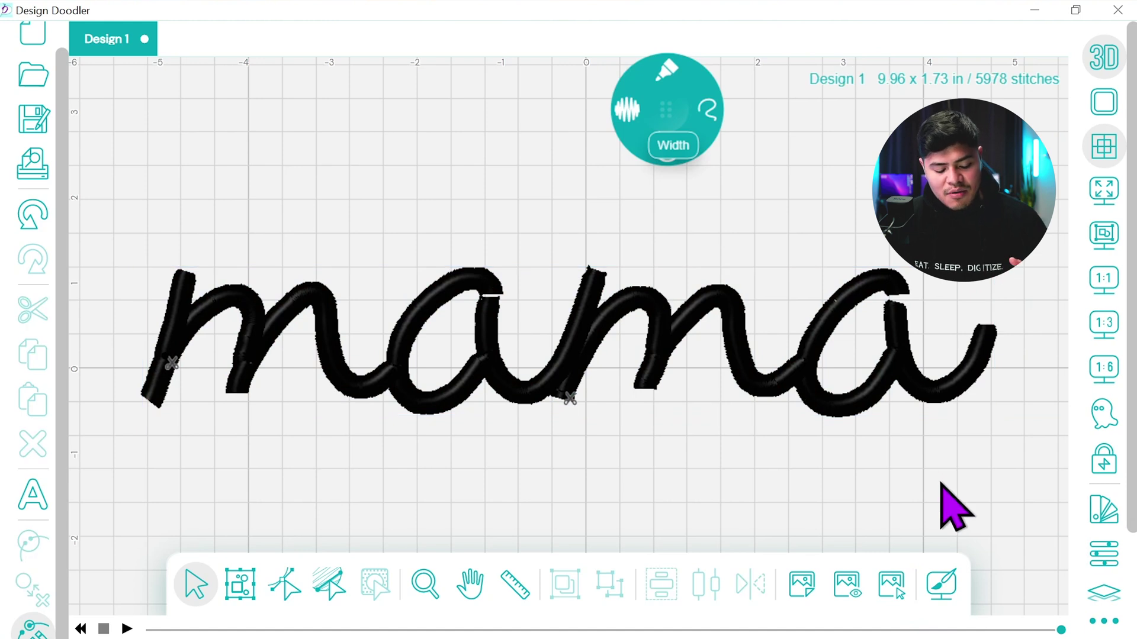